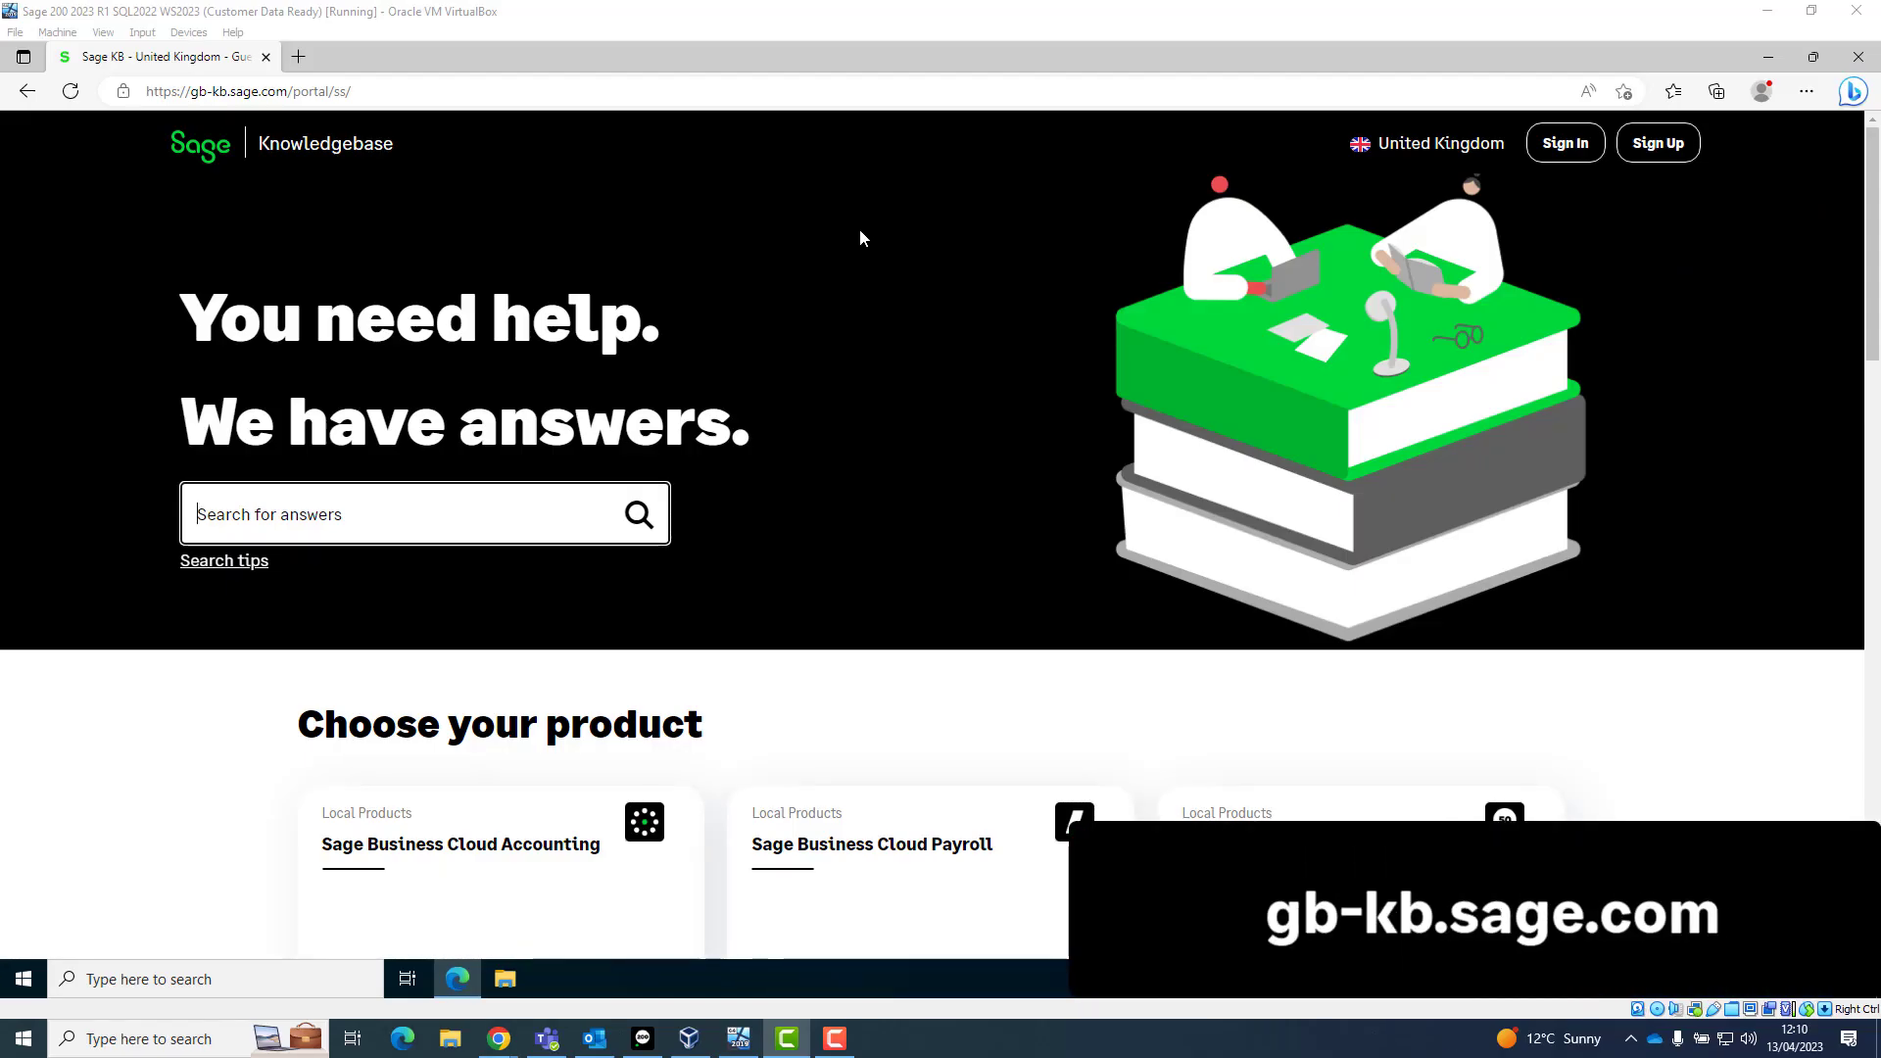
- Search the Knowledgebase for 'setup the sage api' and open the Setup of the Sage 200 Native API article
click(314, 515)
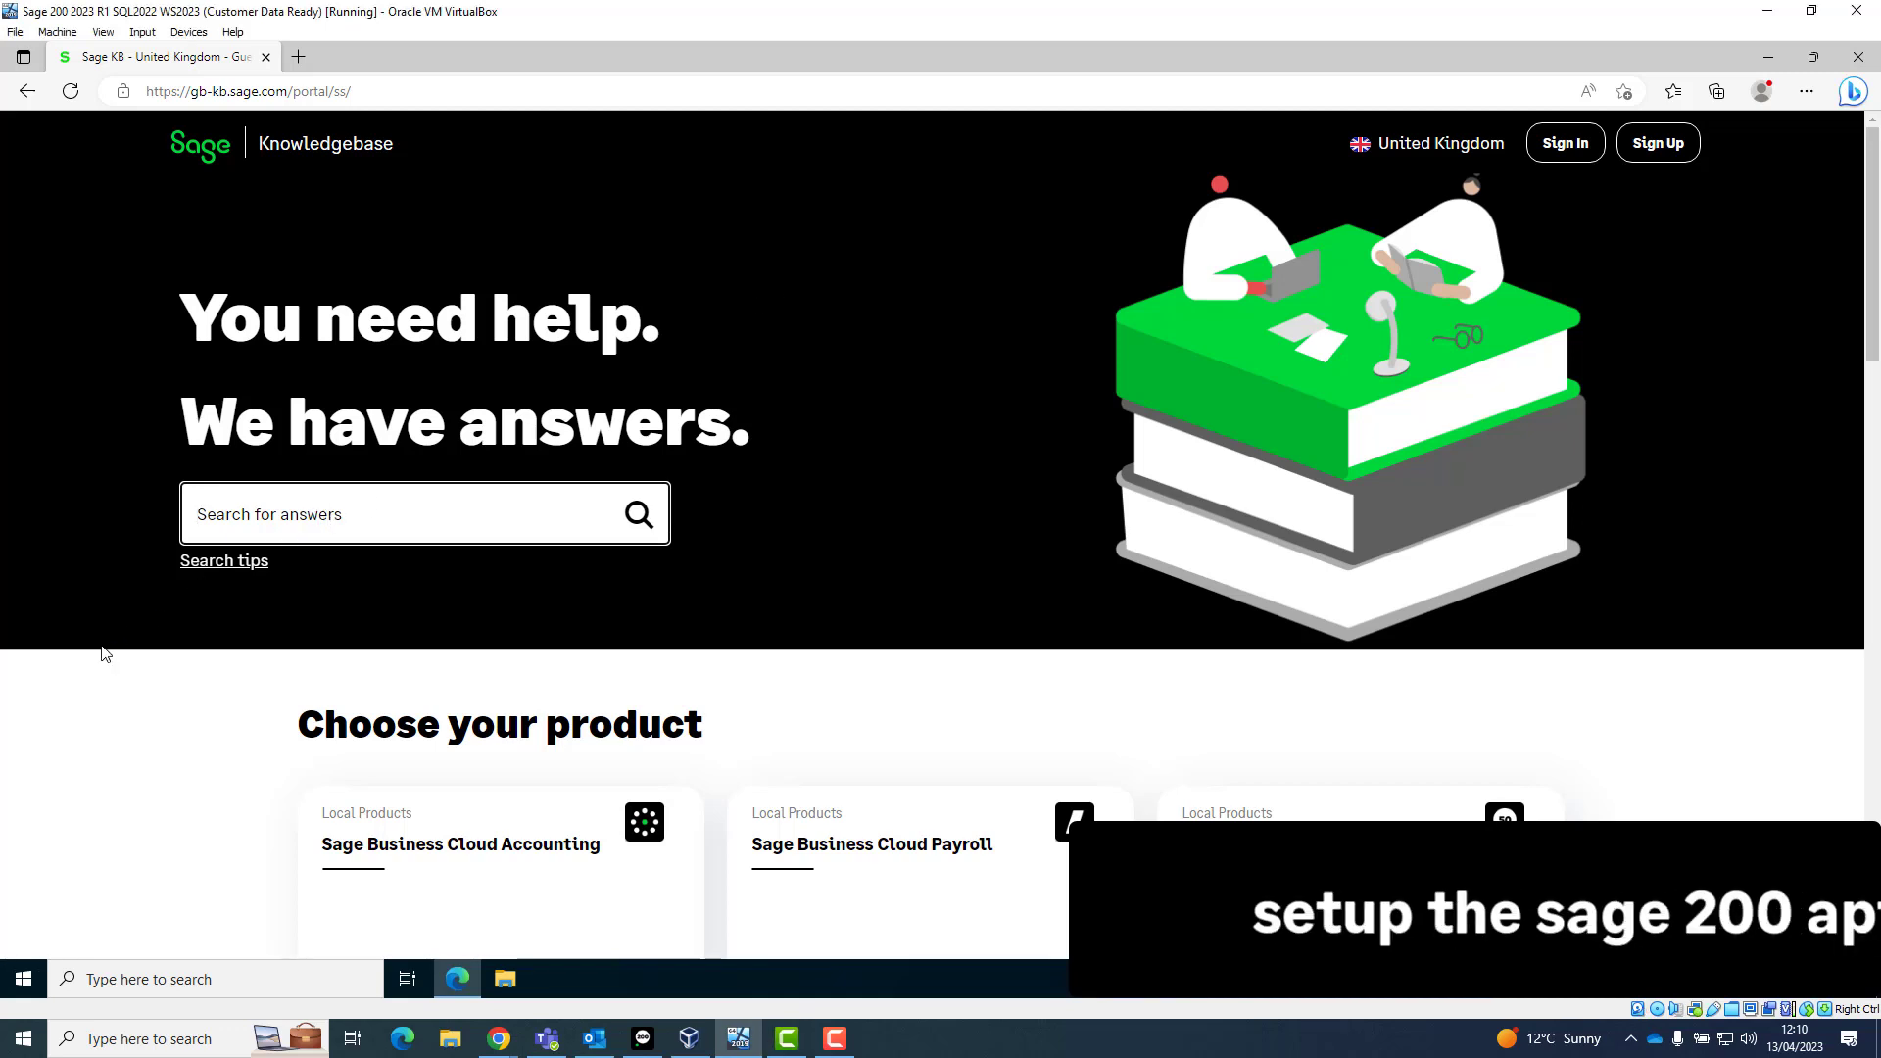
text(setup the sage )
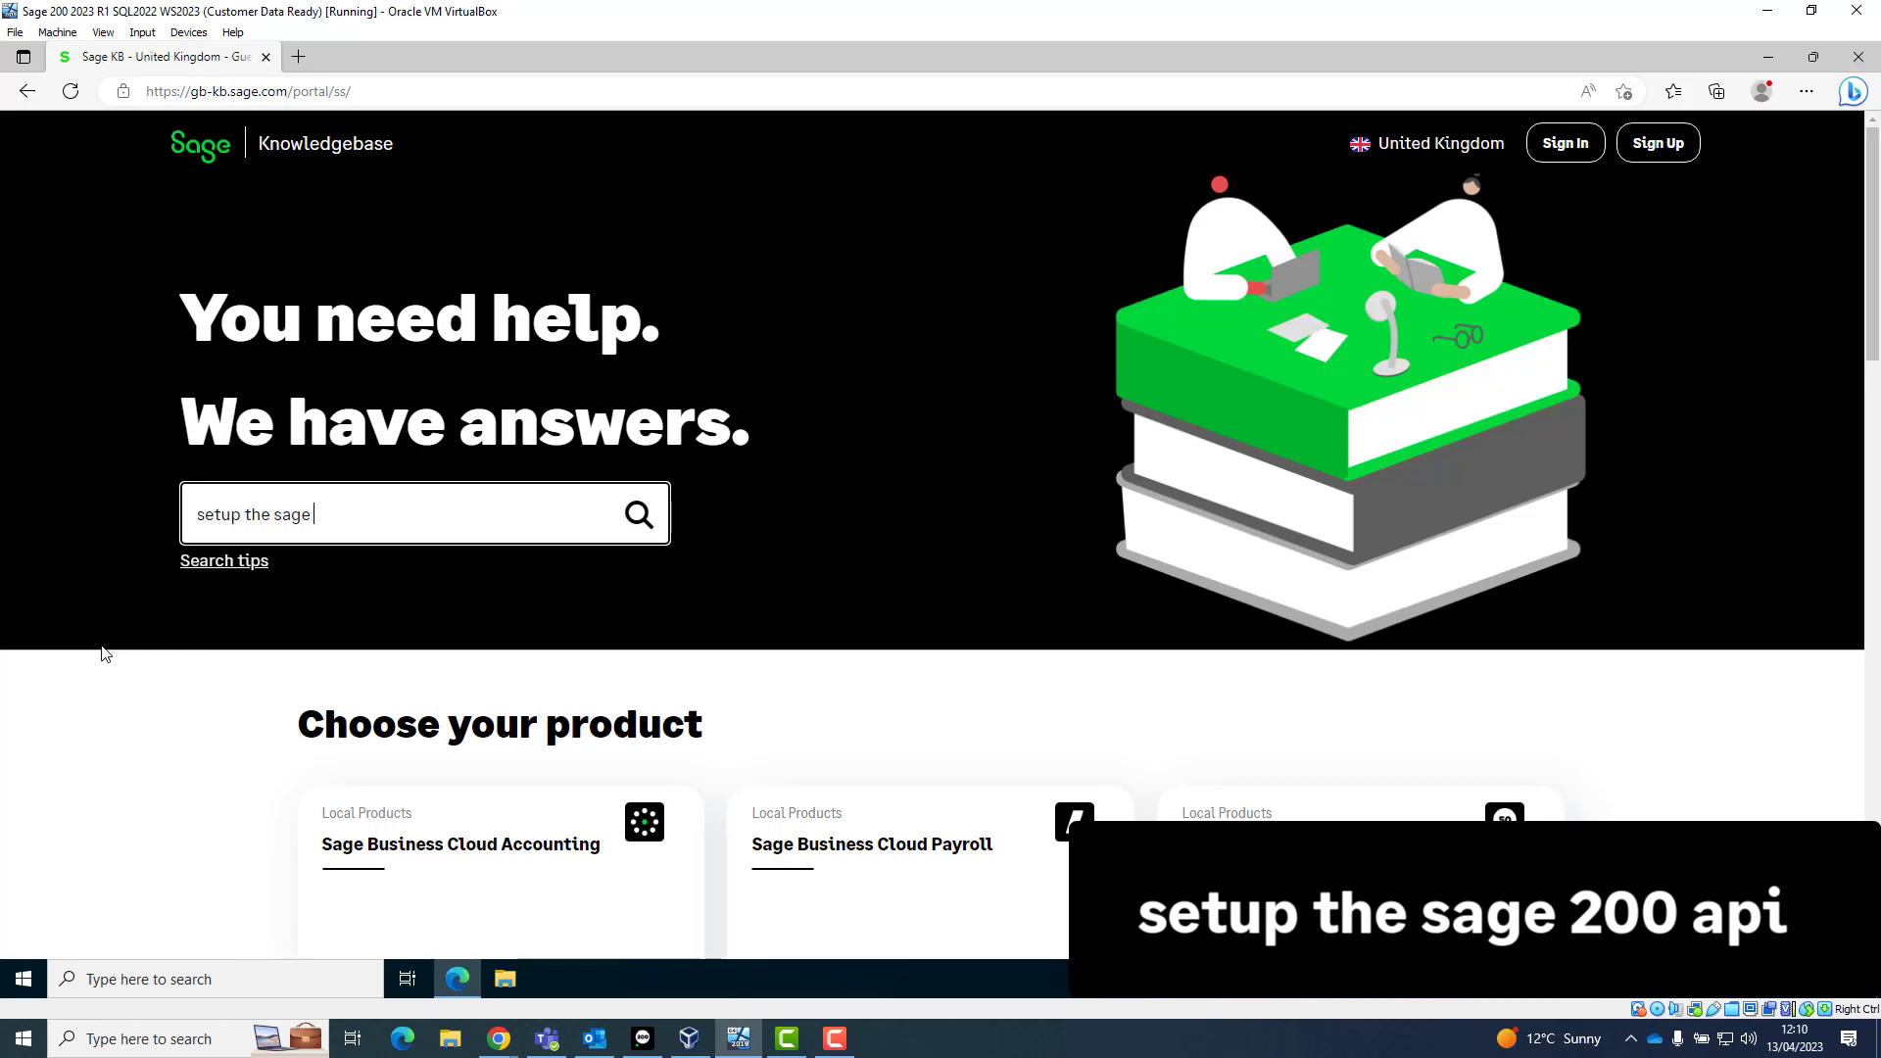
text(api)
key(Return)
click(970, 558)
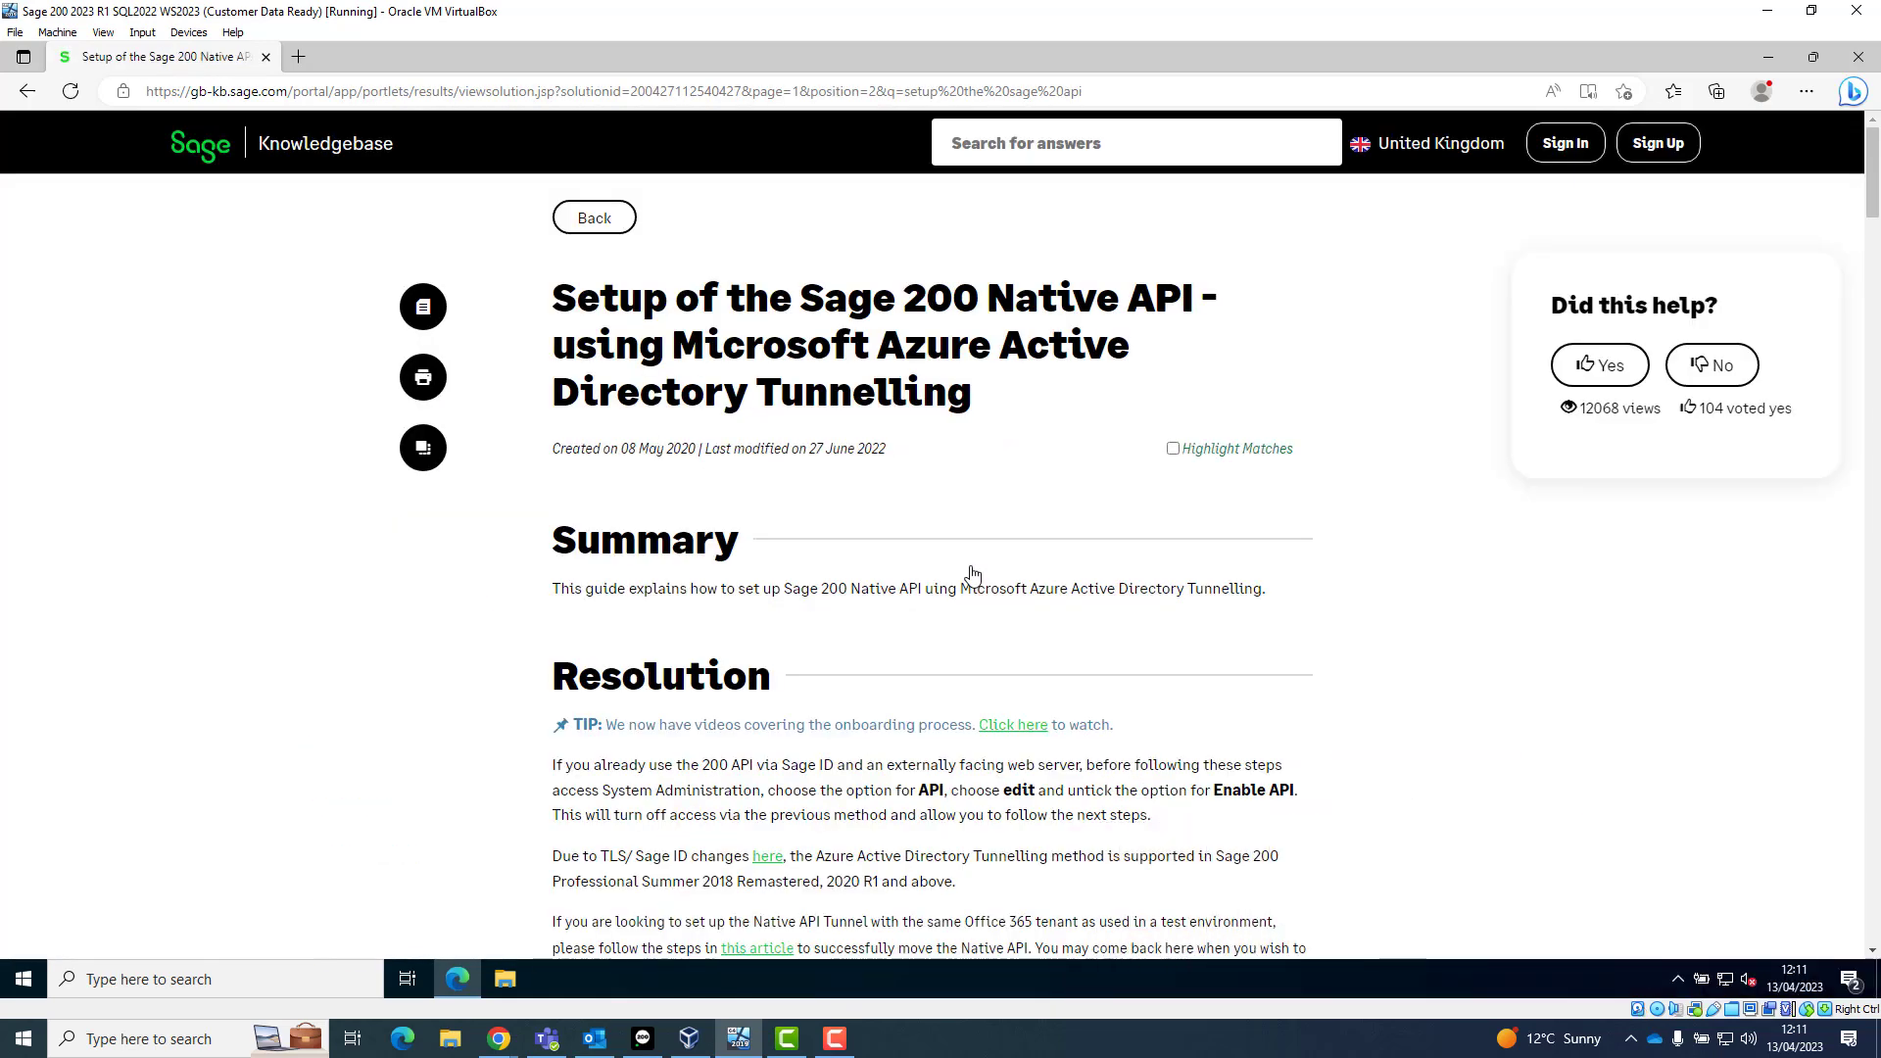
scroll(977, 582, down, 1)
scroll(977, 582, down, 15)
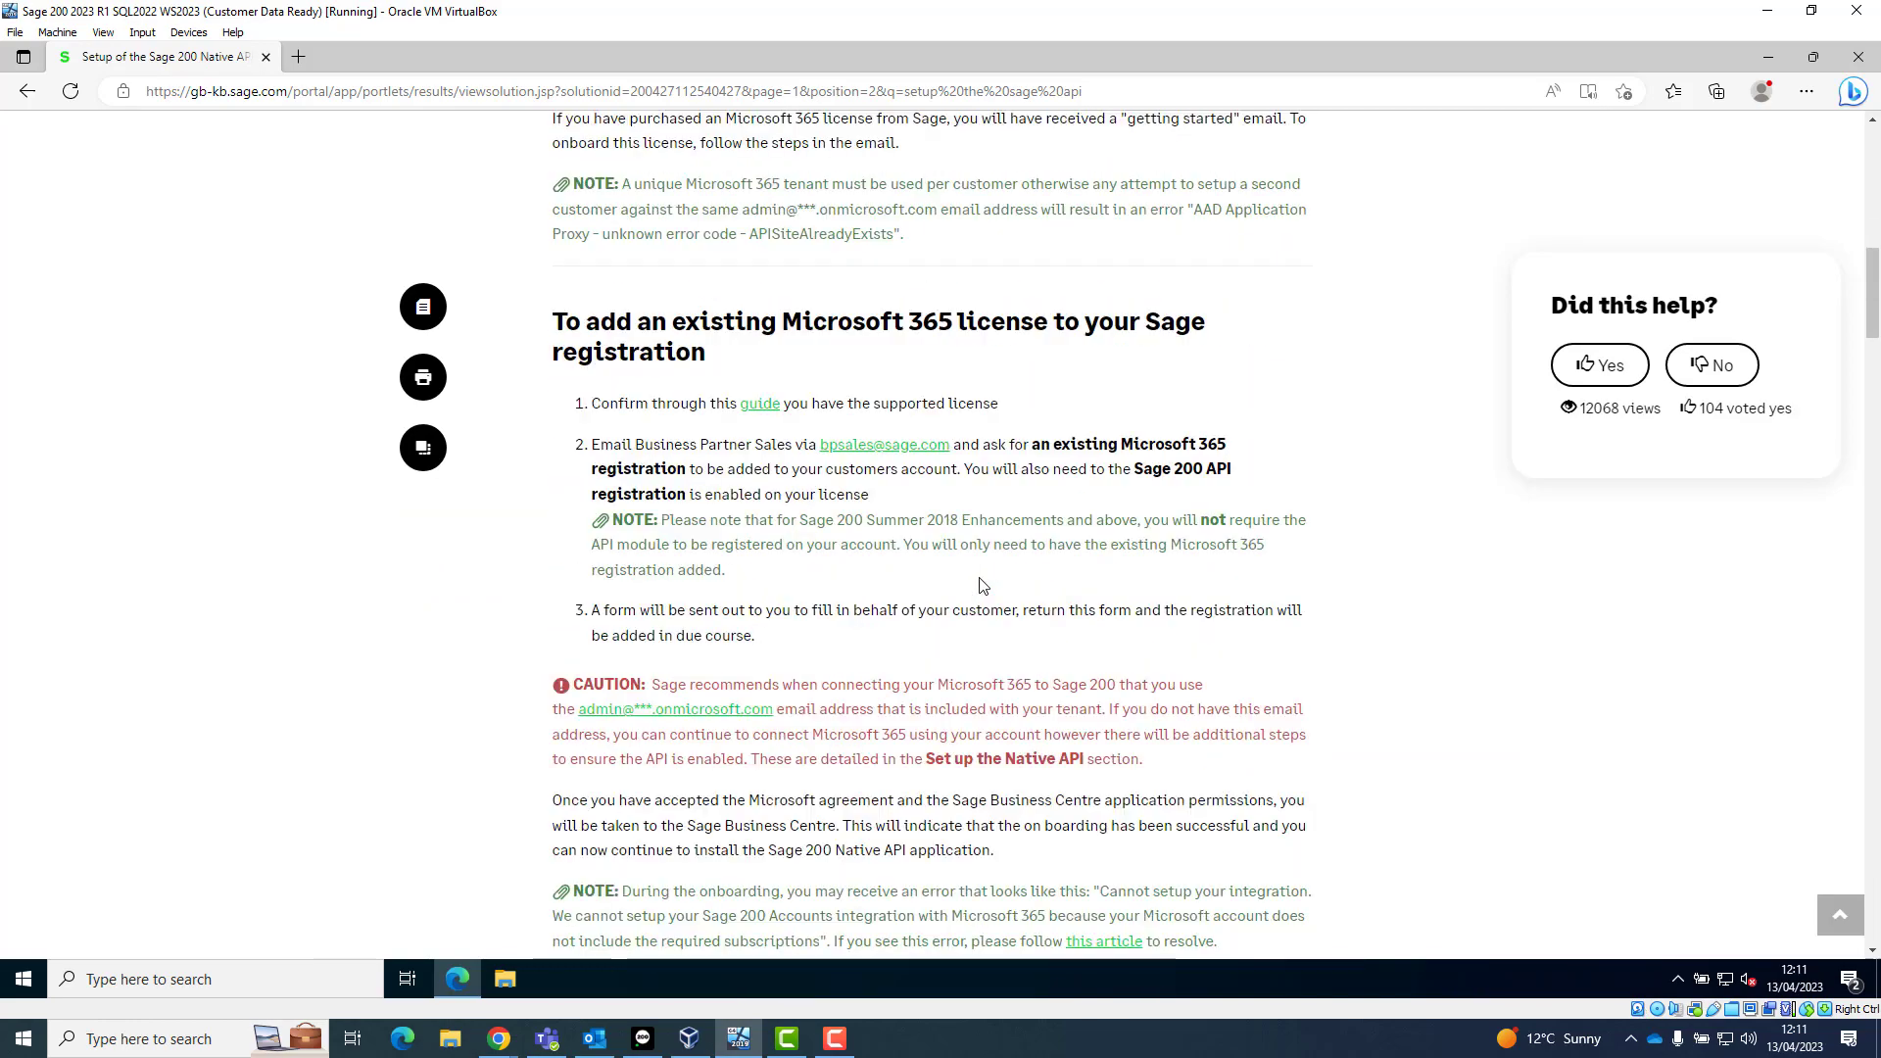
scroll(981, 585, down, 8)
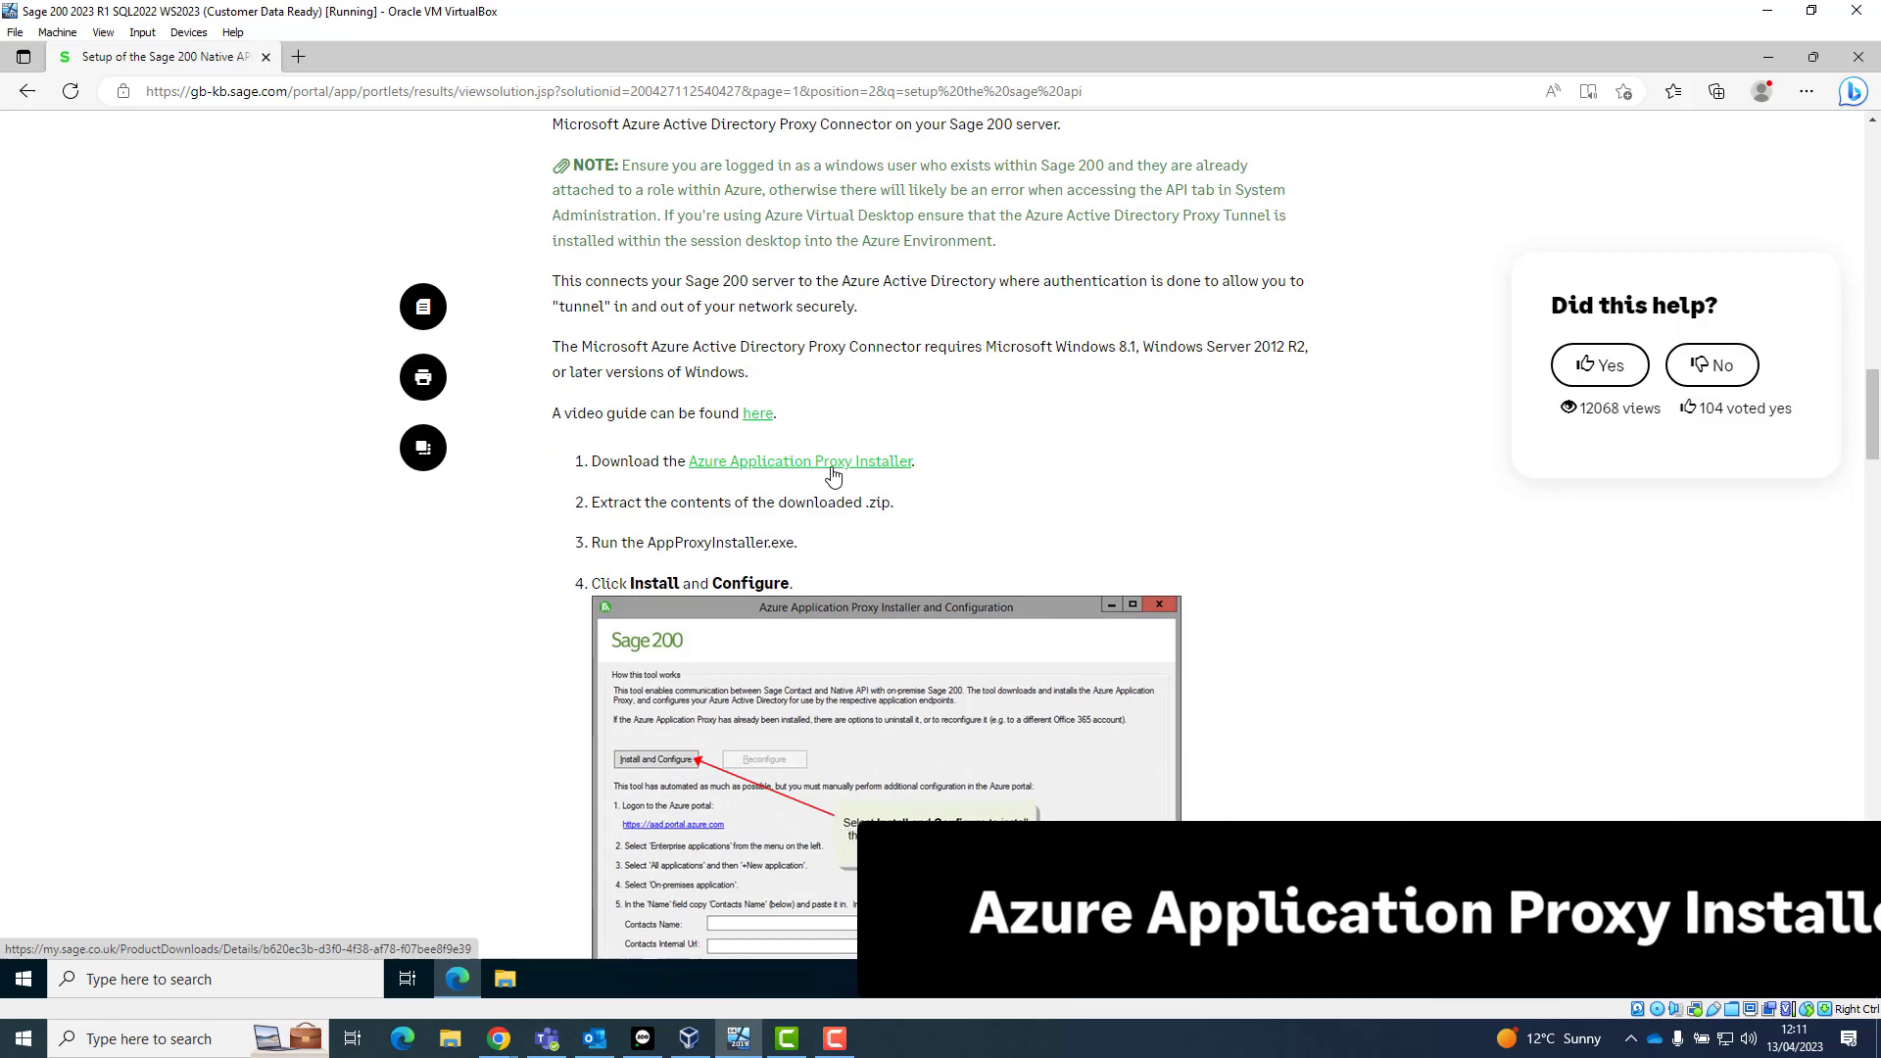
- Follow the Azure Application Proxy Installer link and sign in to My Sage with the account password
click(833, 474)
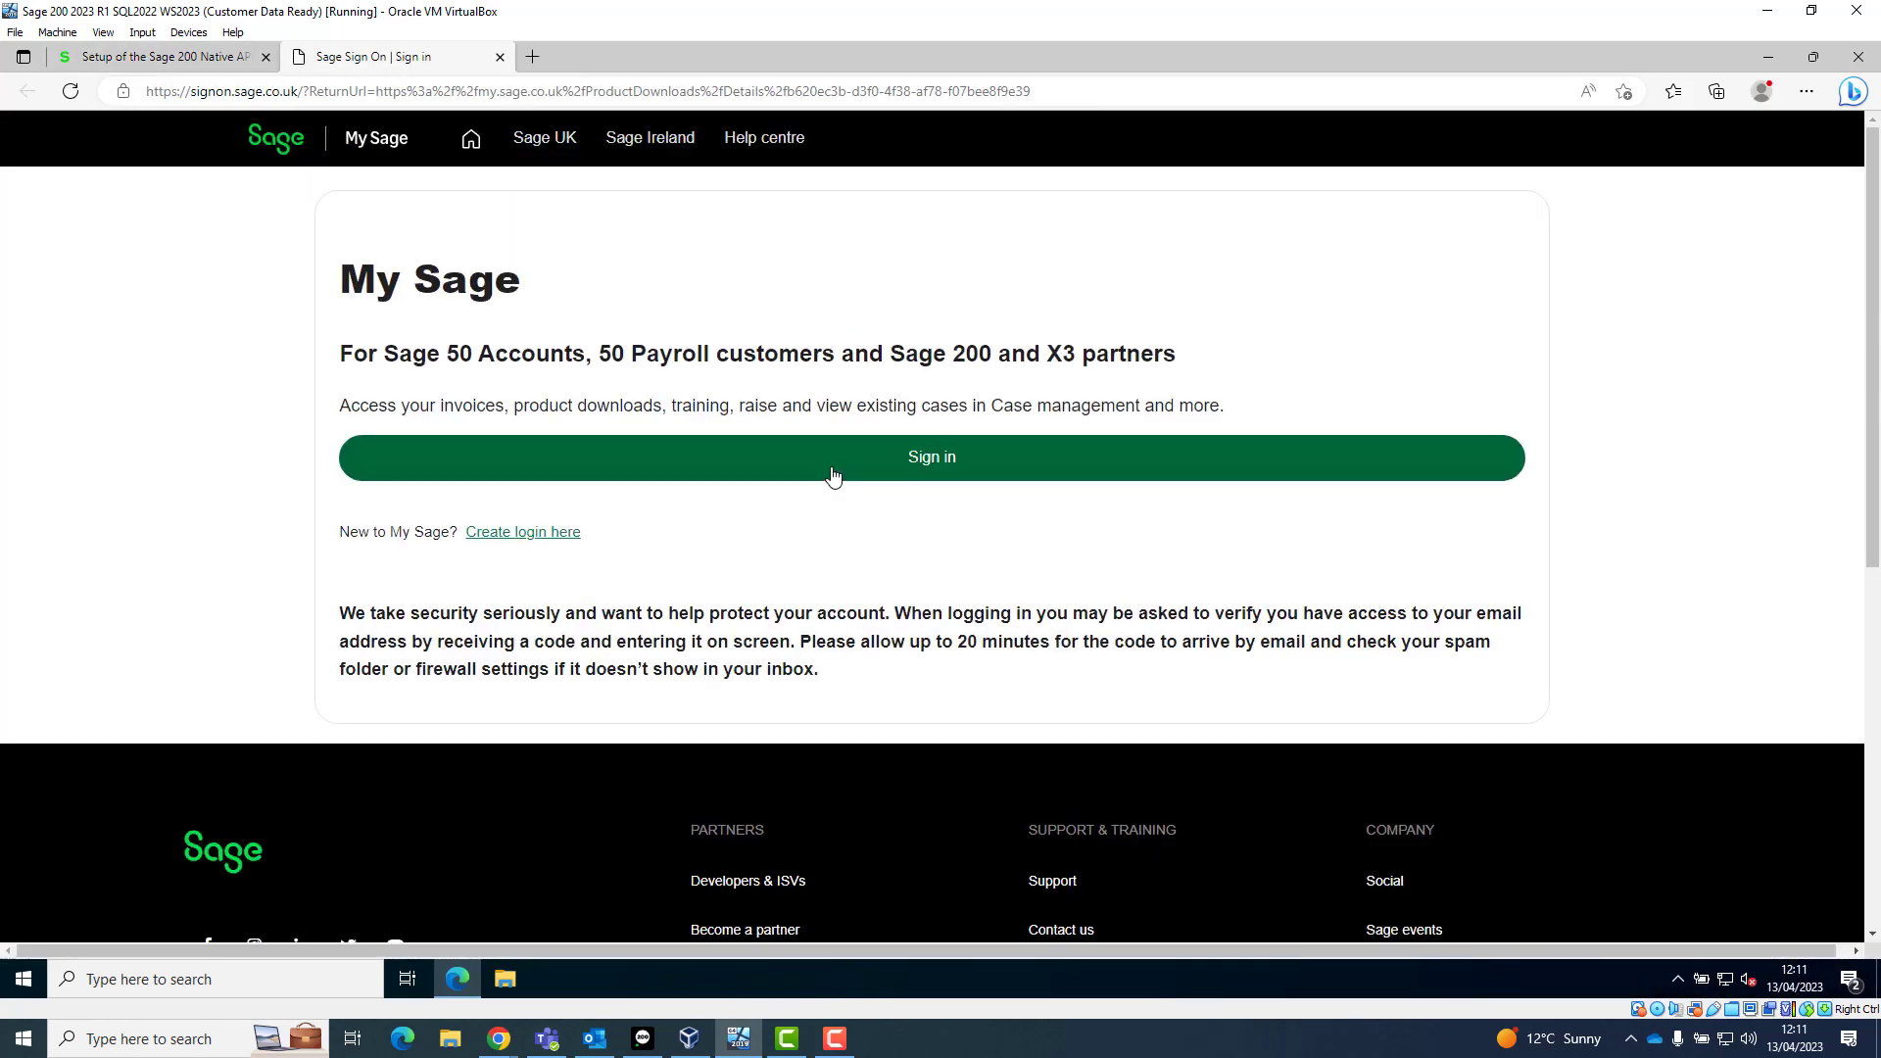
click(949, 473)
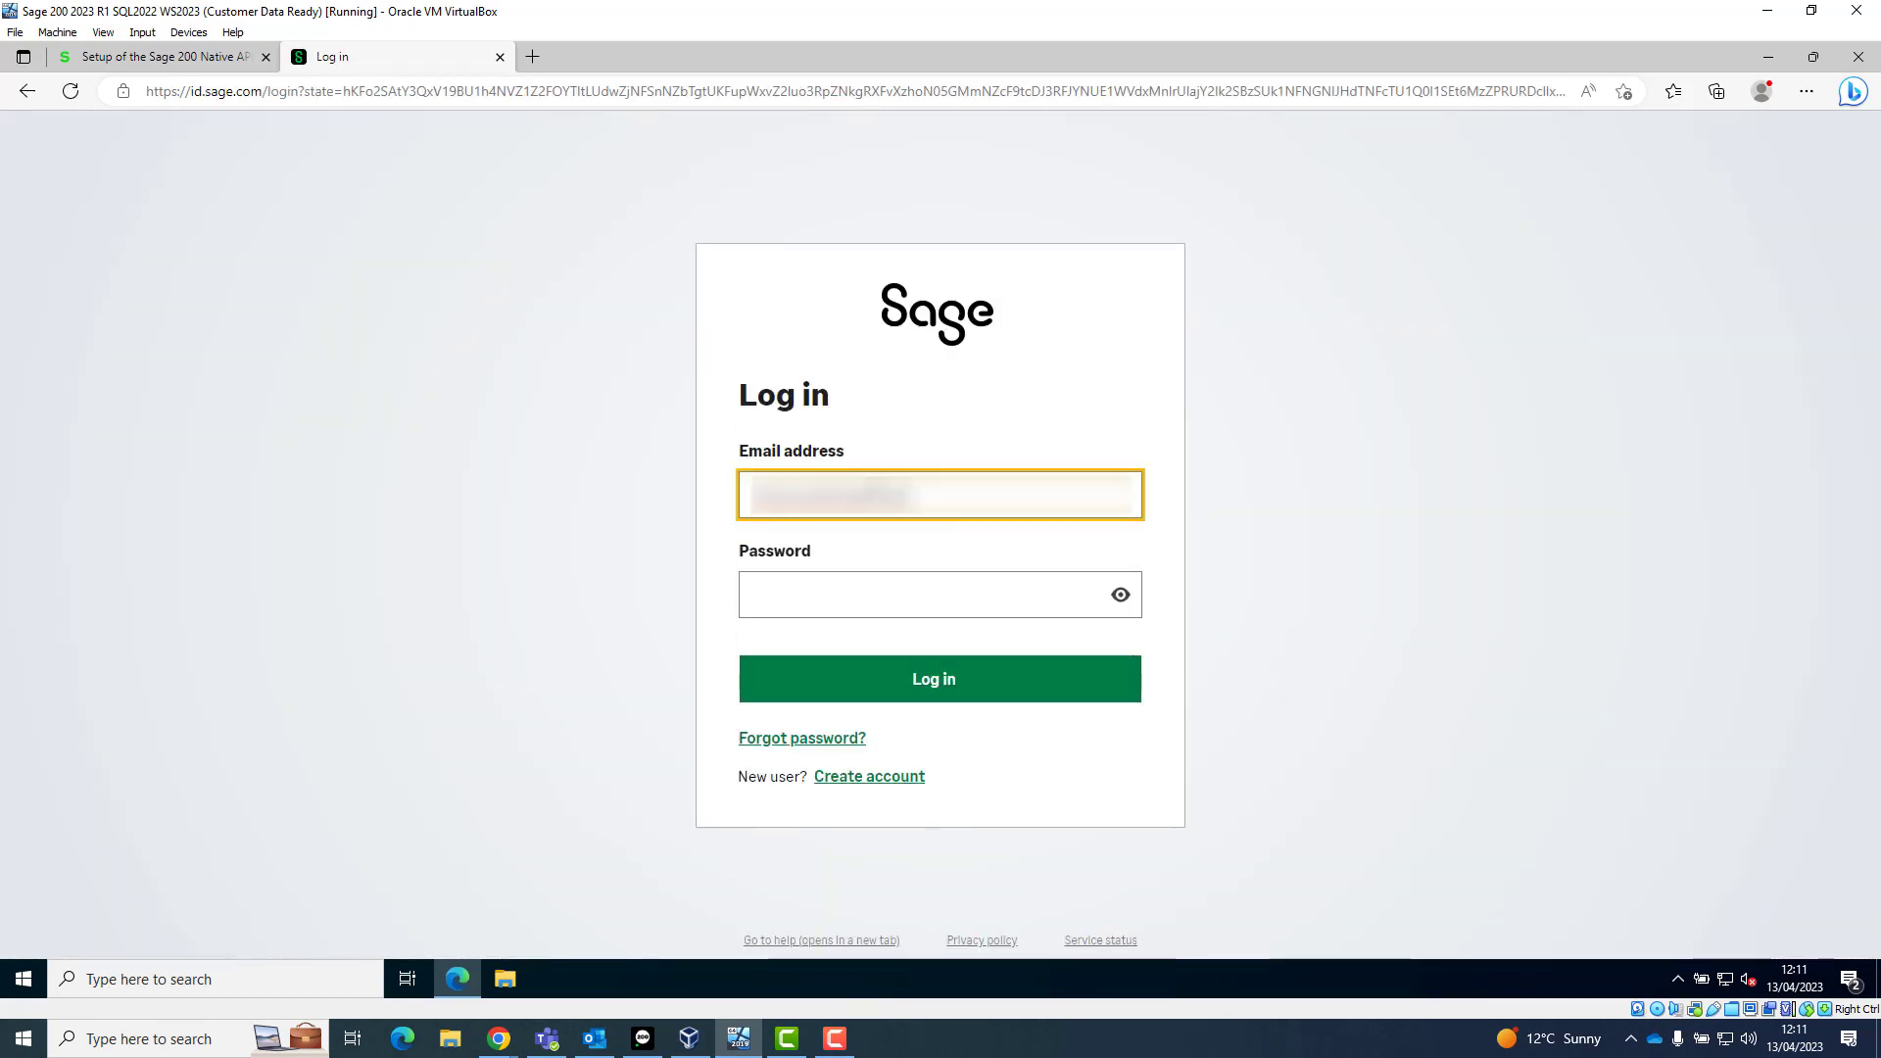
click(851, 586)
text(********)
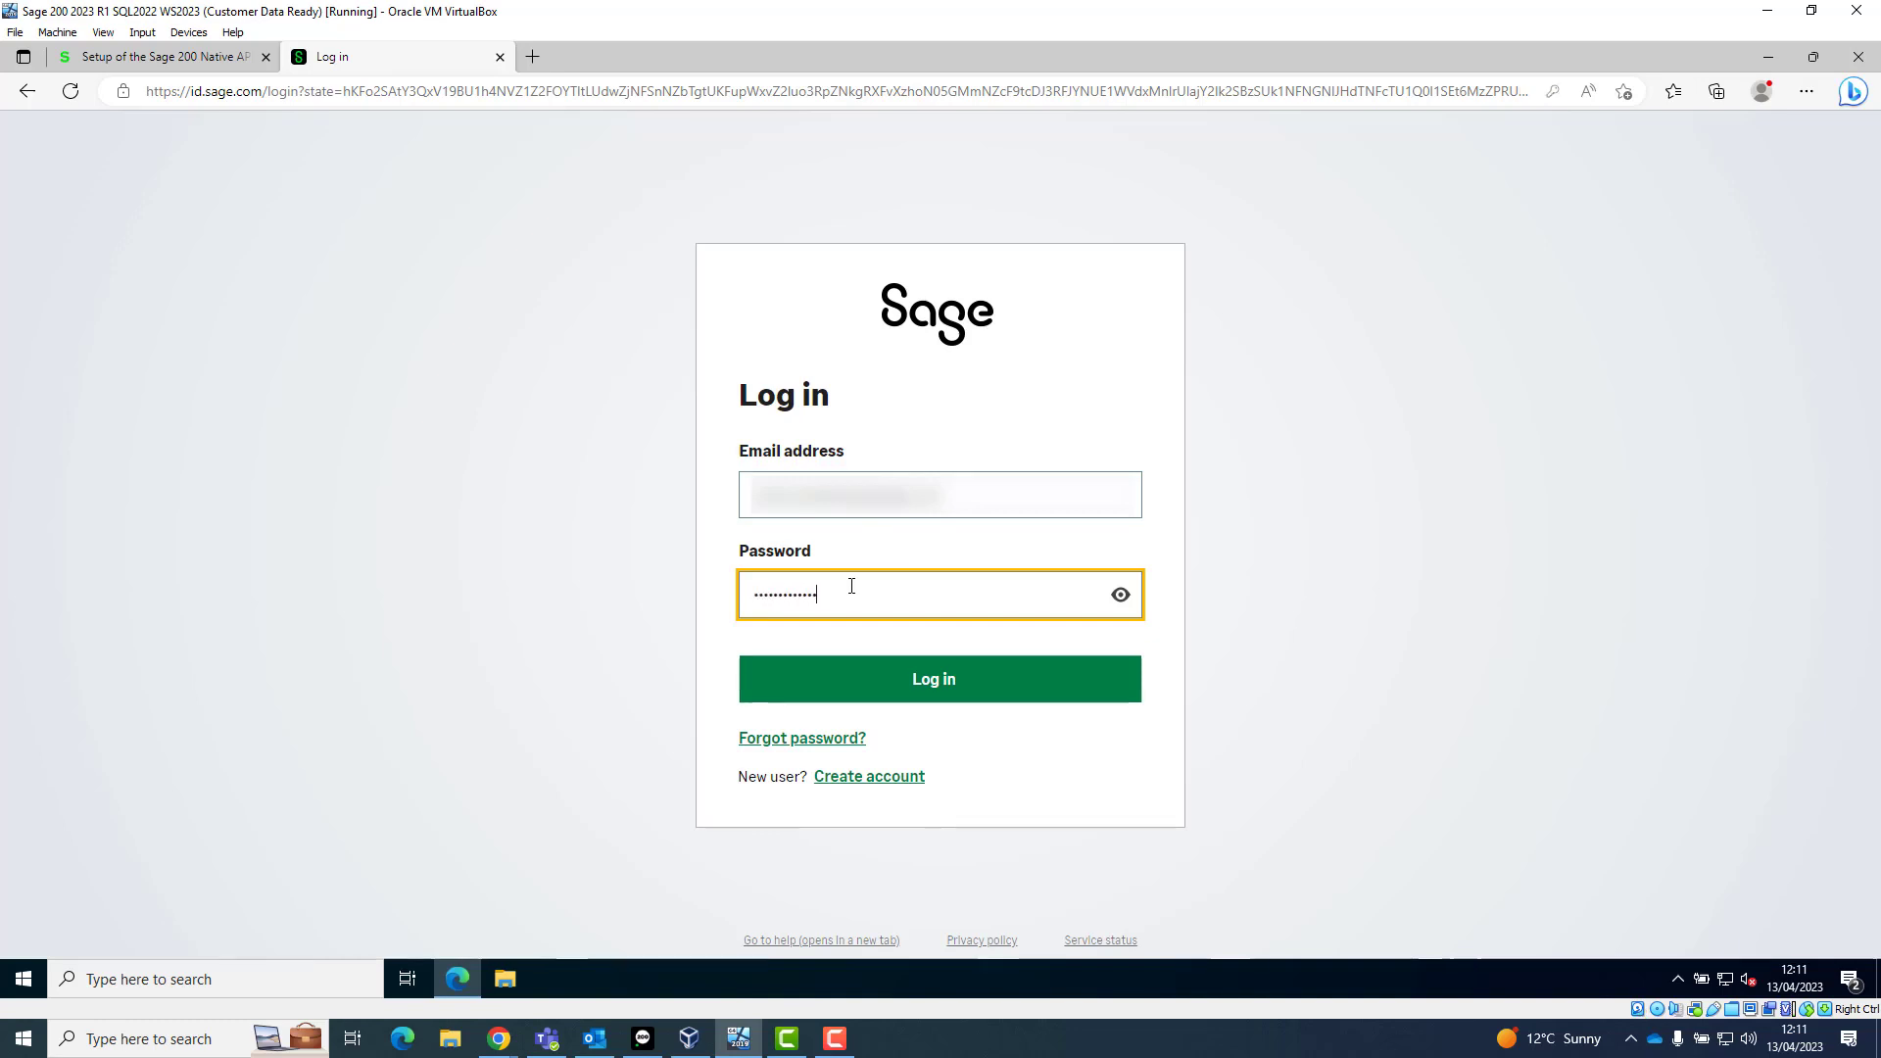
key(Return)
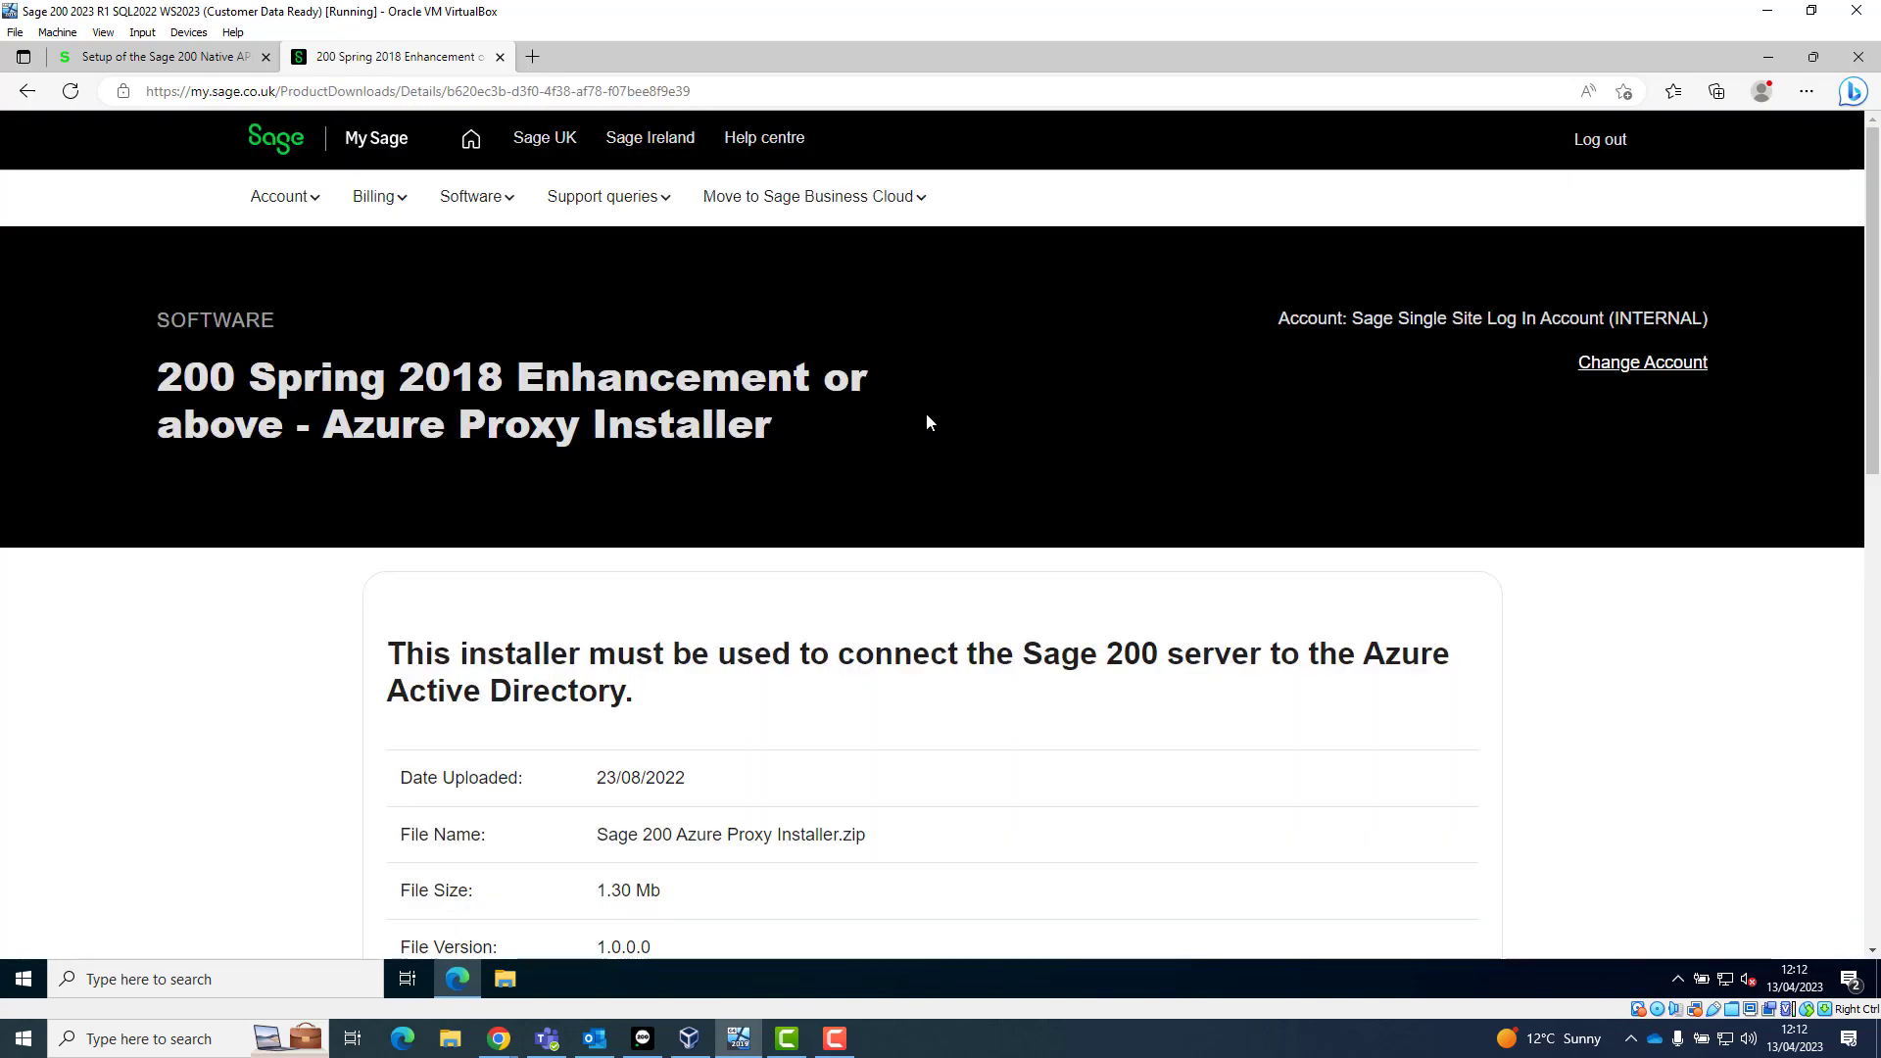
- Download Sage 200 Azure Proxy Installer.zip and extract all its files
scroll(929, 422, down, 5)
click(470, 775)
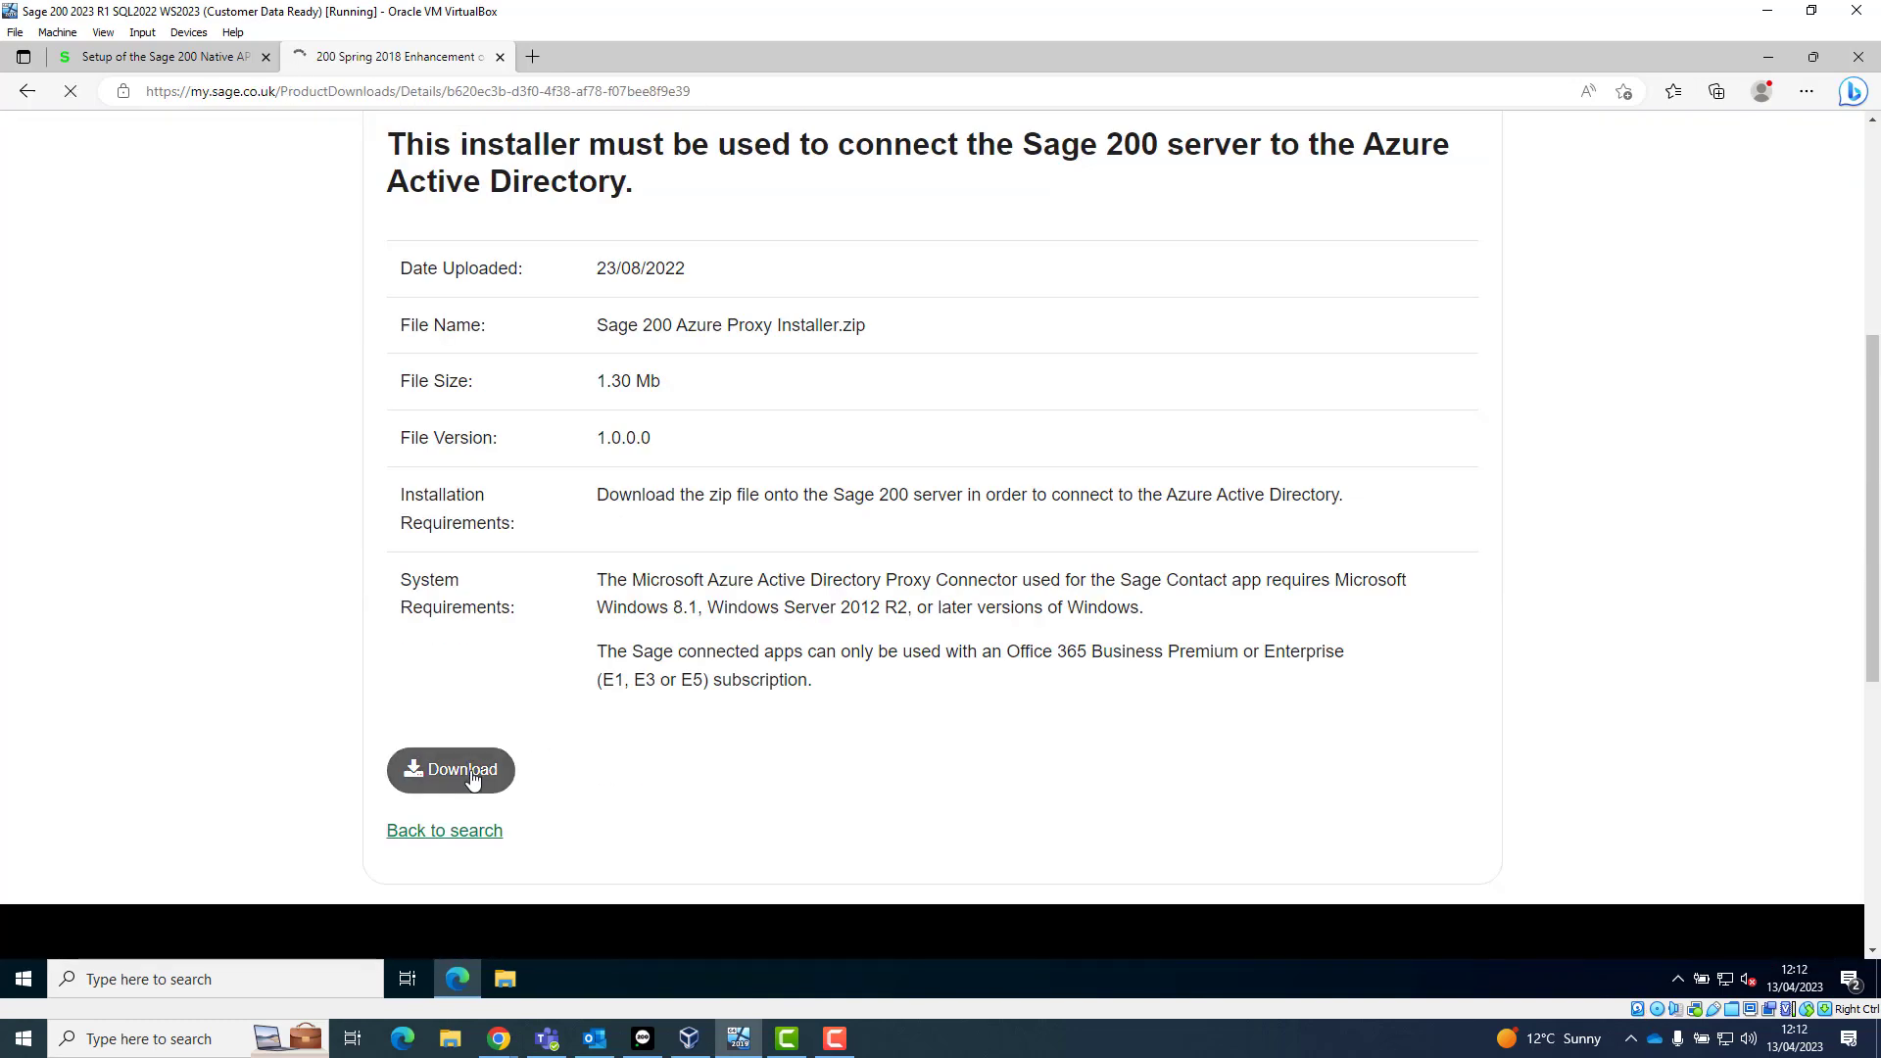
click(1615, 126)
right_click(650, 373)
click(711, 431)
click(1117, 693)
- Run AppProxyInstaller from the extracted folder, allowing it, and start Install and Configure
double_click(685, 360)
double_click(689, 359)
click(789, 379)
click(1014, 685)
click(135, 306)
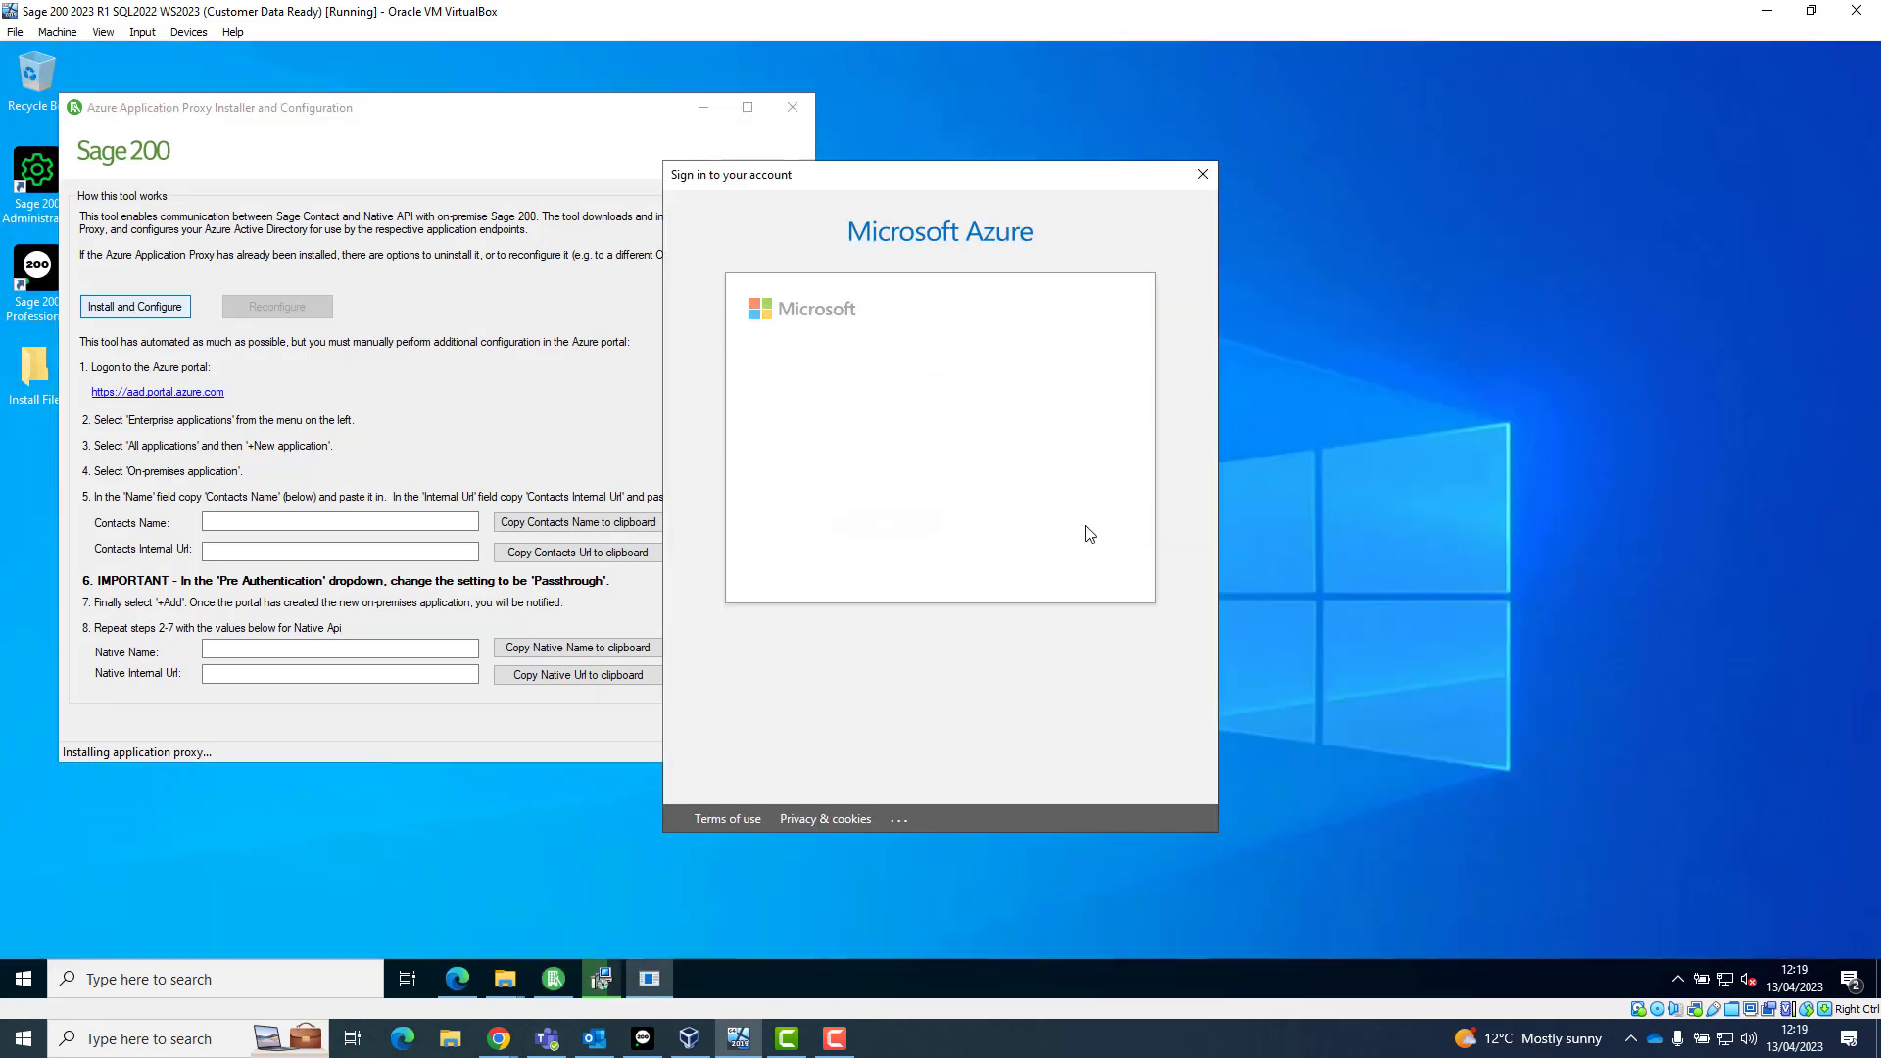
- Complete the proxy connector setup with the Microsoft admin sign-in, then sign in again after closing
key(ctrl+v)
click(1093, 526)
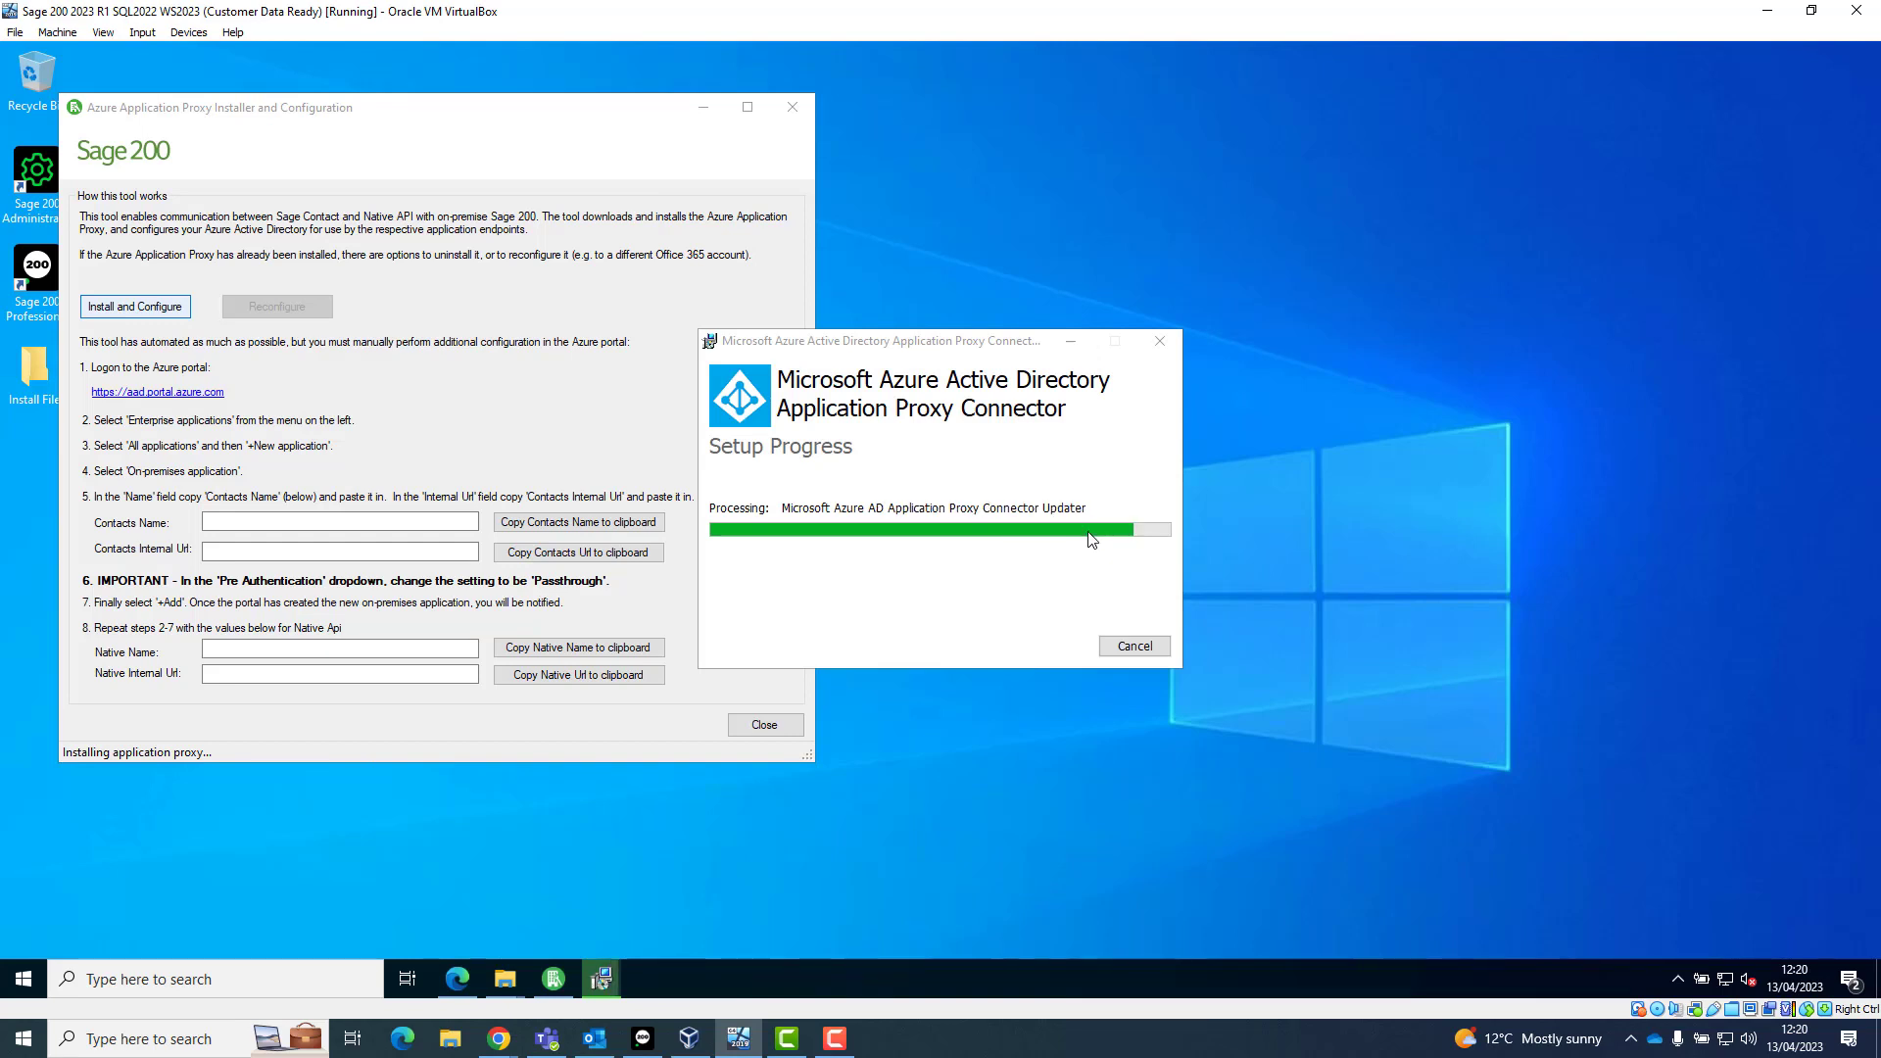
click(1133, 645)
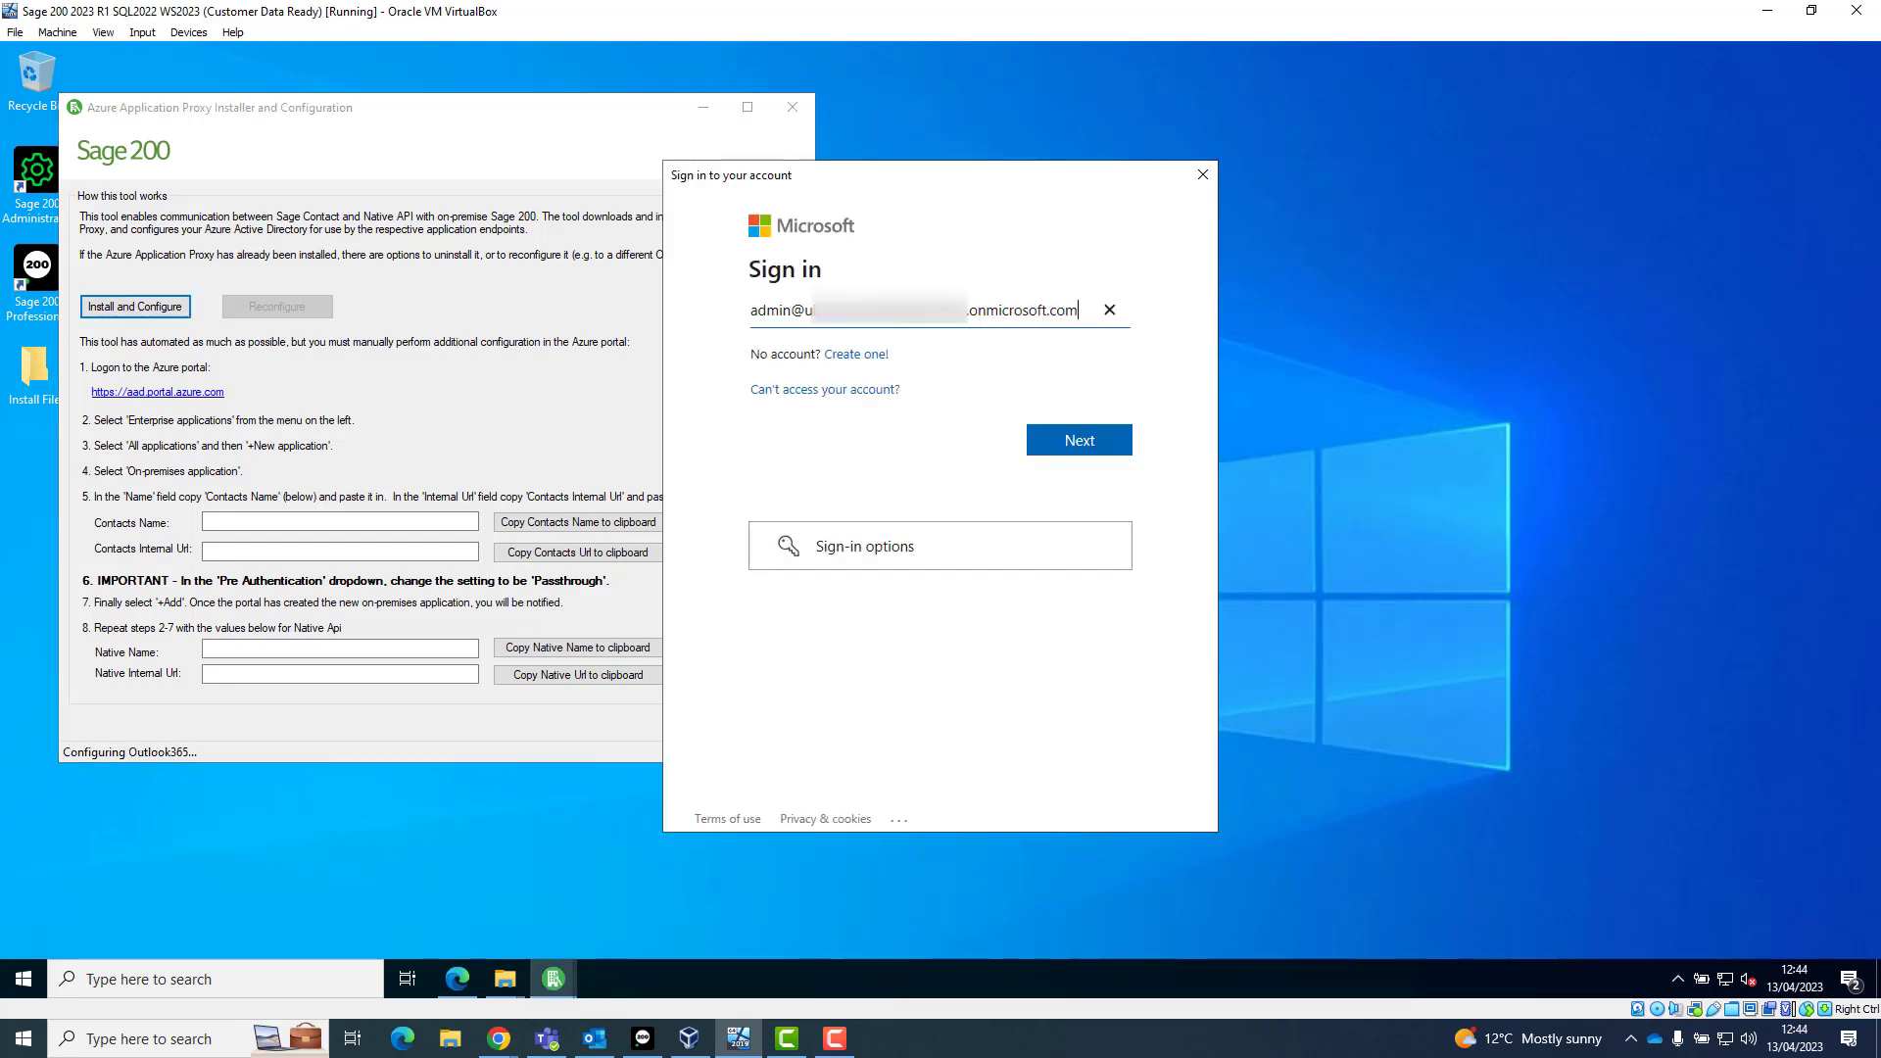
key(Return)
text(•••••••••••••)
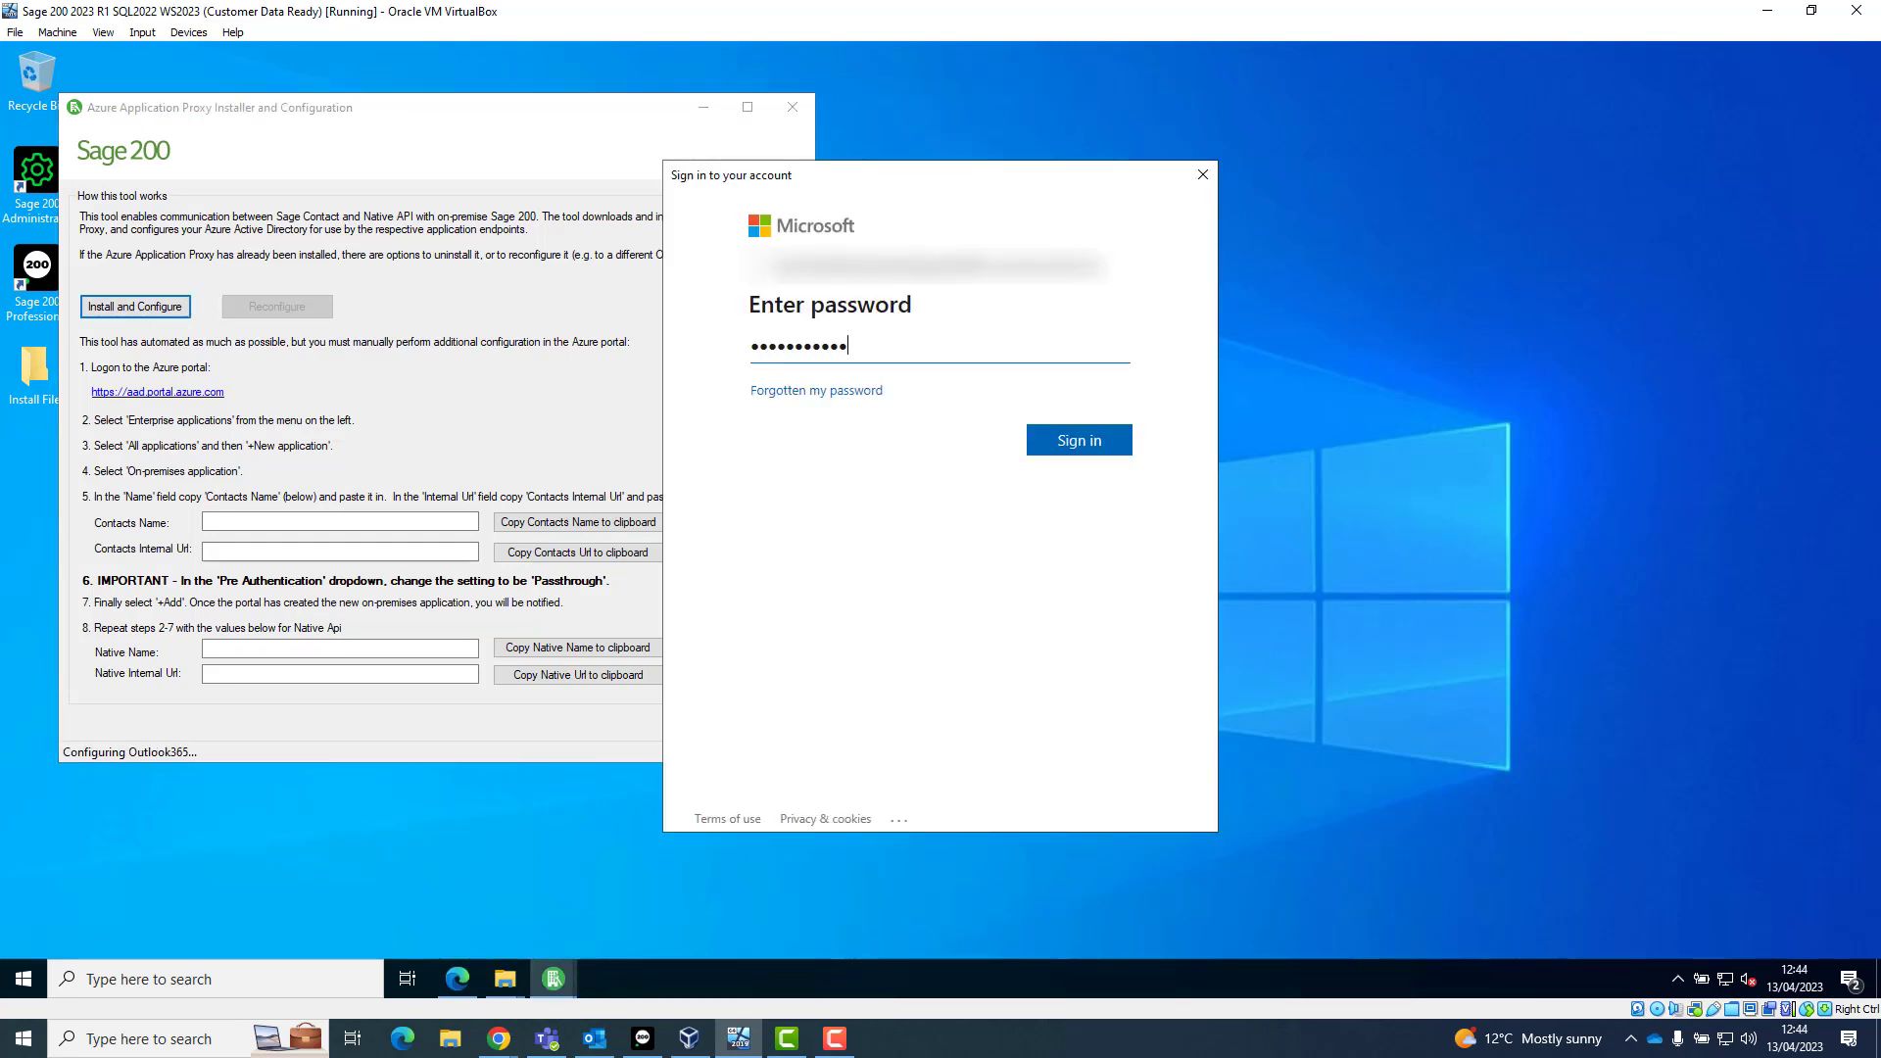
key(Return)
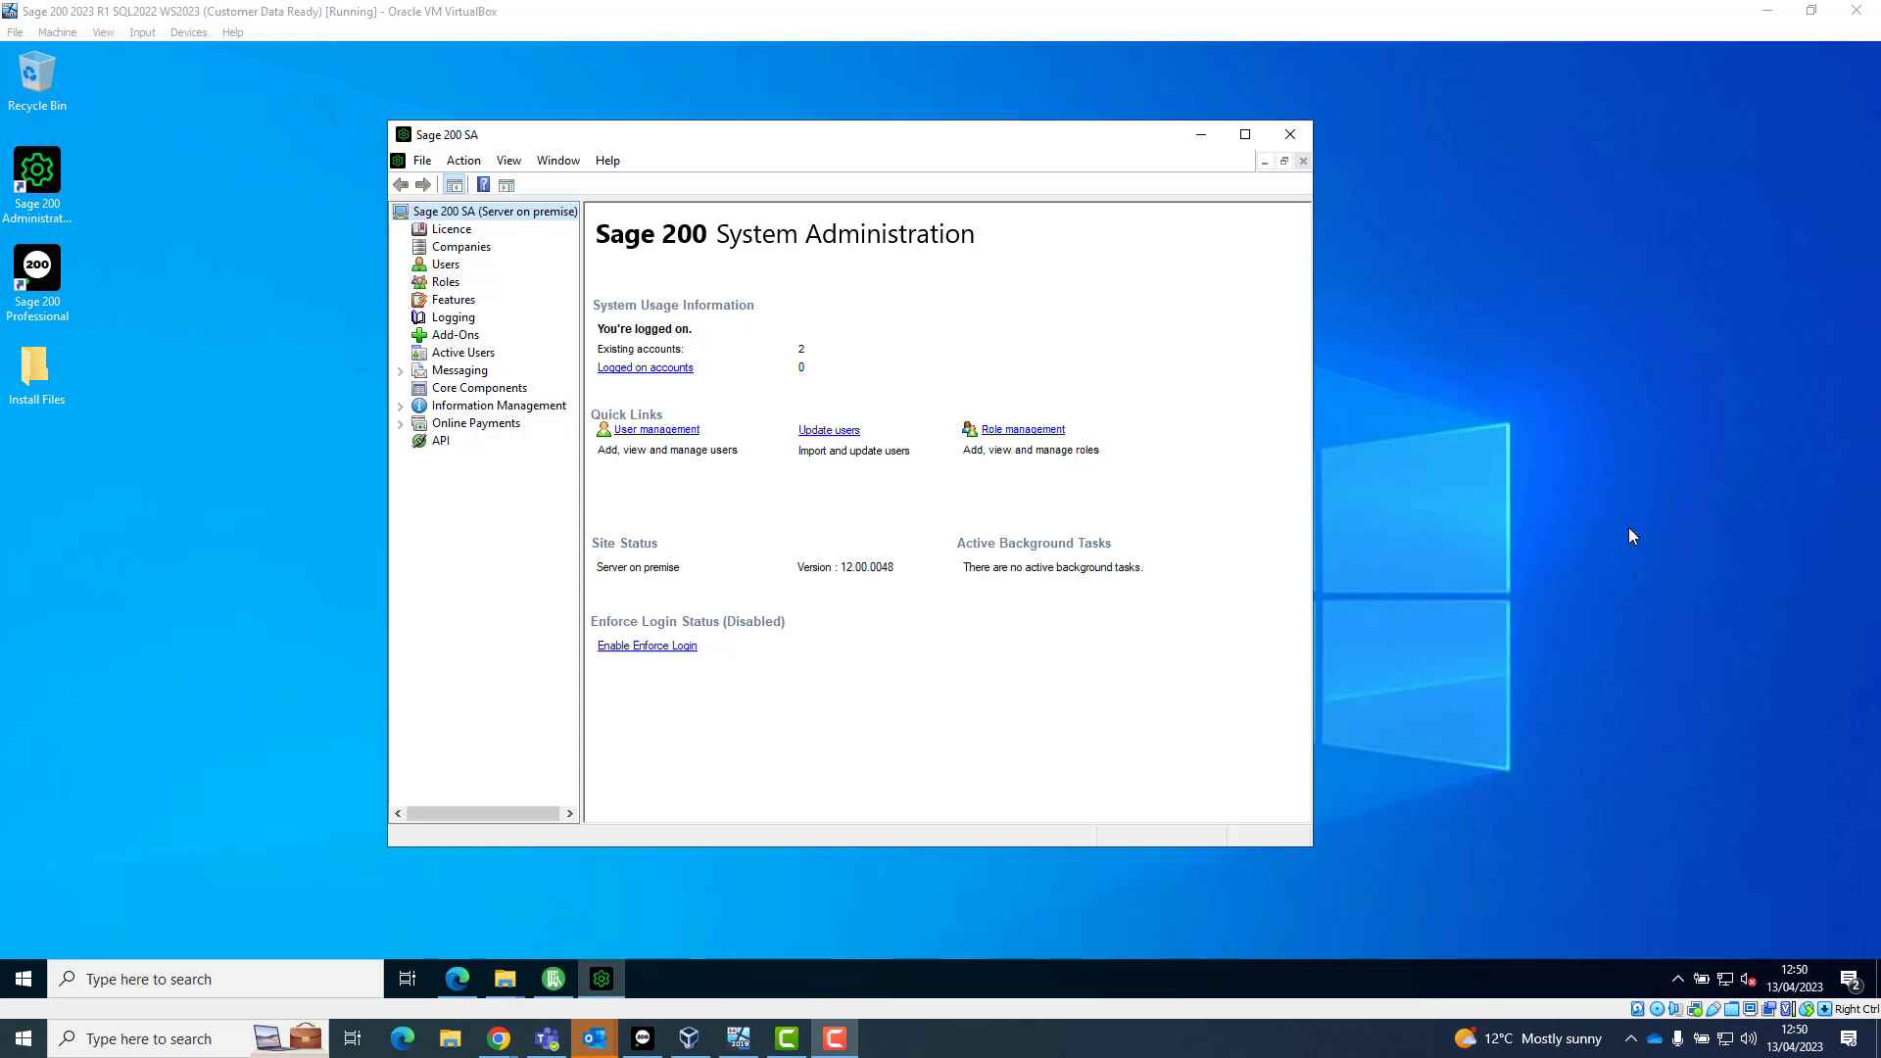
- Open the API node and sign in with the Microsoft admin account and its password
click(440, 441)
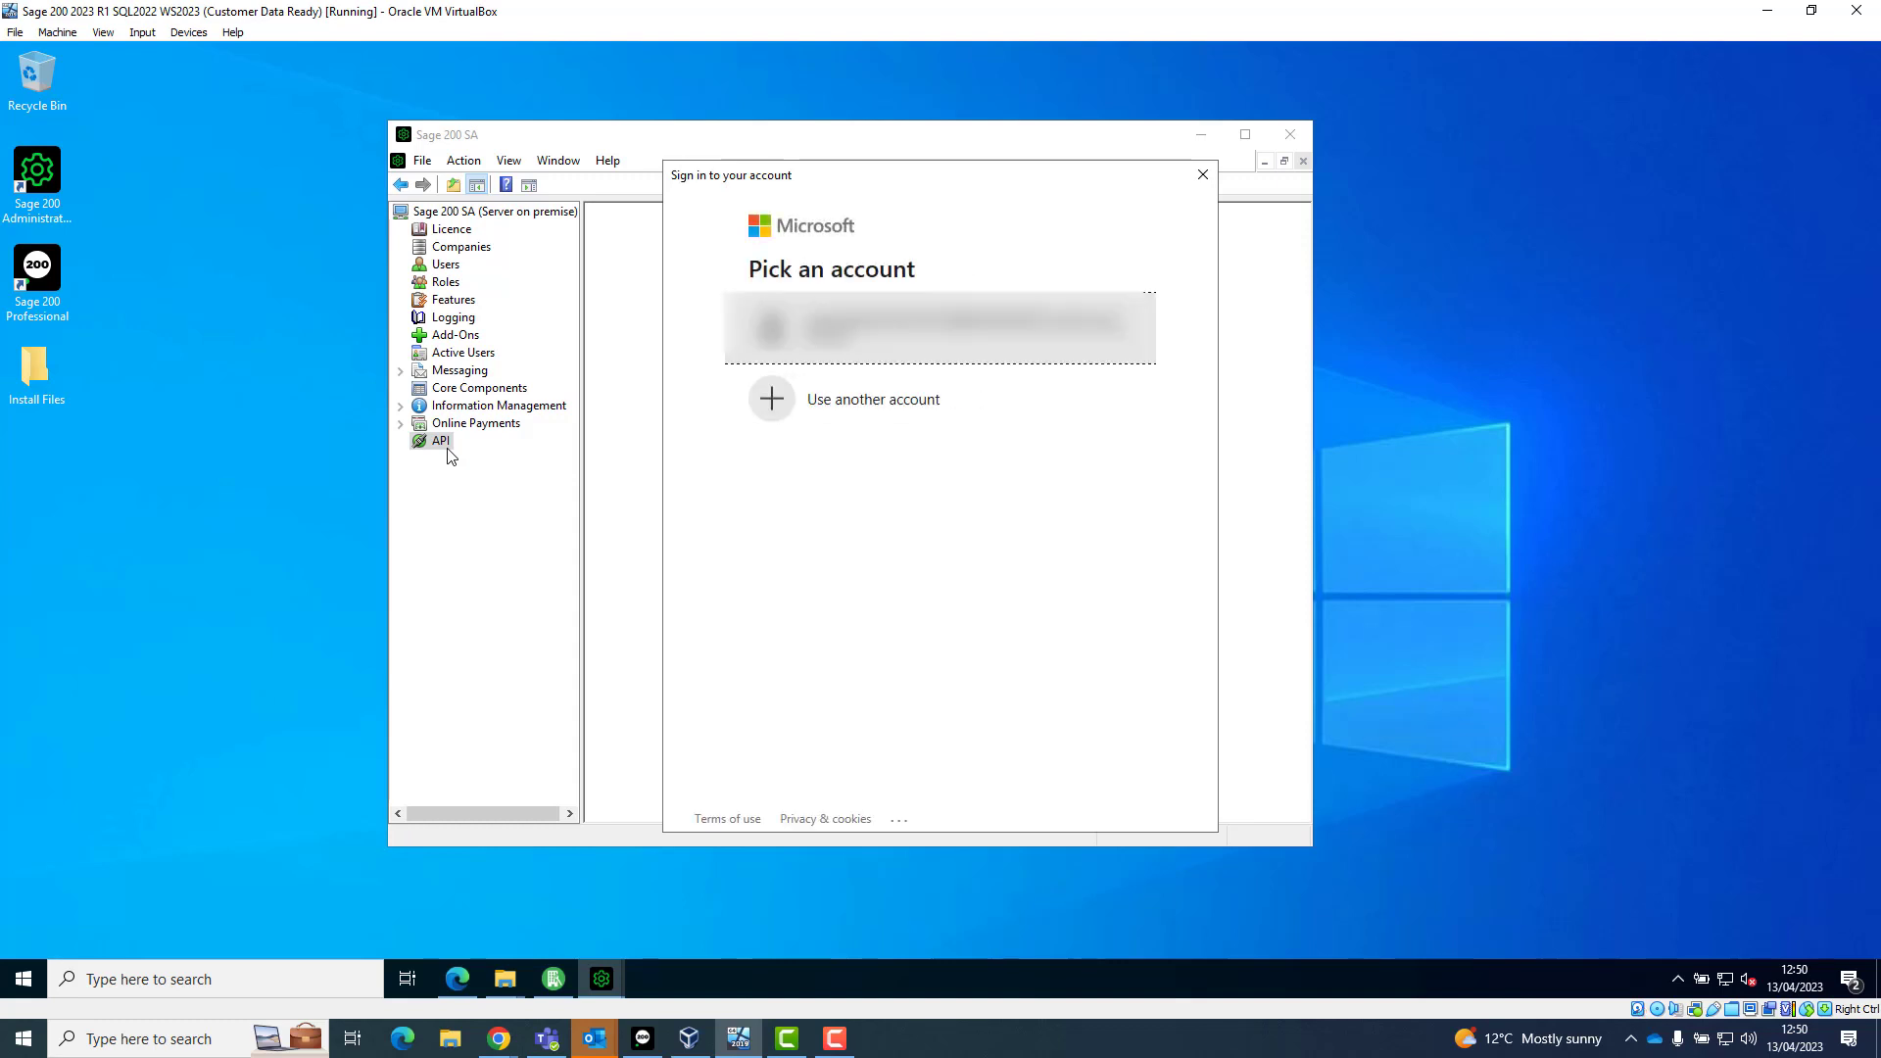
click(947, 350)
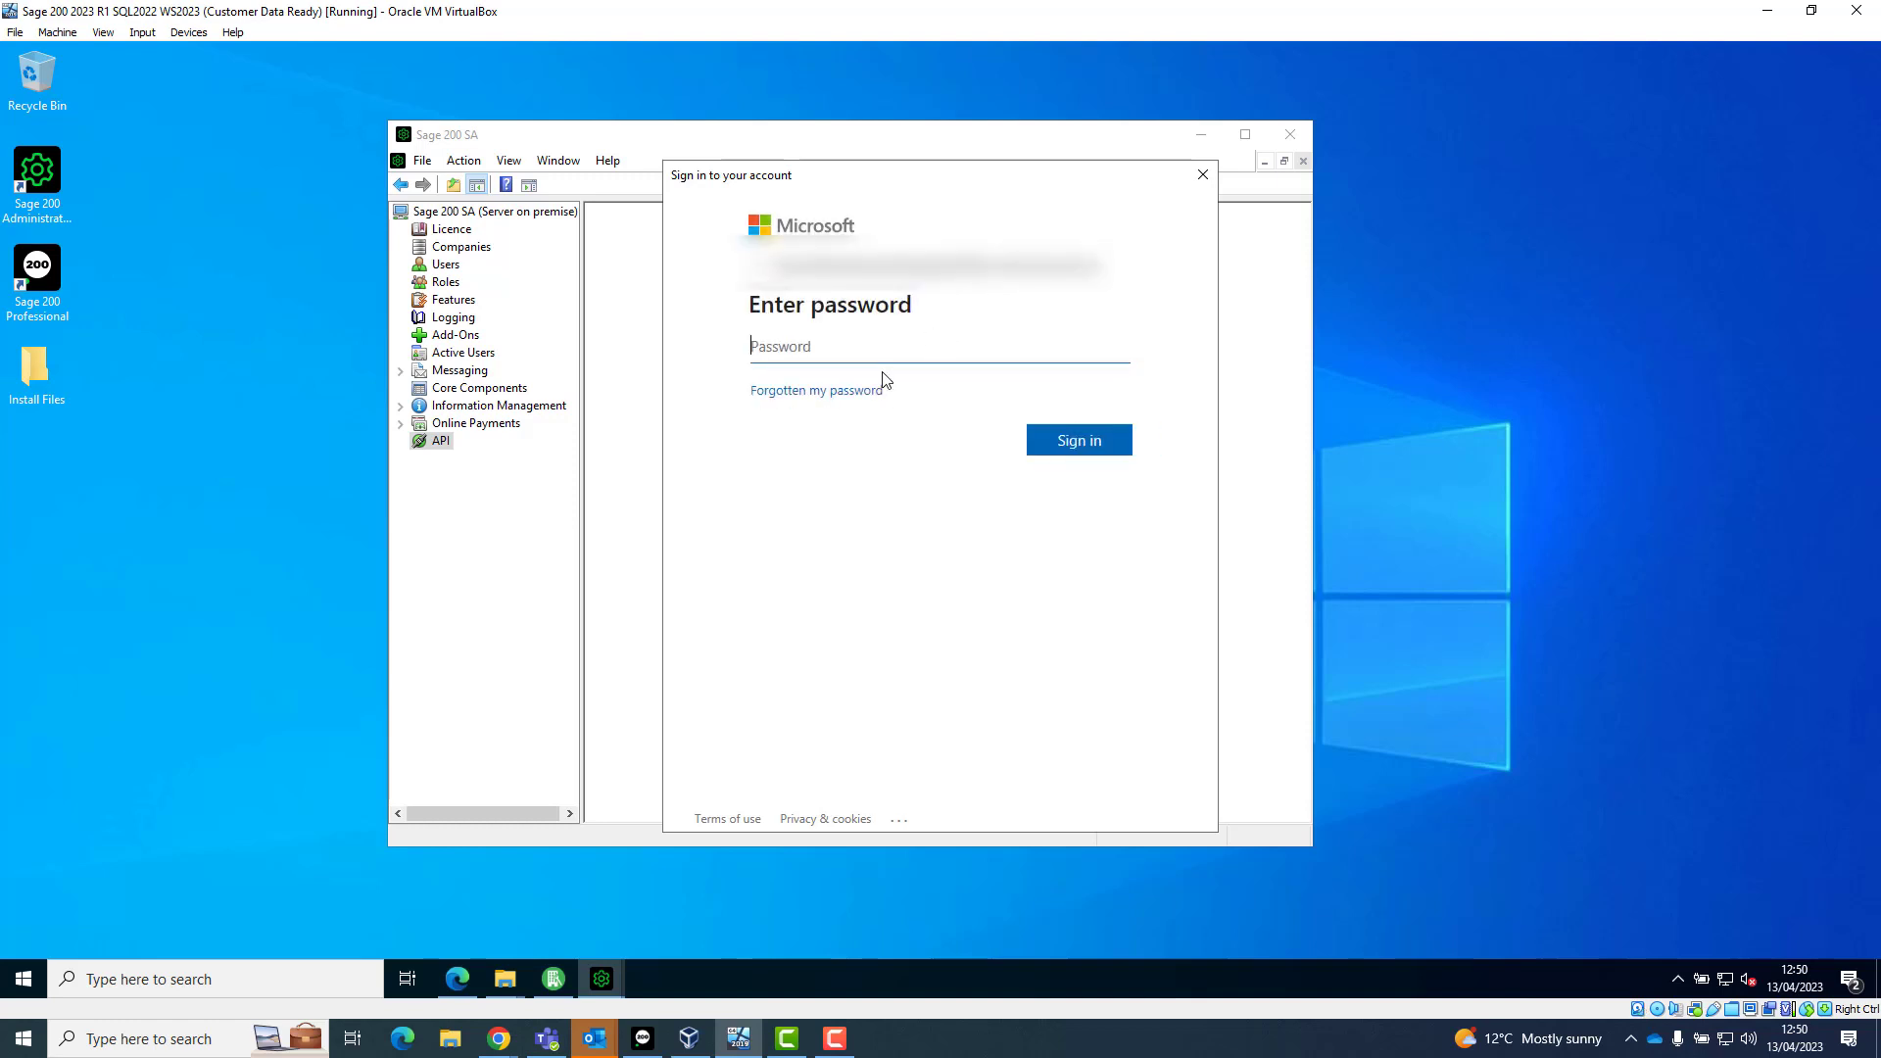
text(•••••••••••••)
- Finish the Microsoft sign-in and refresh the API settings
key(Return)
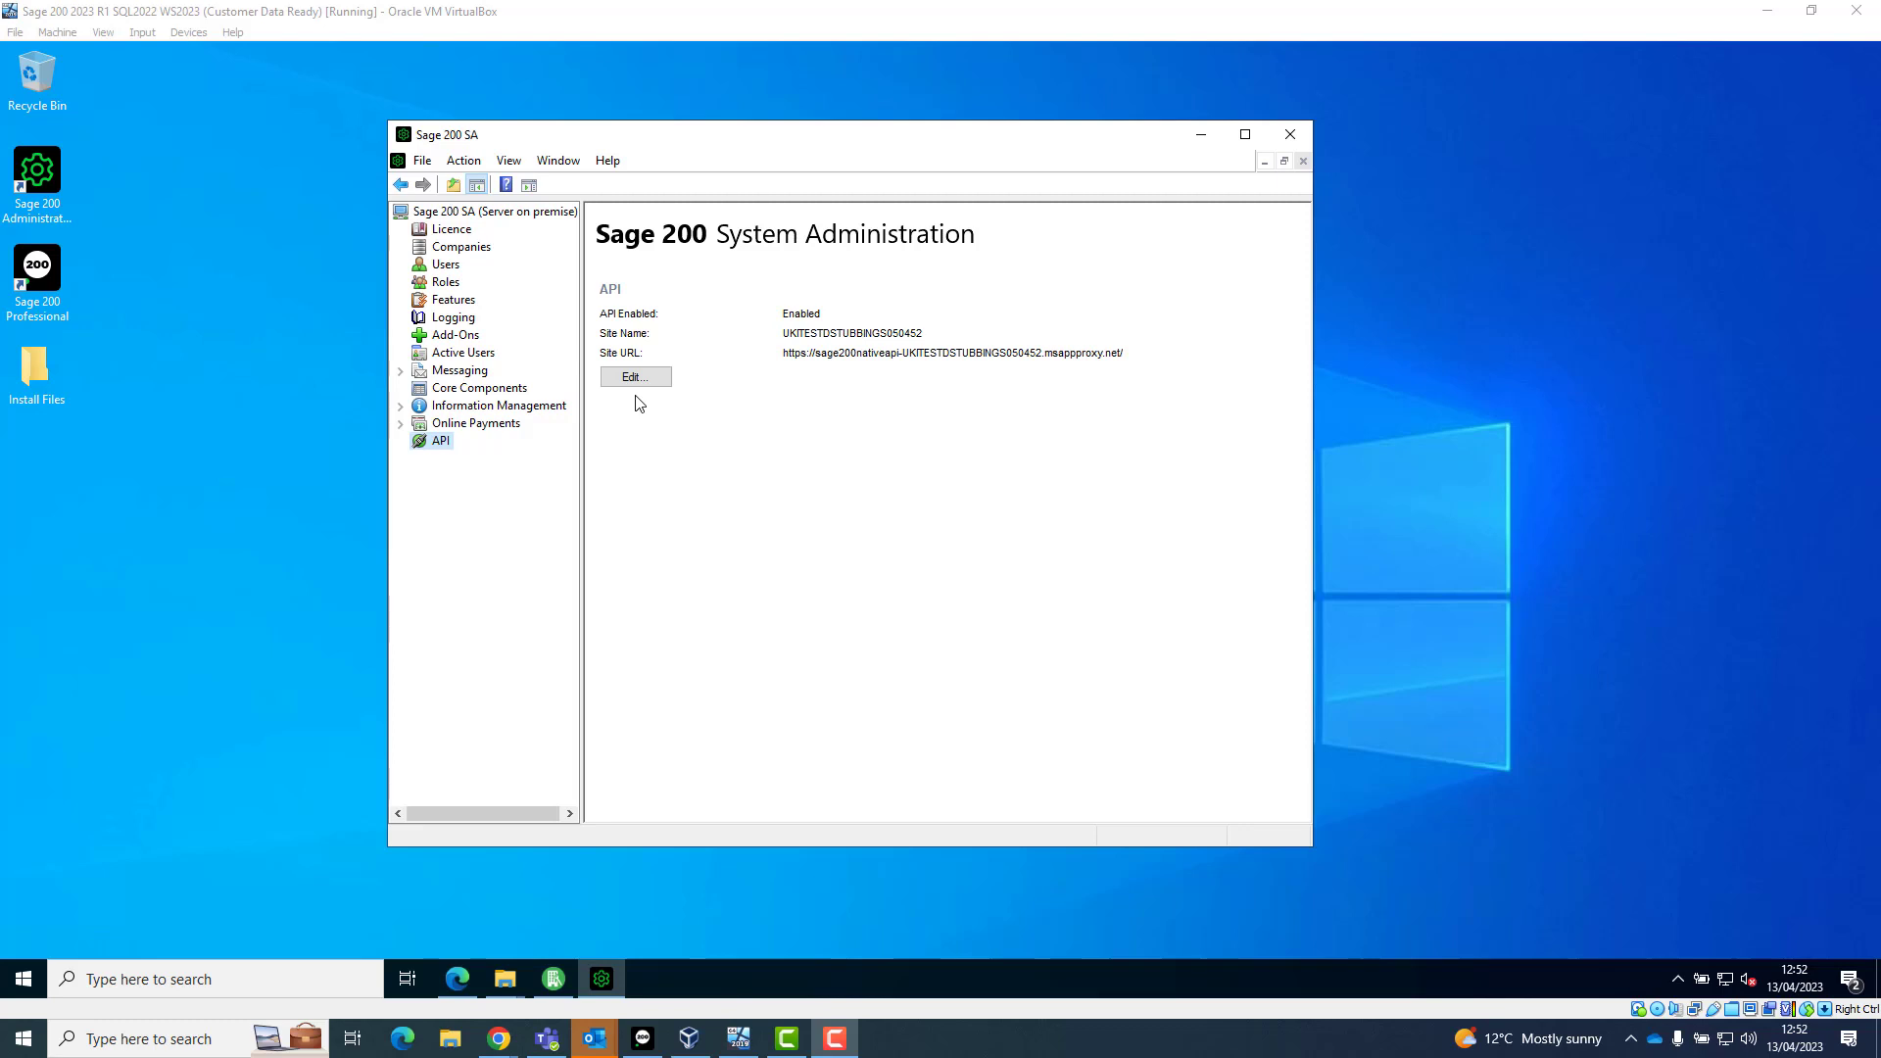
click(463, 161)
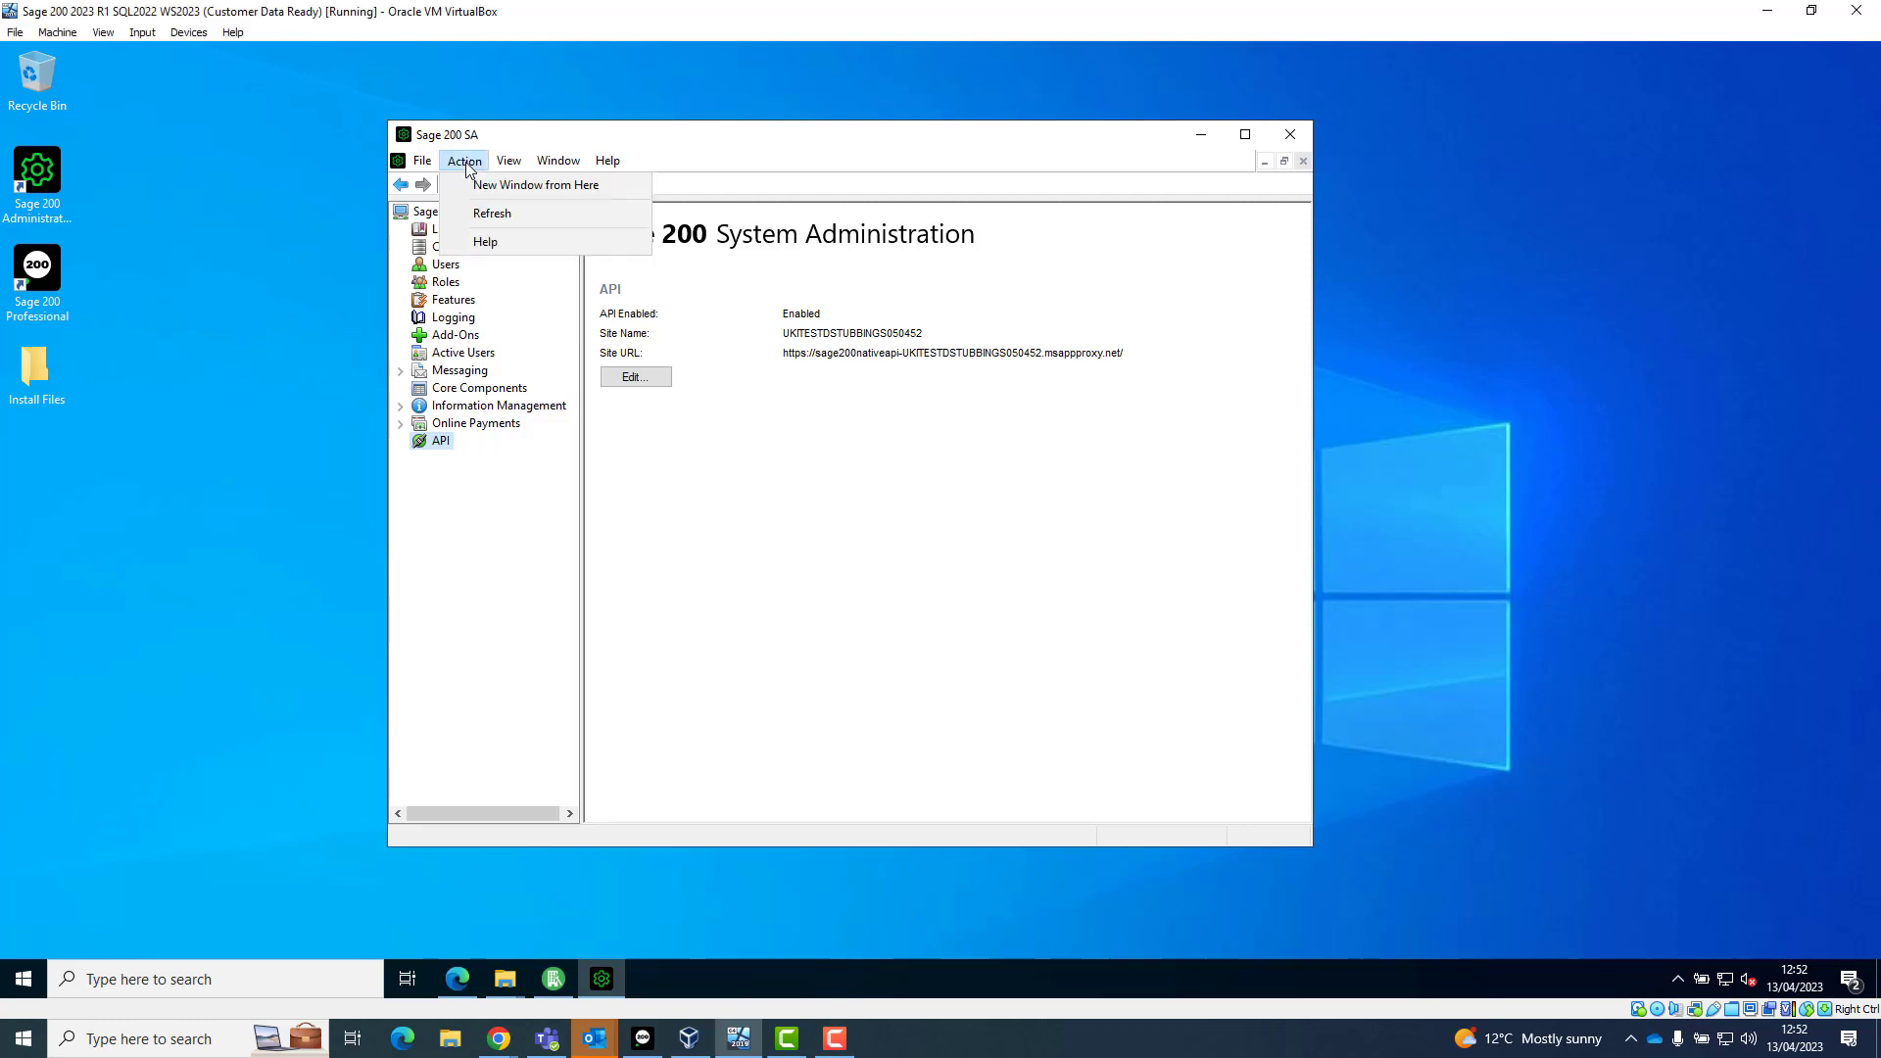
click(487, 215)
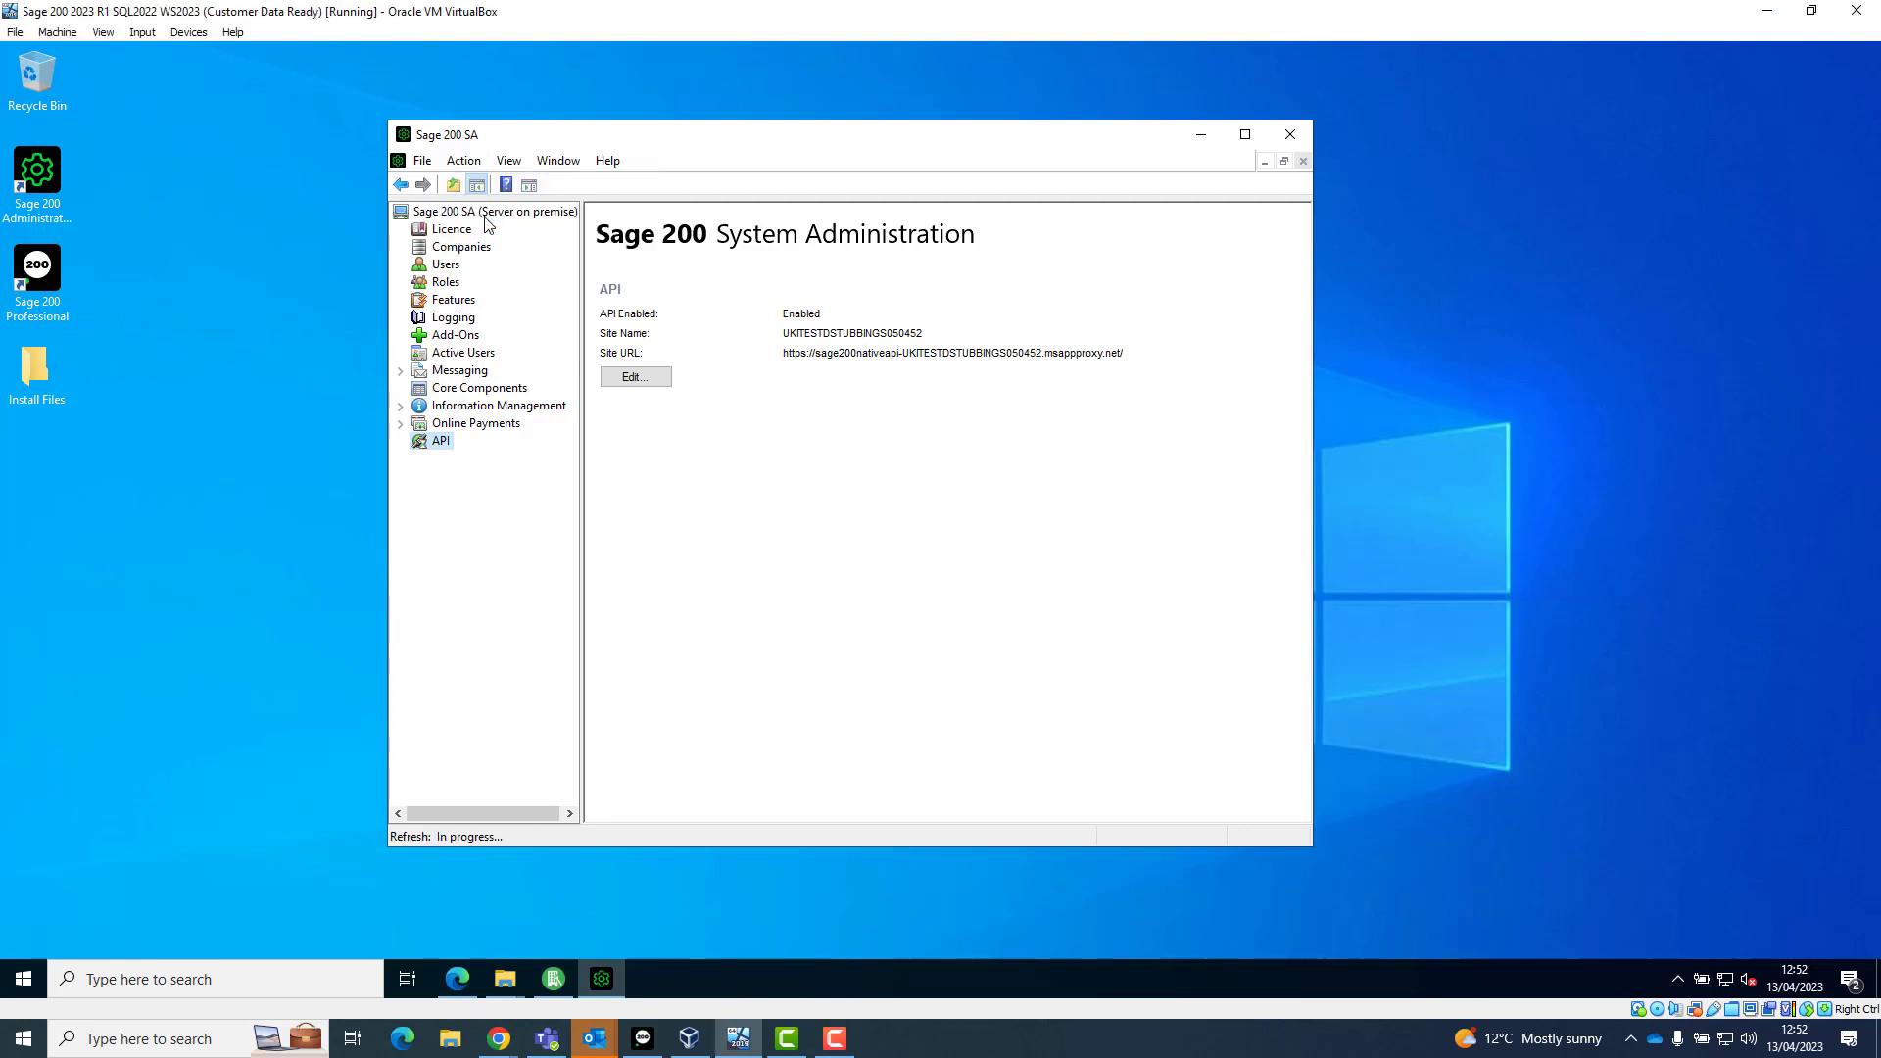
- Restart Sage 200 System Administration and sign in again with the Microsoft account
click(1290, 134)
key(Return)
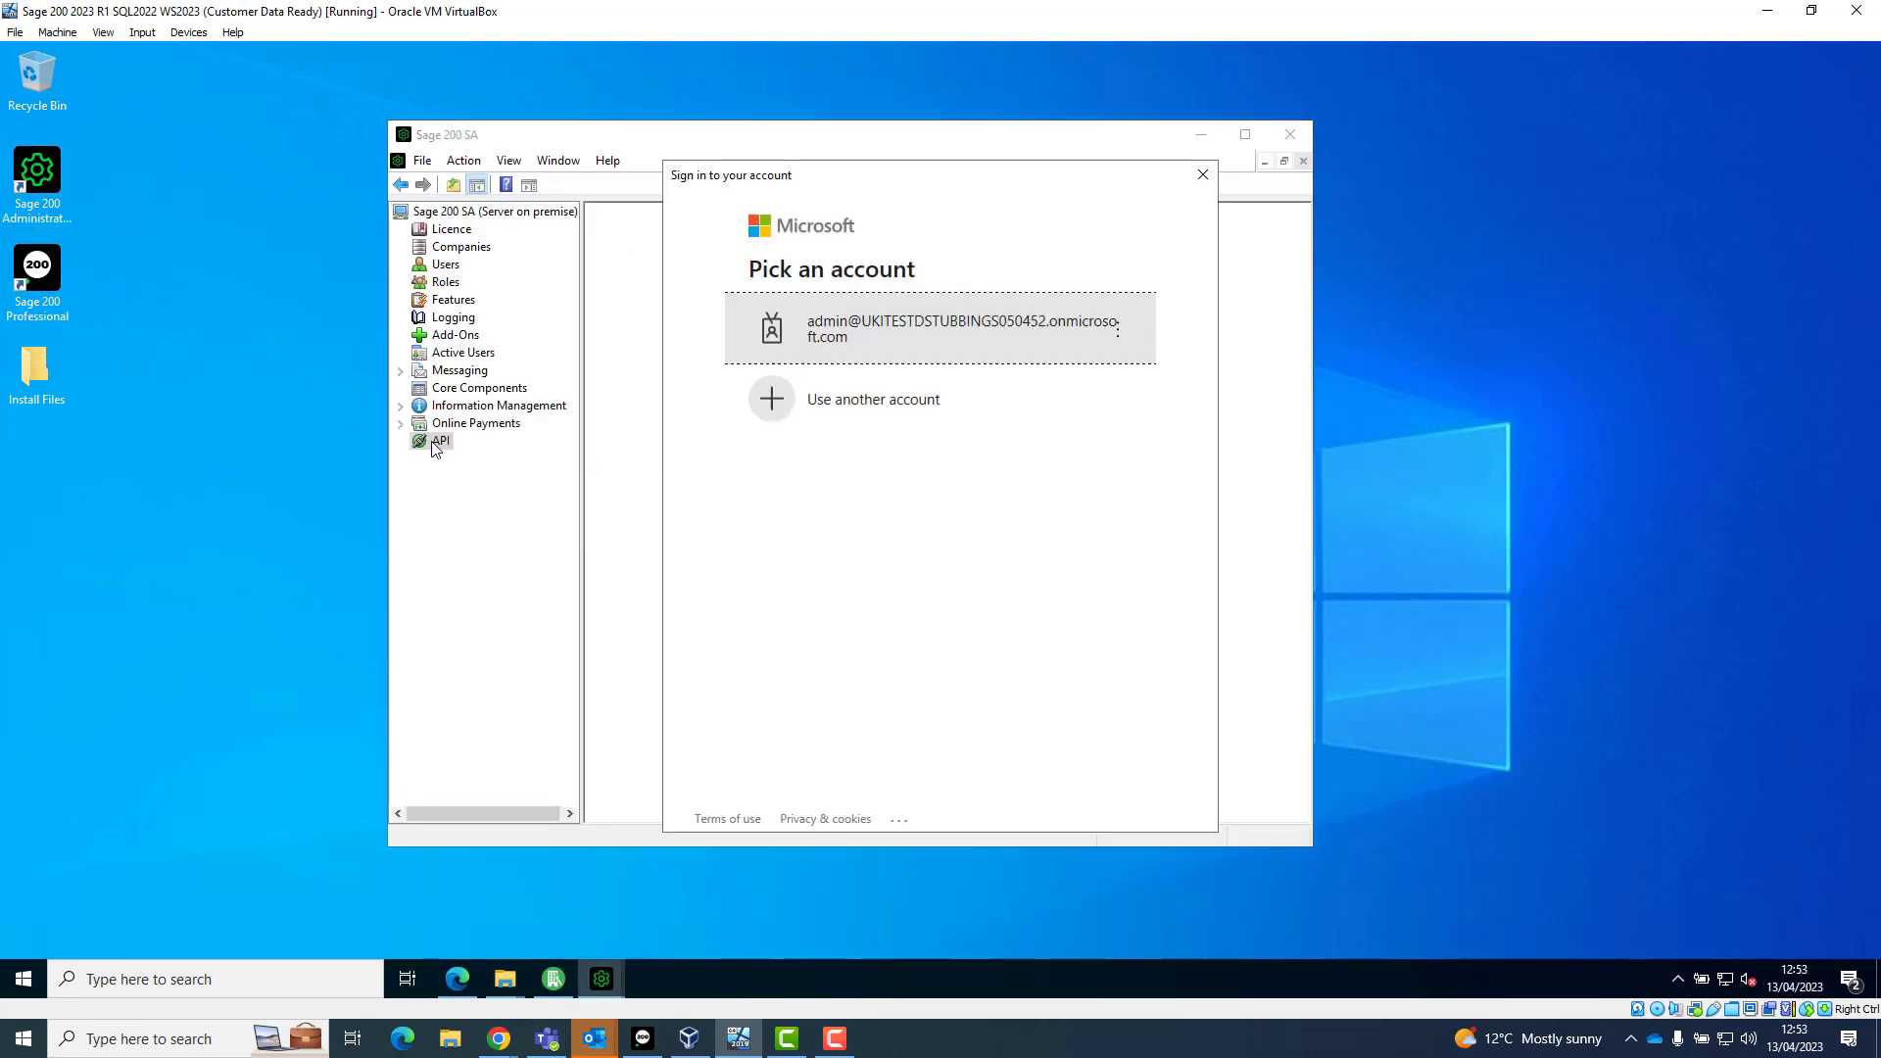
click(961, 329)
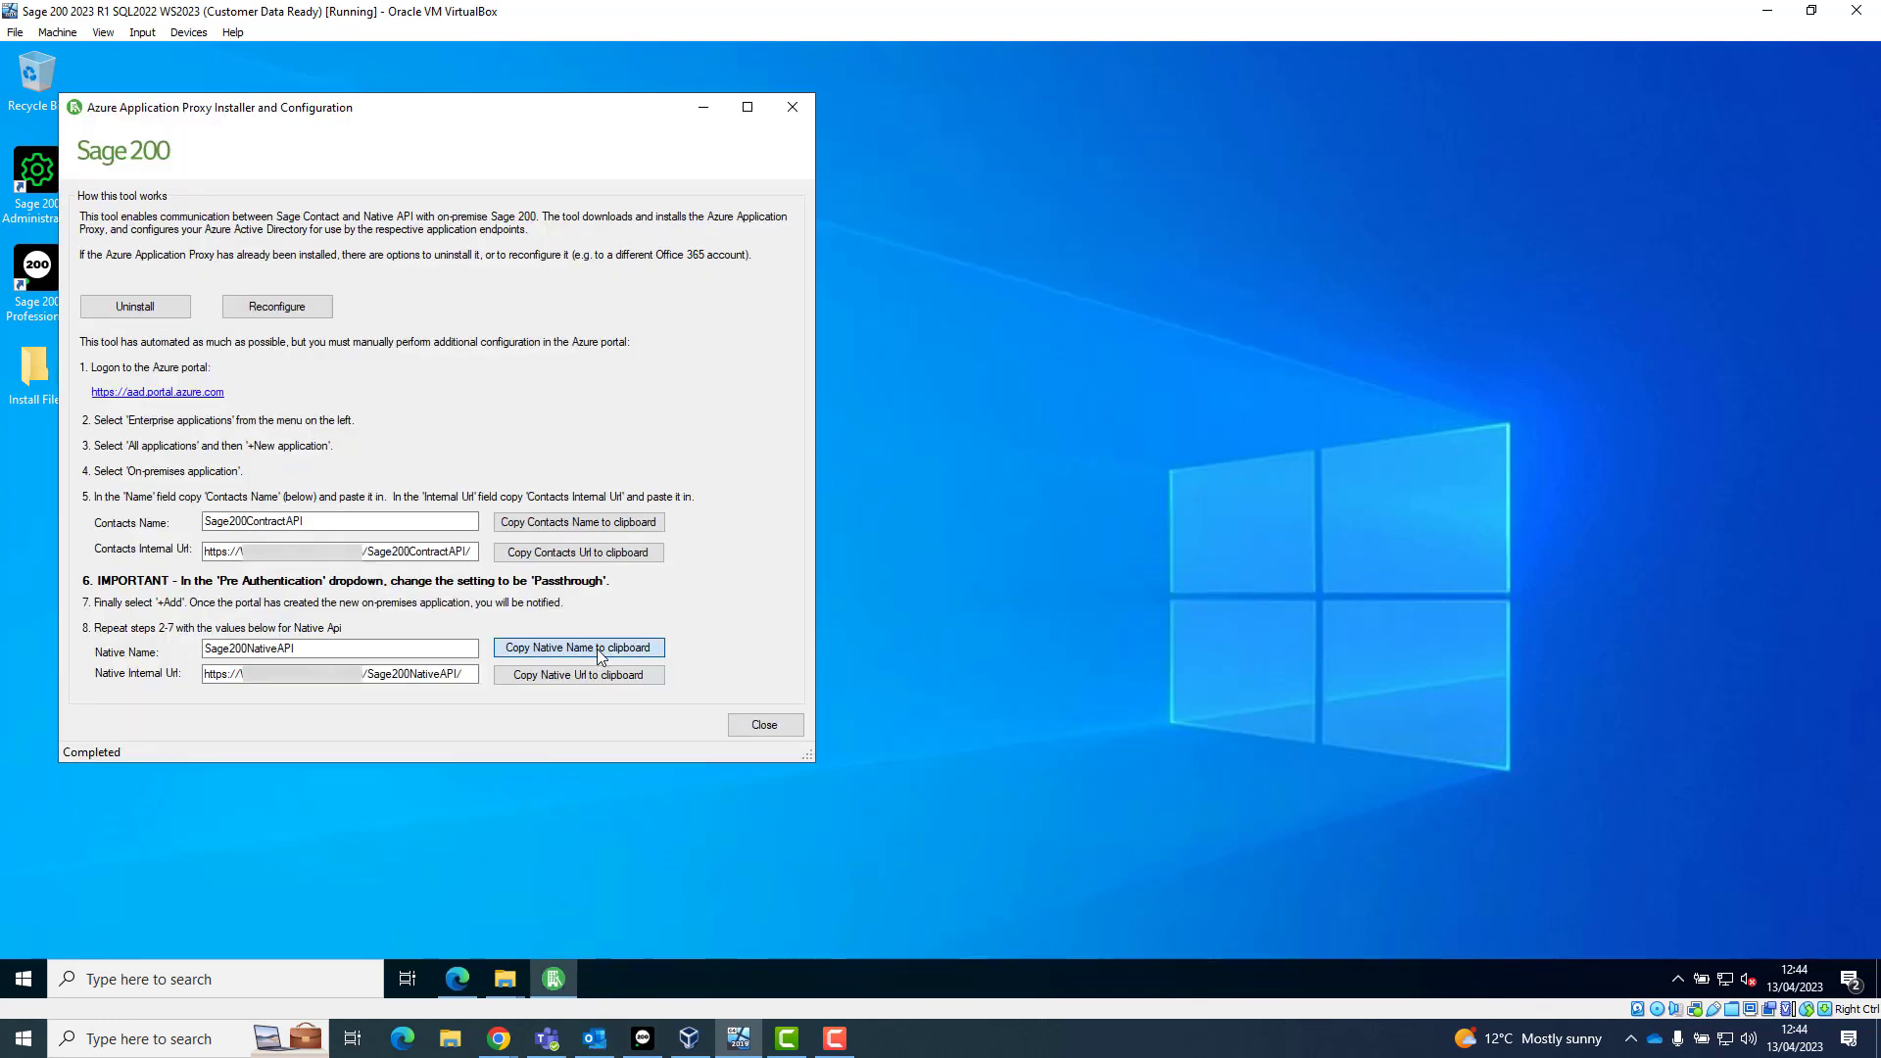
- Copy the Sage200NativeAPI application name to the clipboard
click(596, 649)
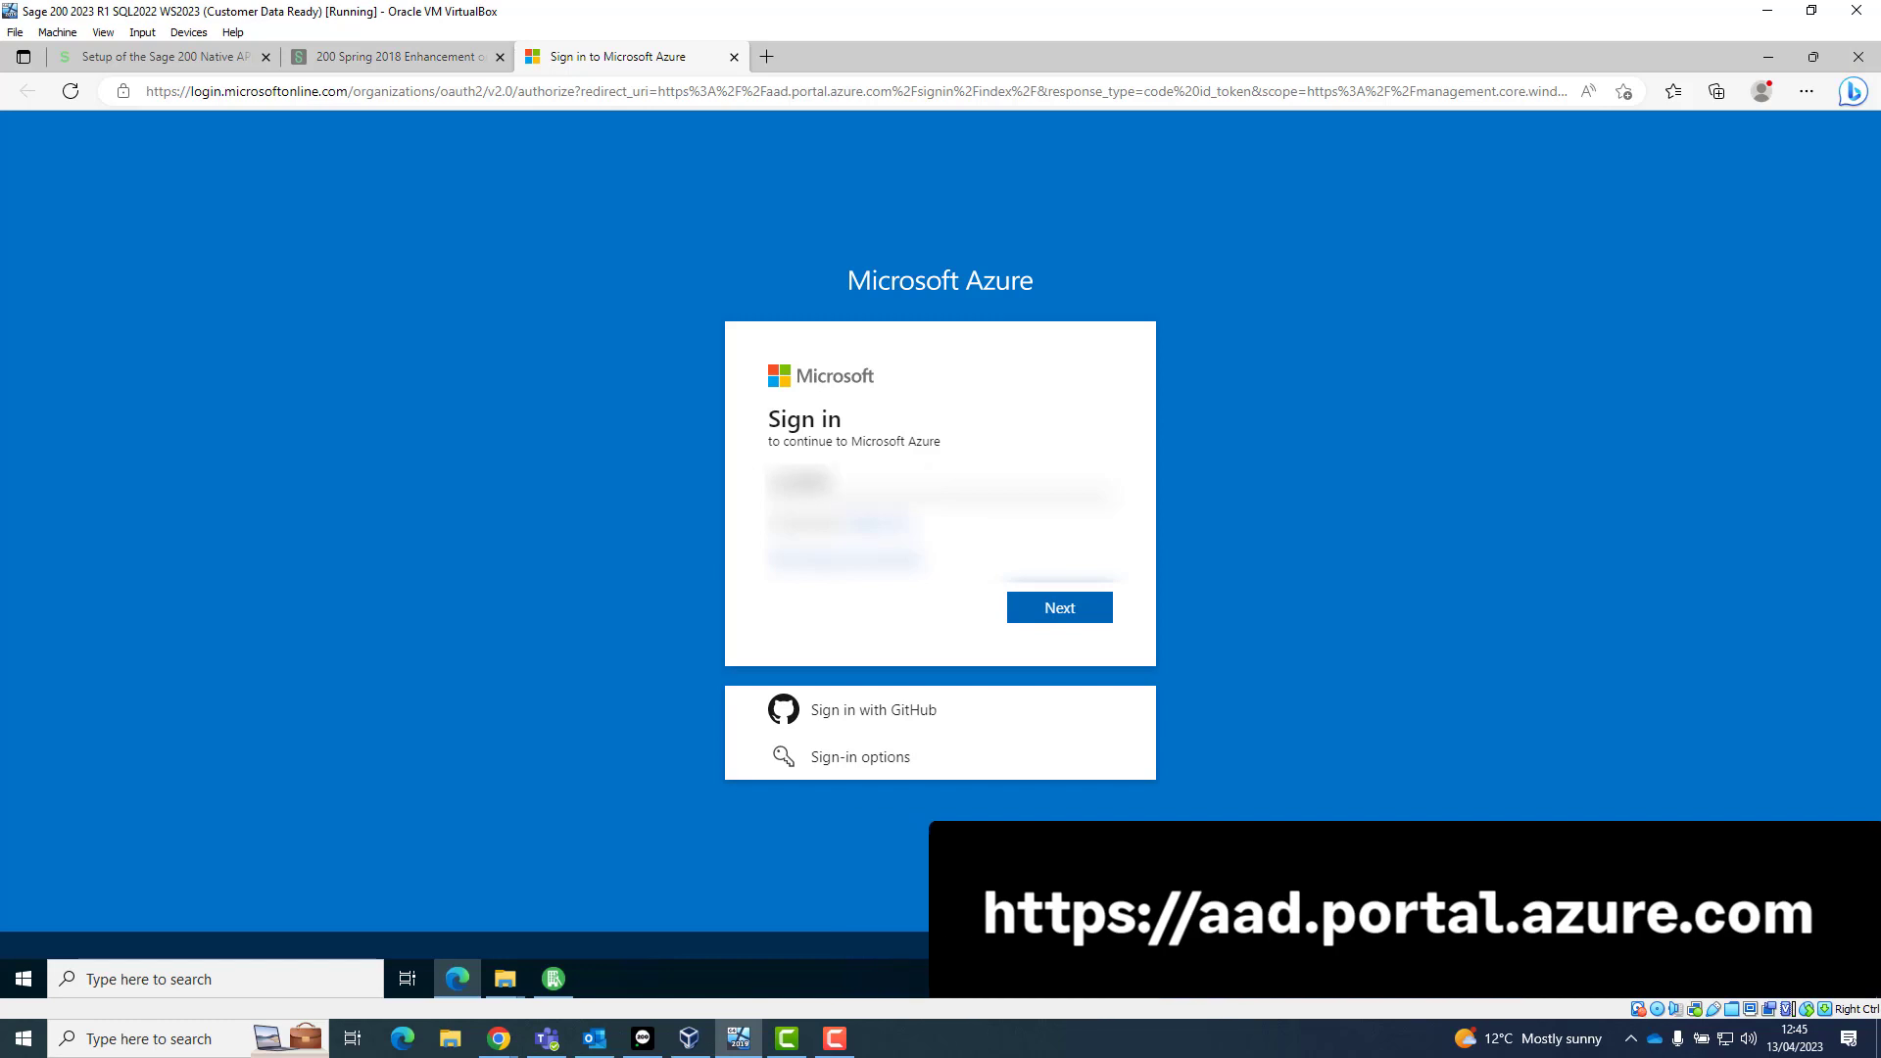
- Sign in with the admin account e-mail and show the Enterprise applications list
text(@example.co.uk)
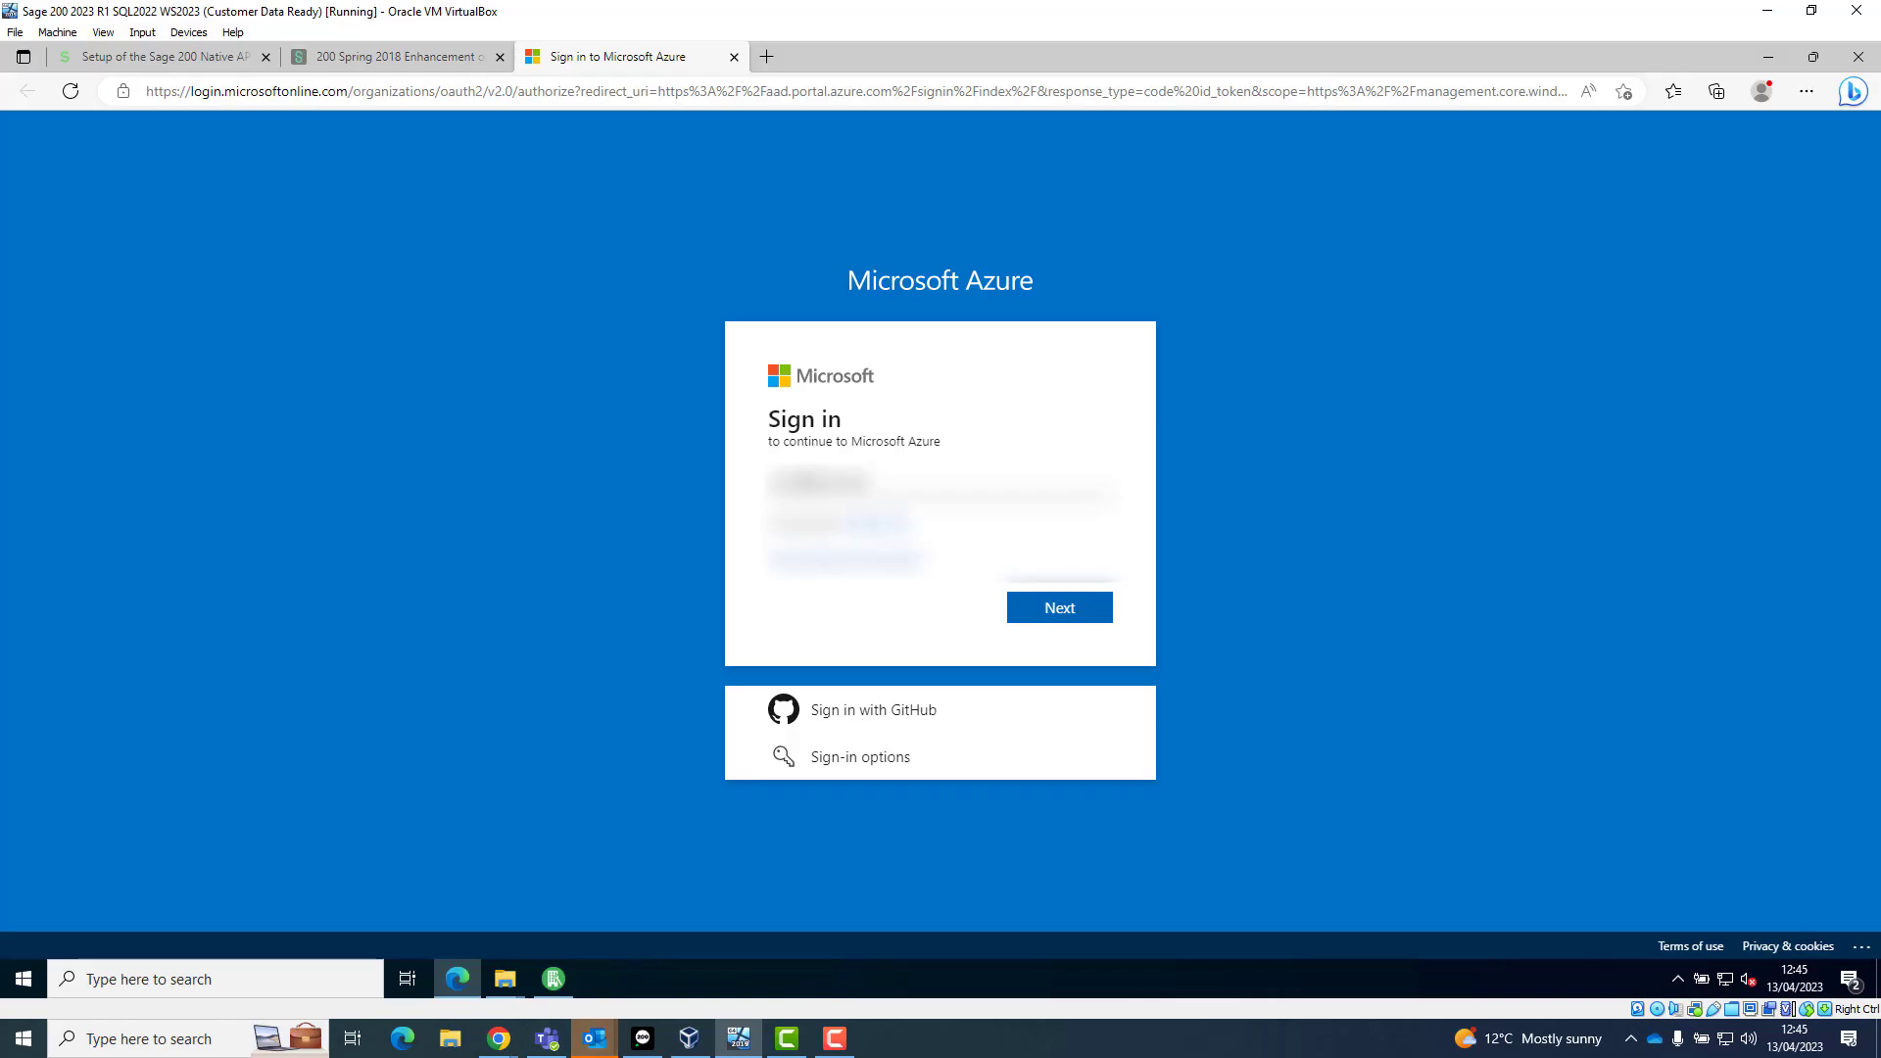
text(name.surname)
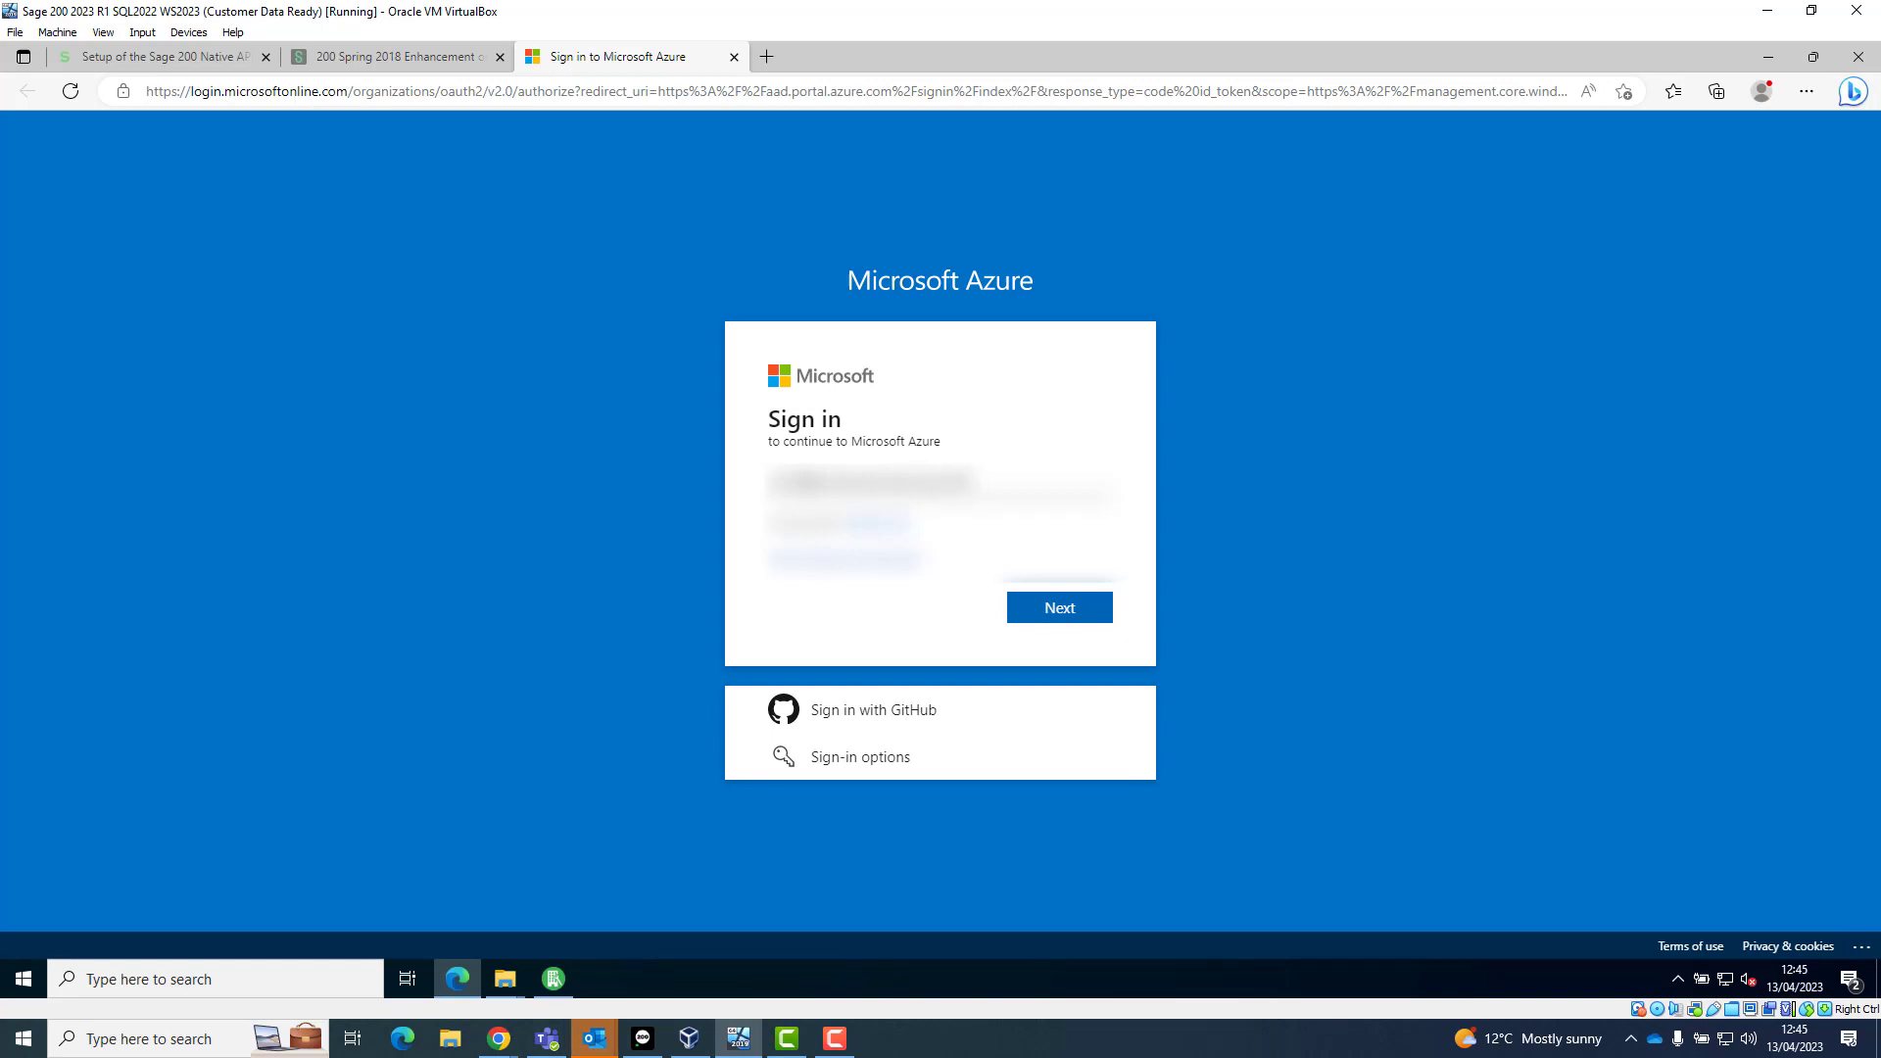
text(com)
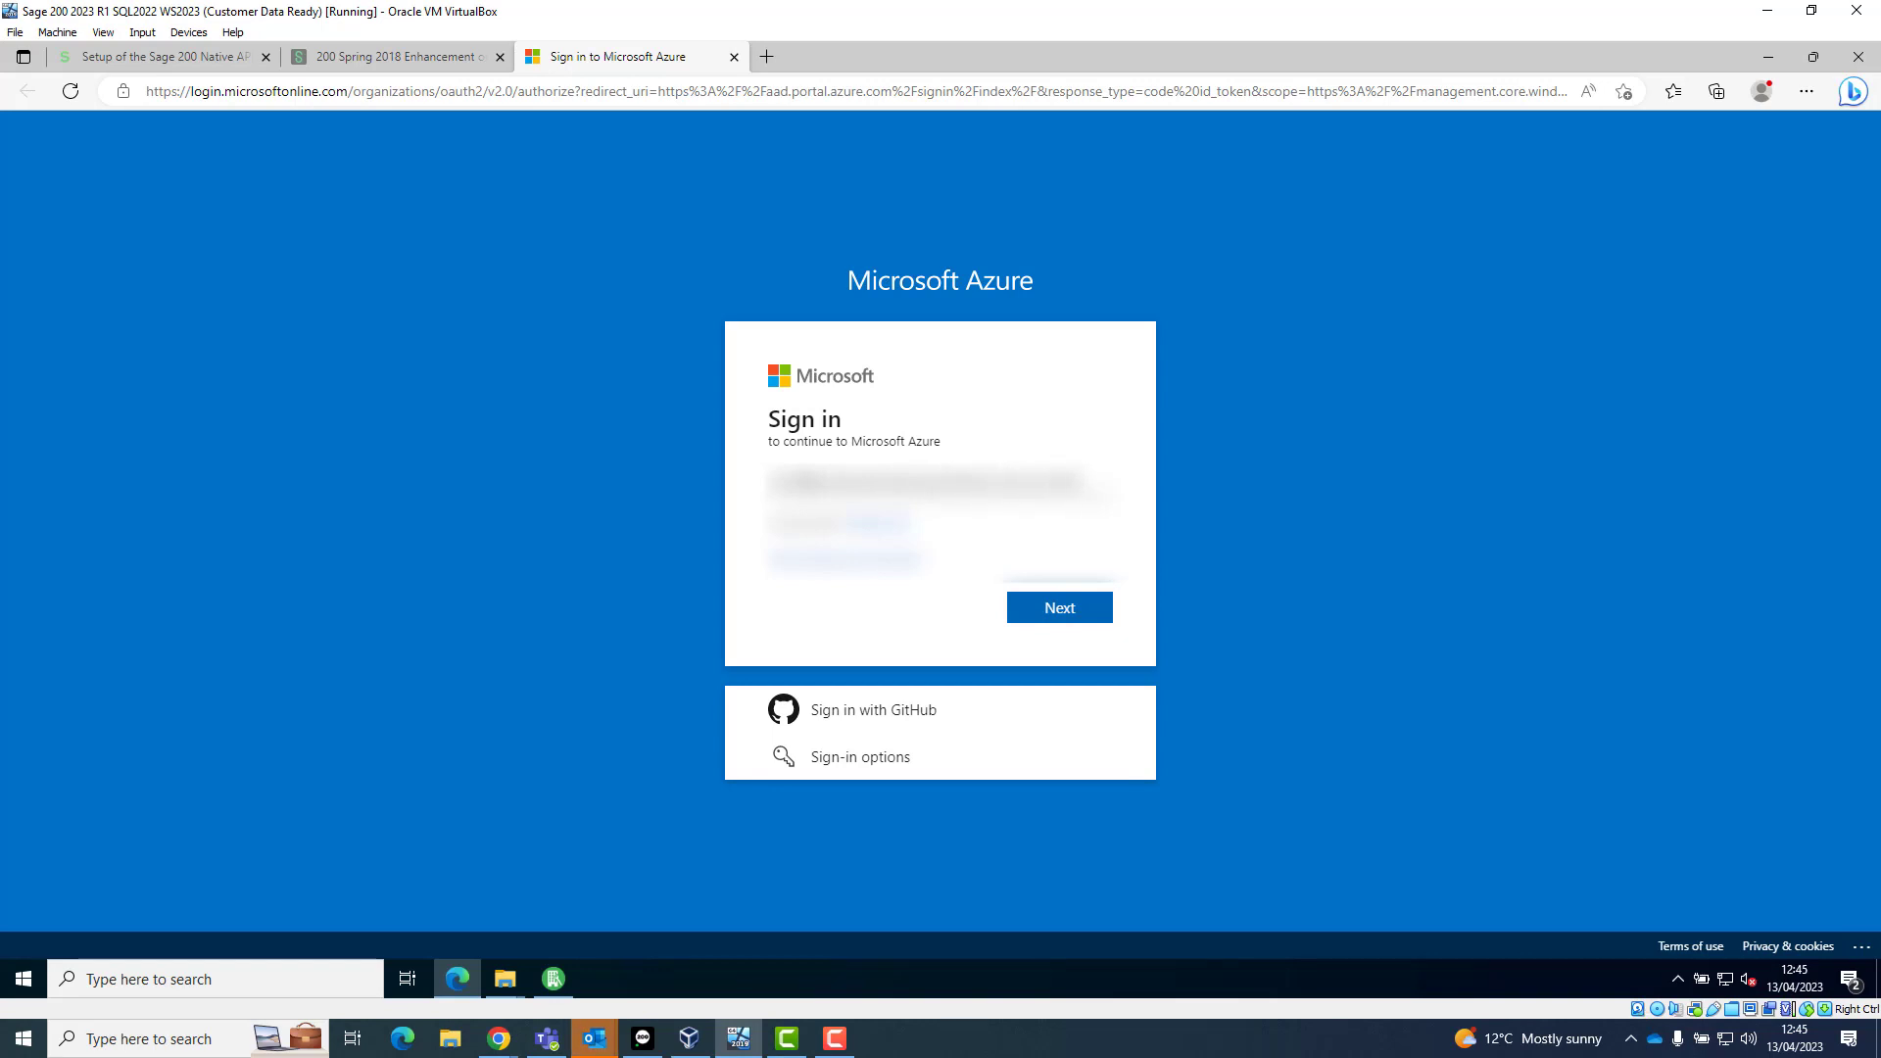
key(Return)
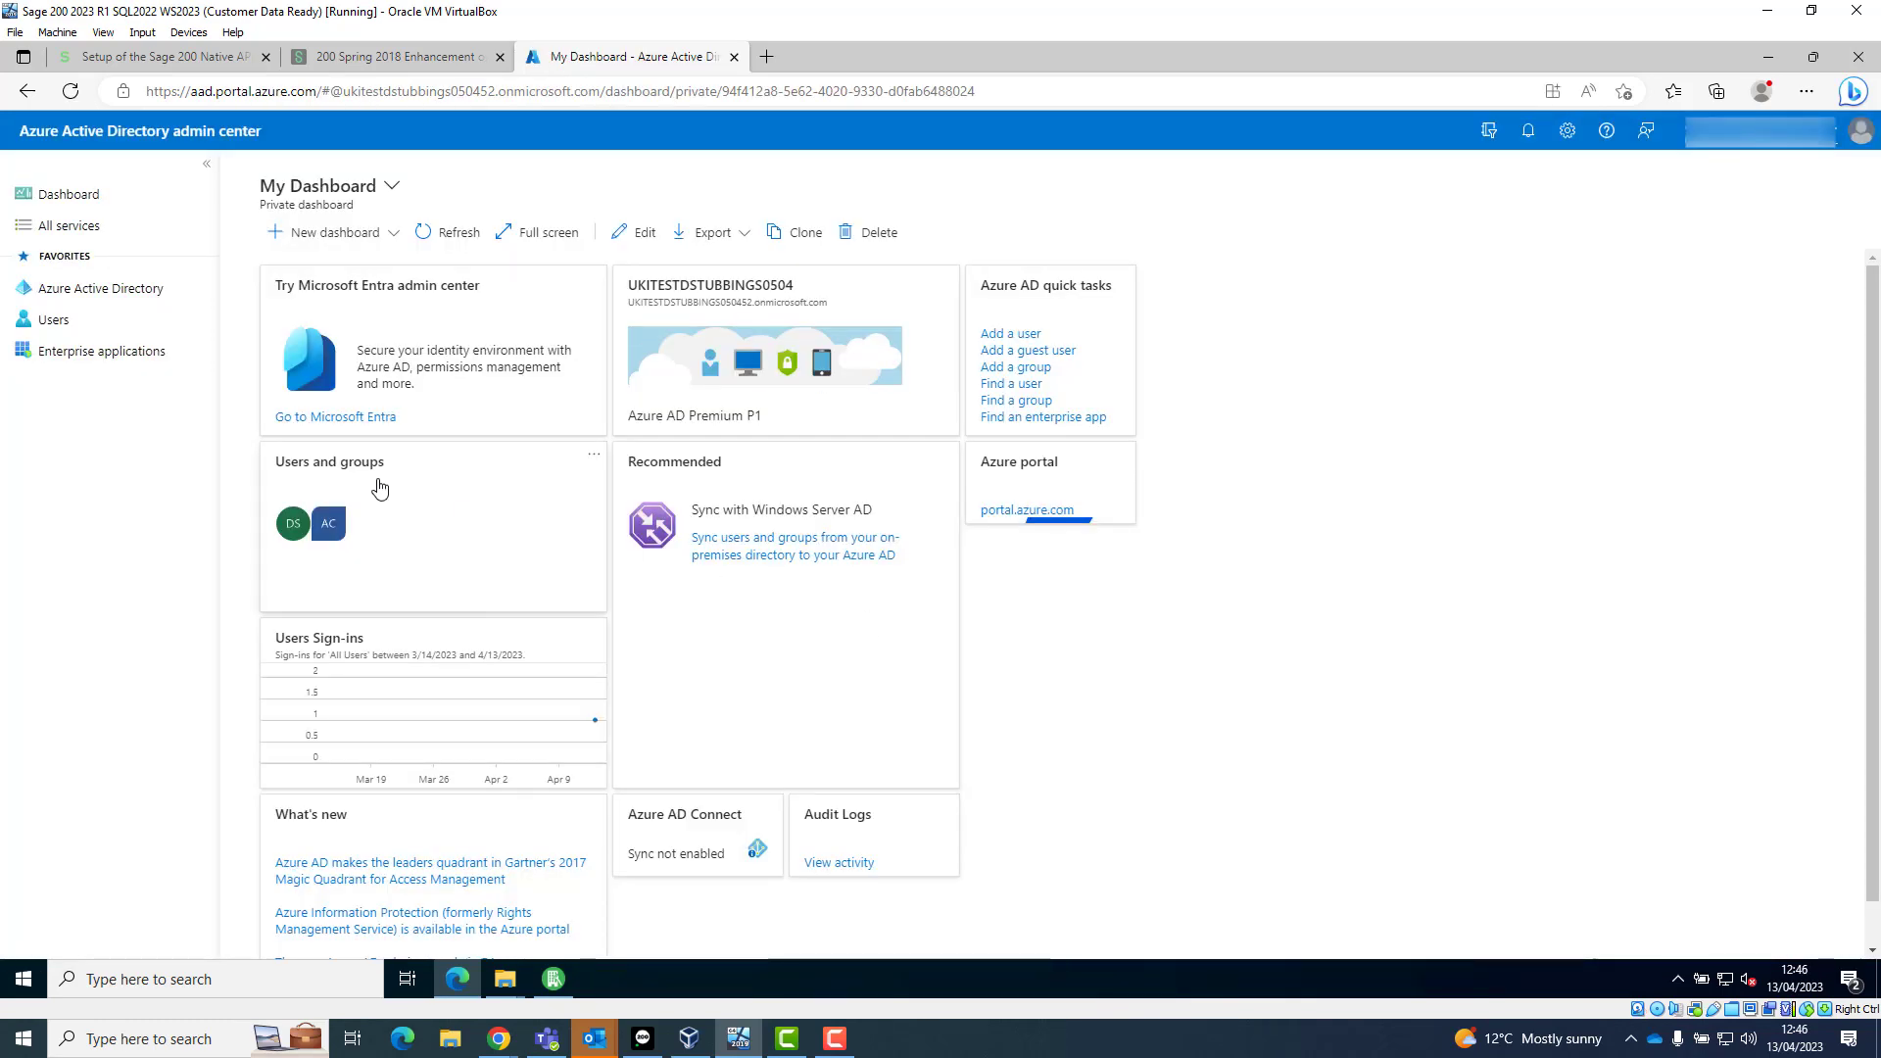
click(76, 355)
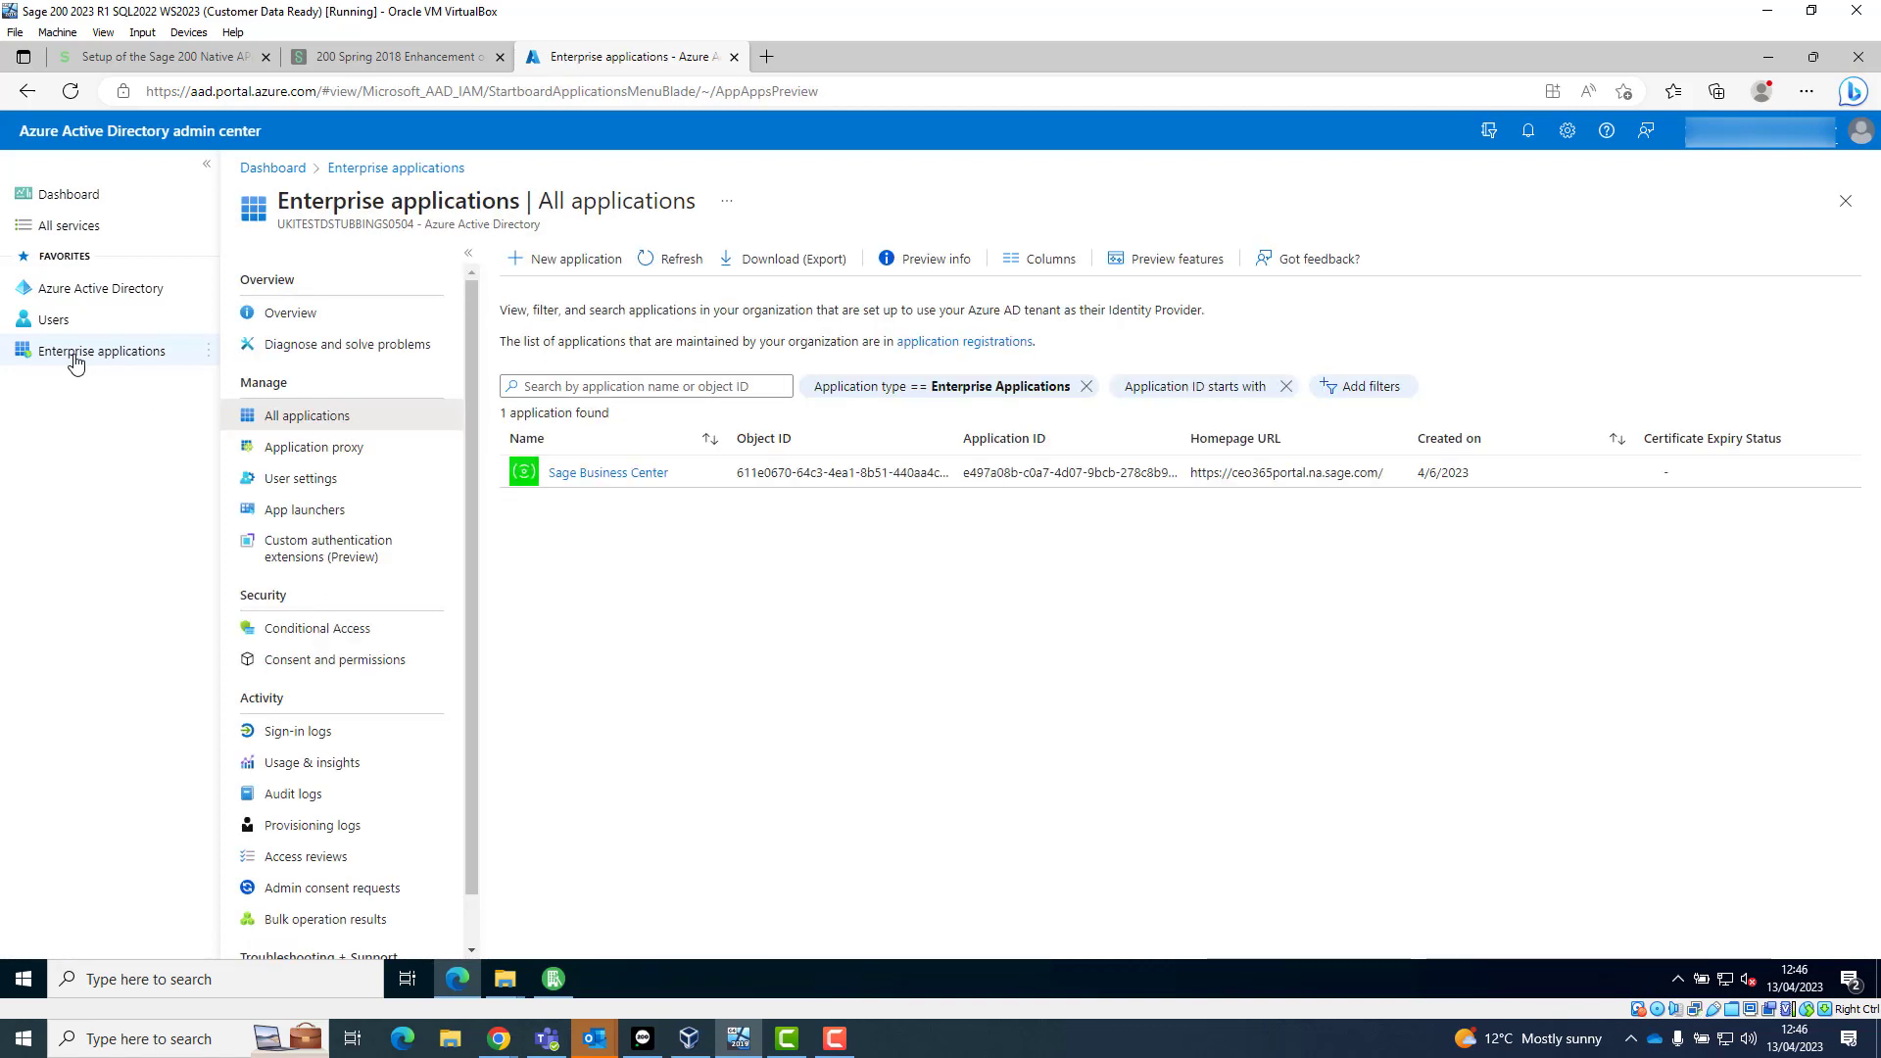
- Start a new on-premises application named Sage200NativeAPI with the Native API internal URL from the installer
click(579, 265)
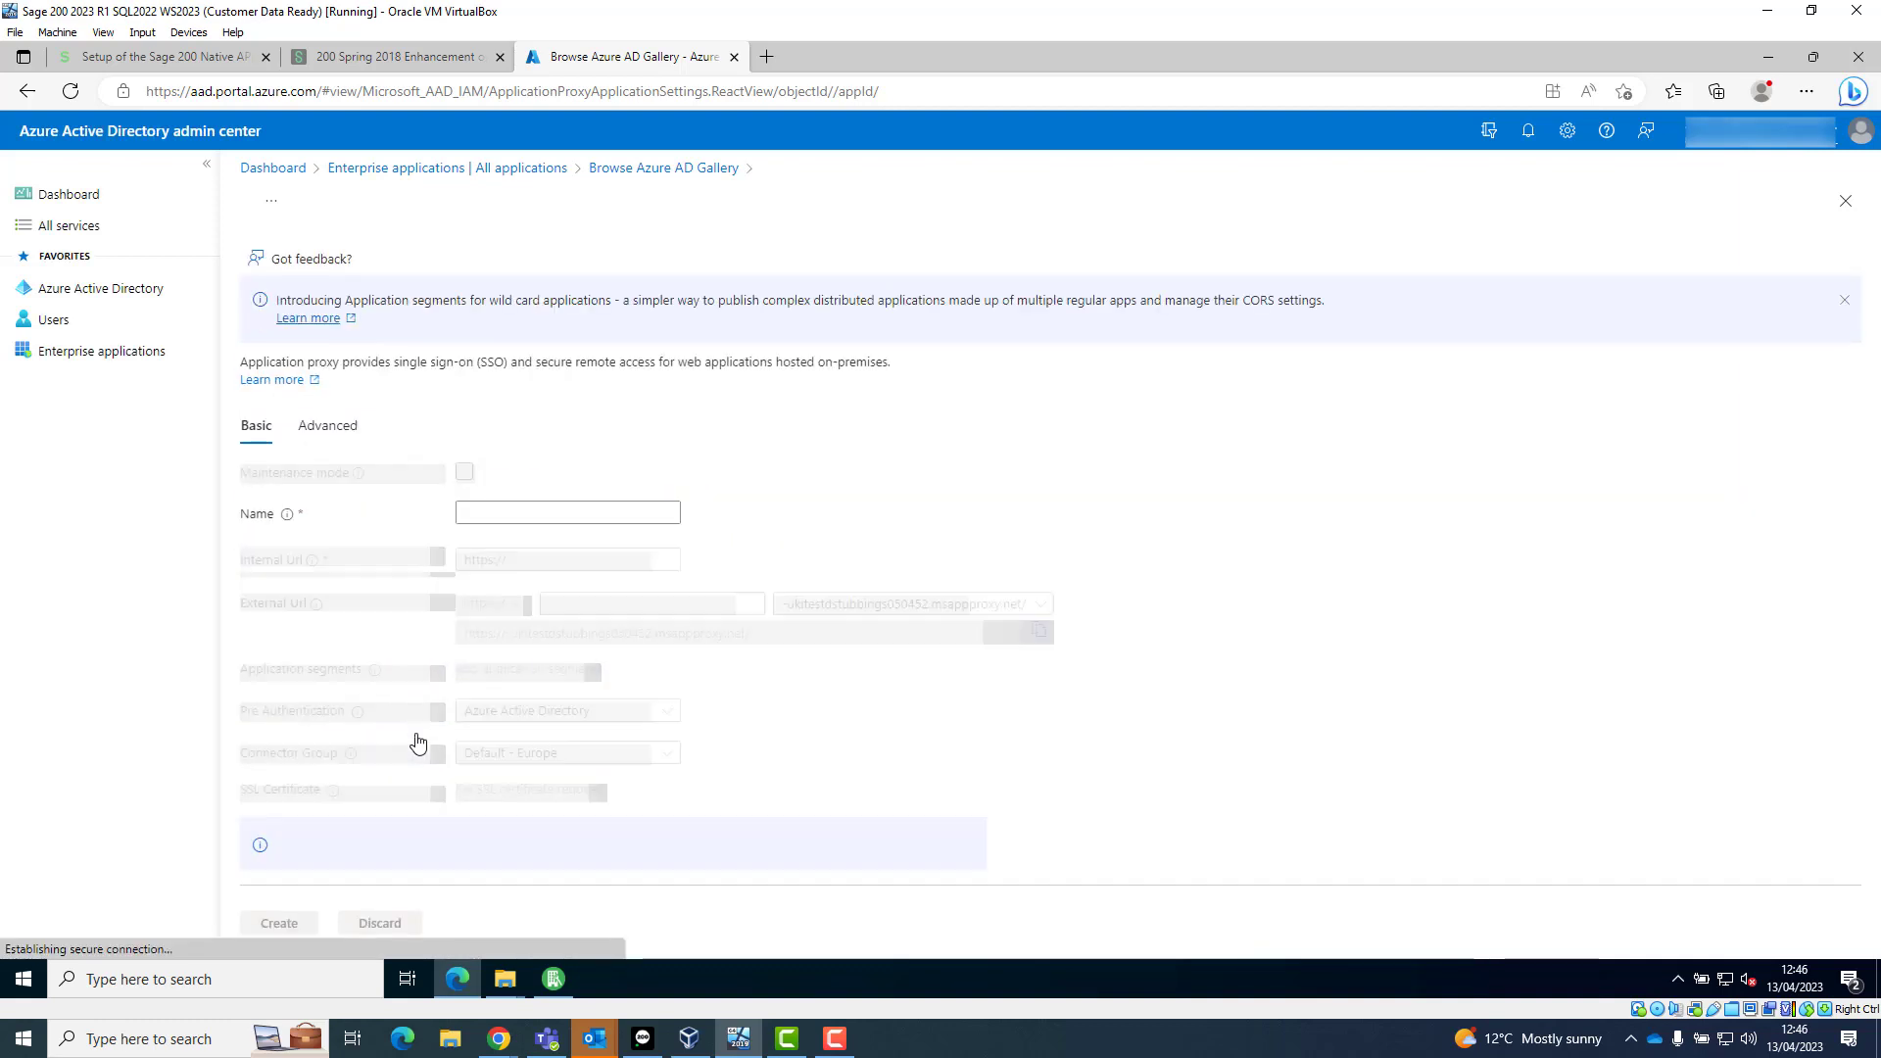
click(523, 510)
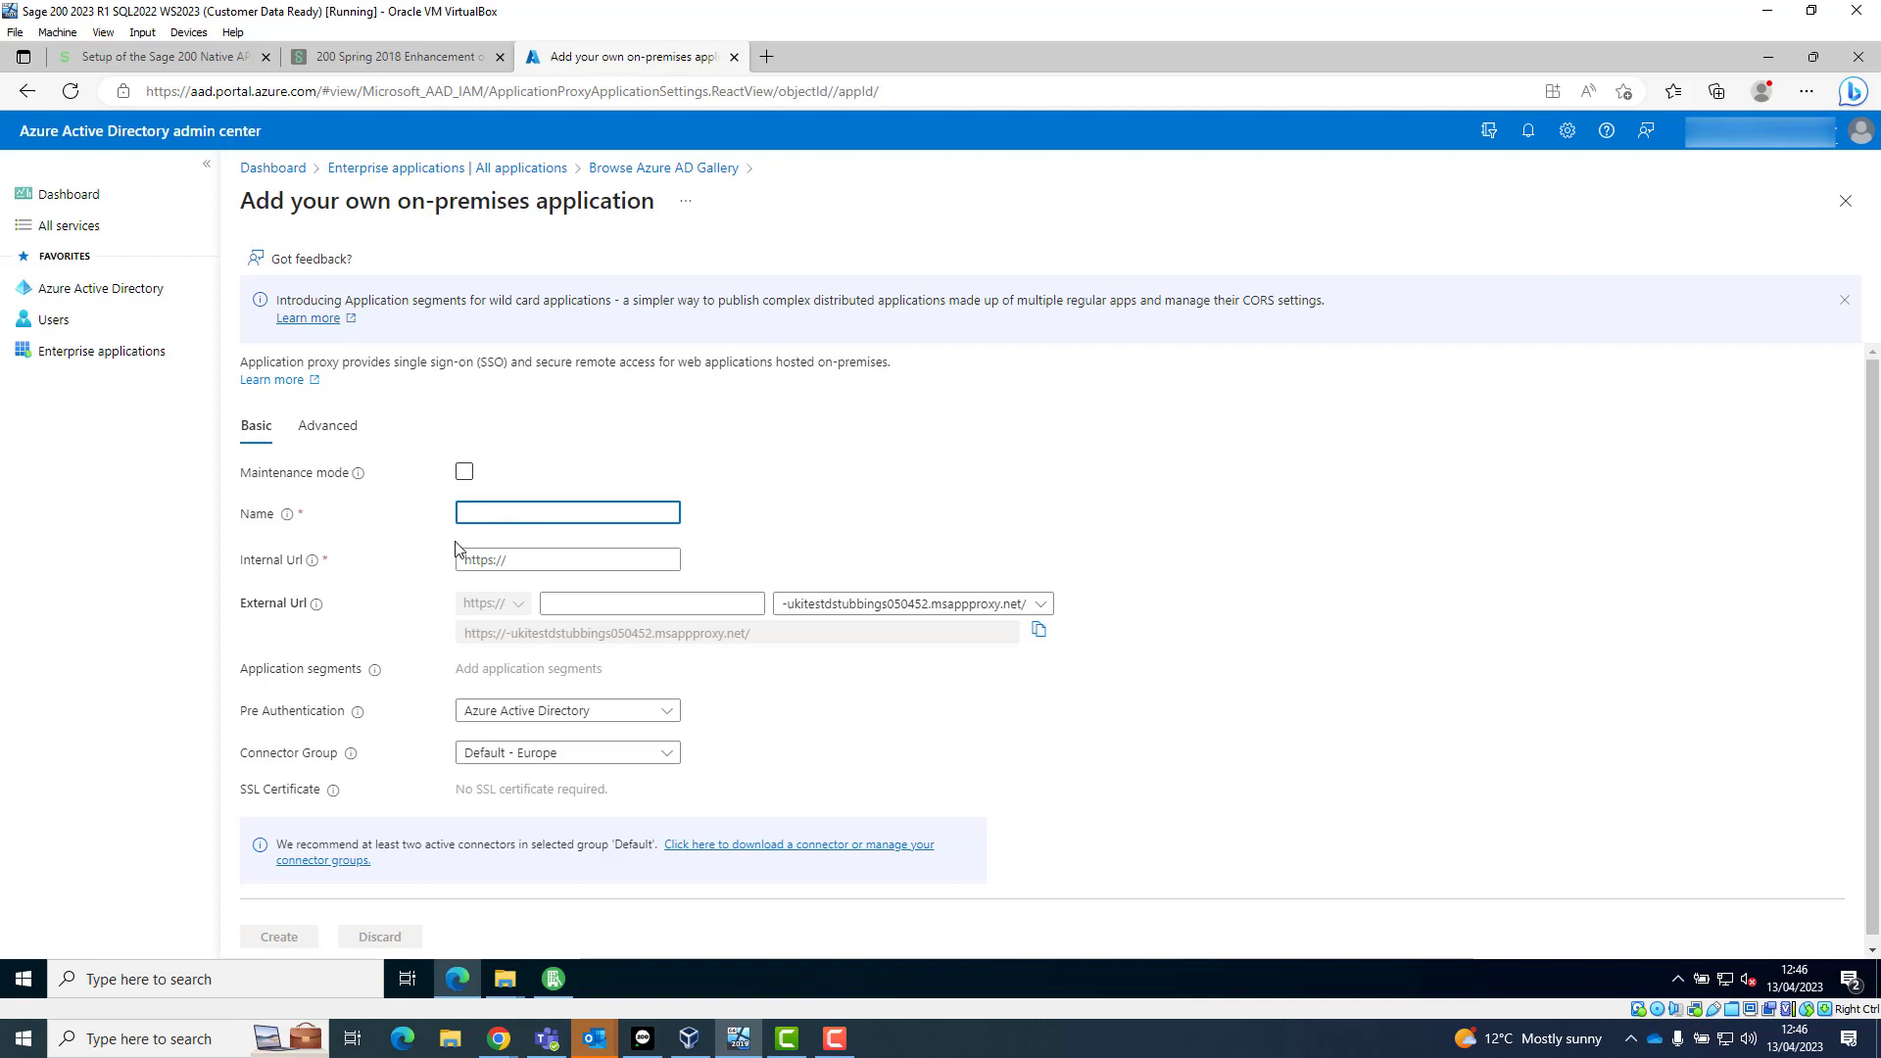
text(Sage200NativeAPI)
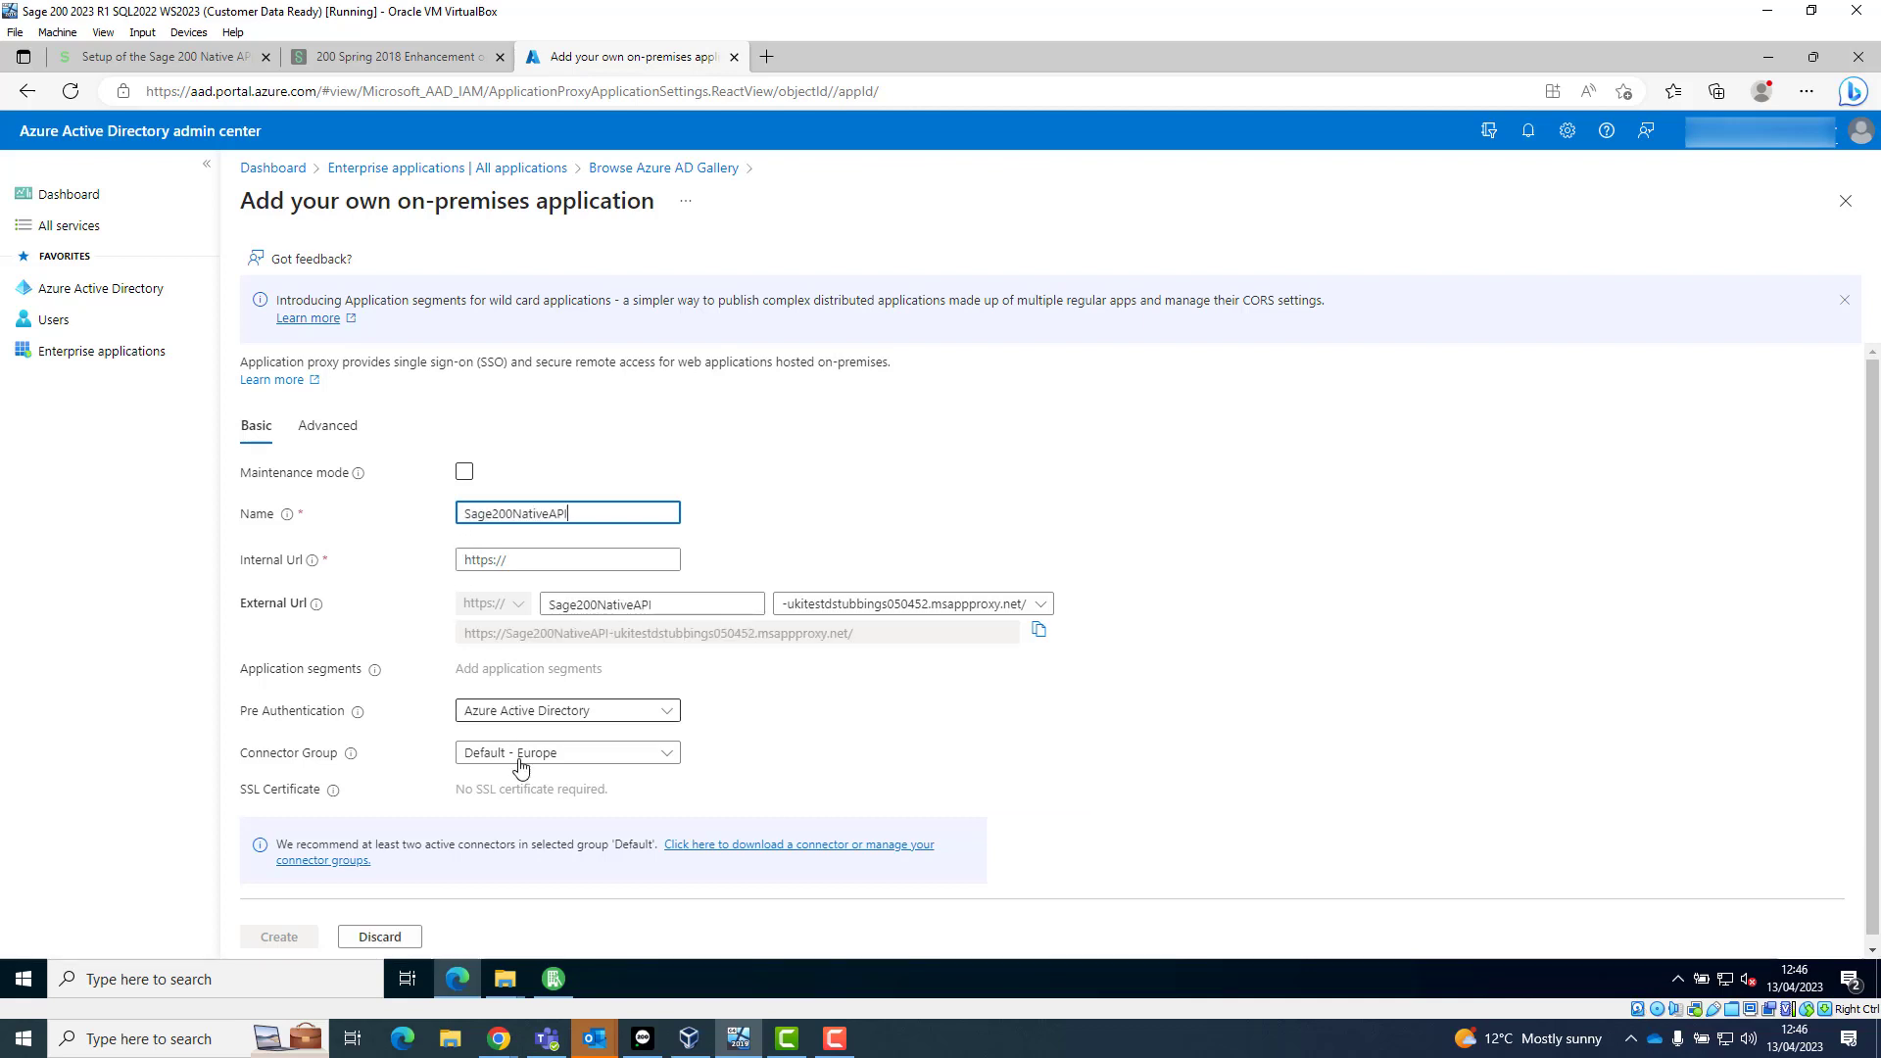
mouse_move(549, 982)
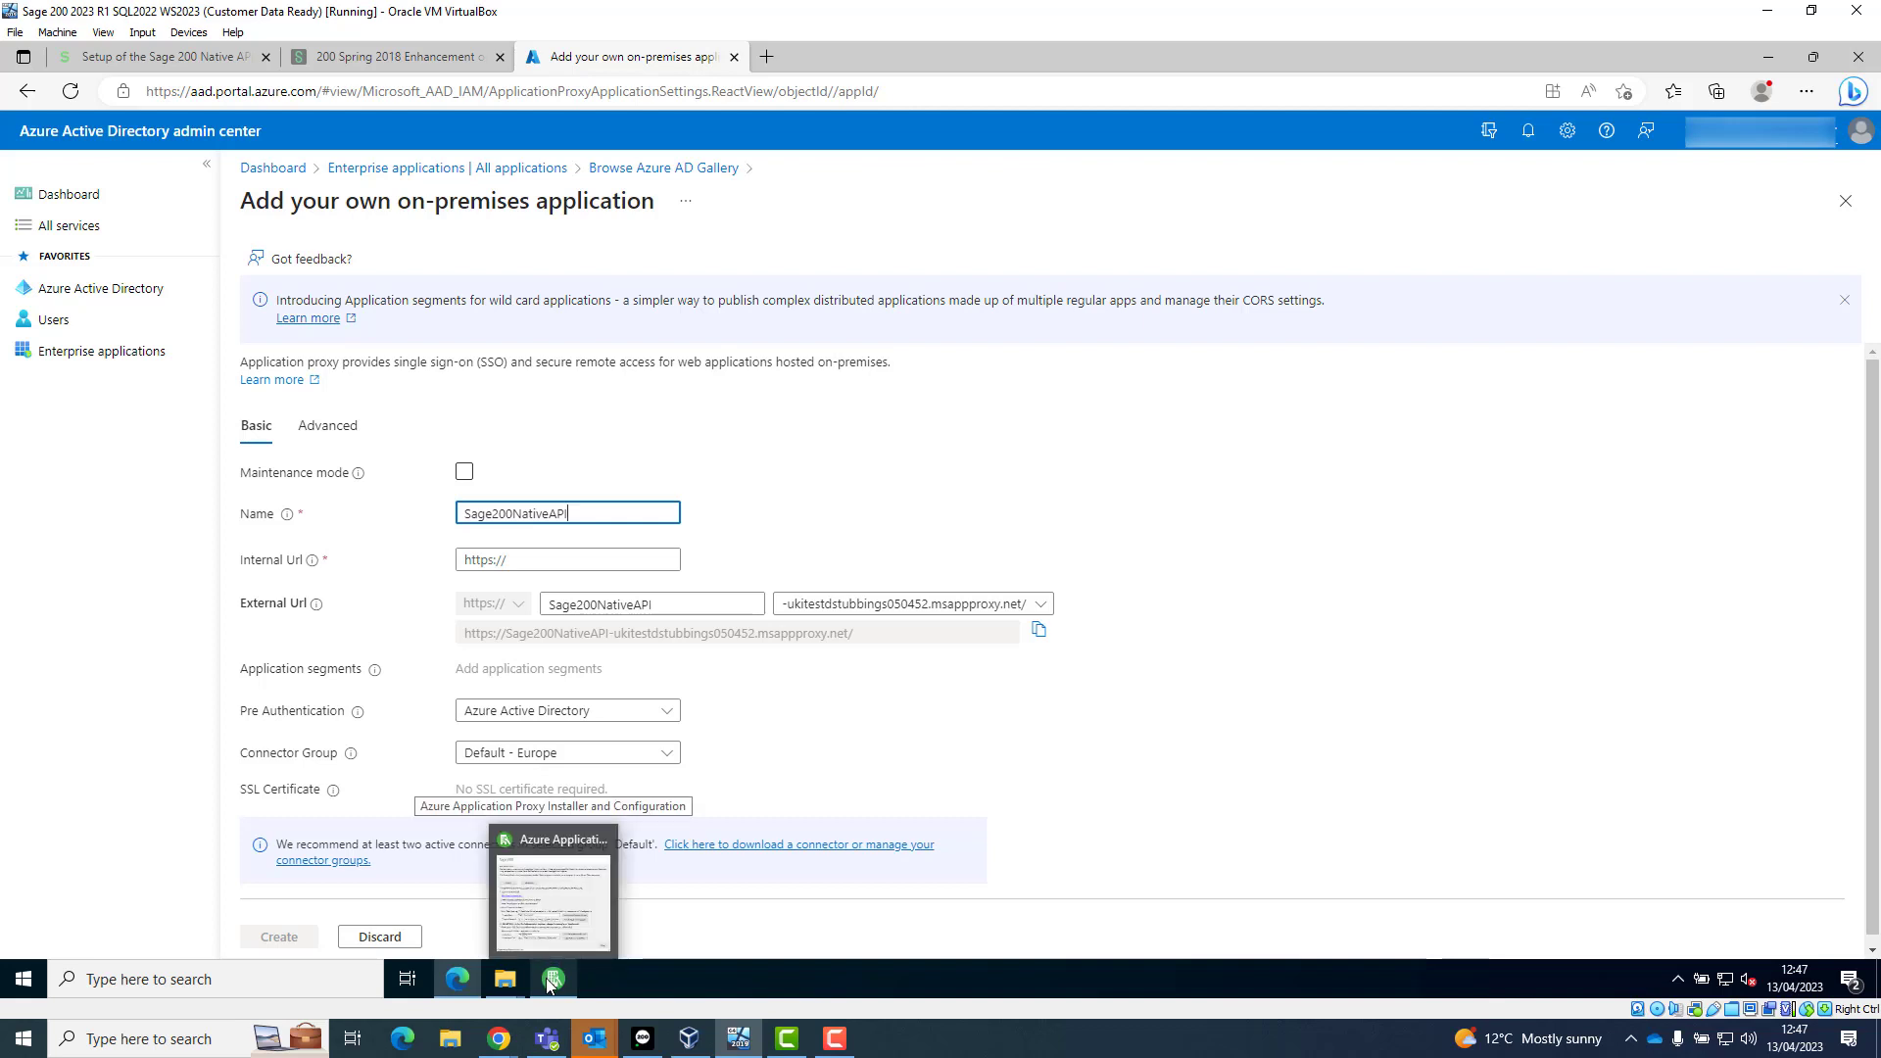
click(500, 825)
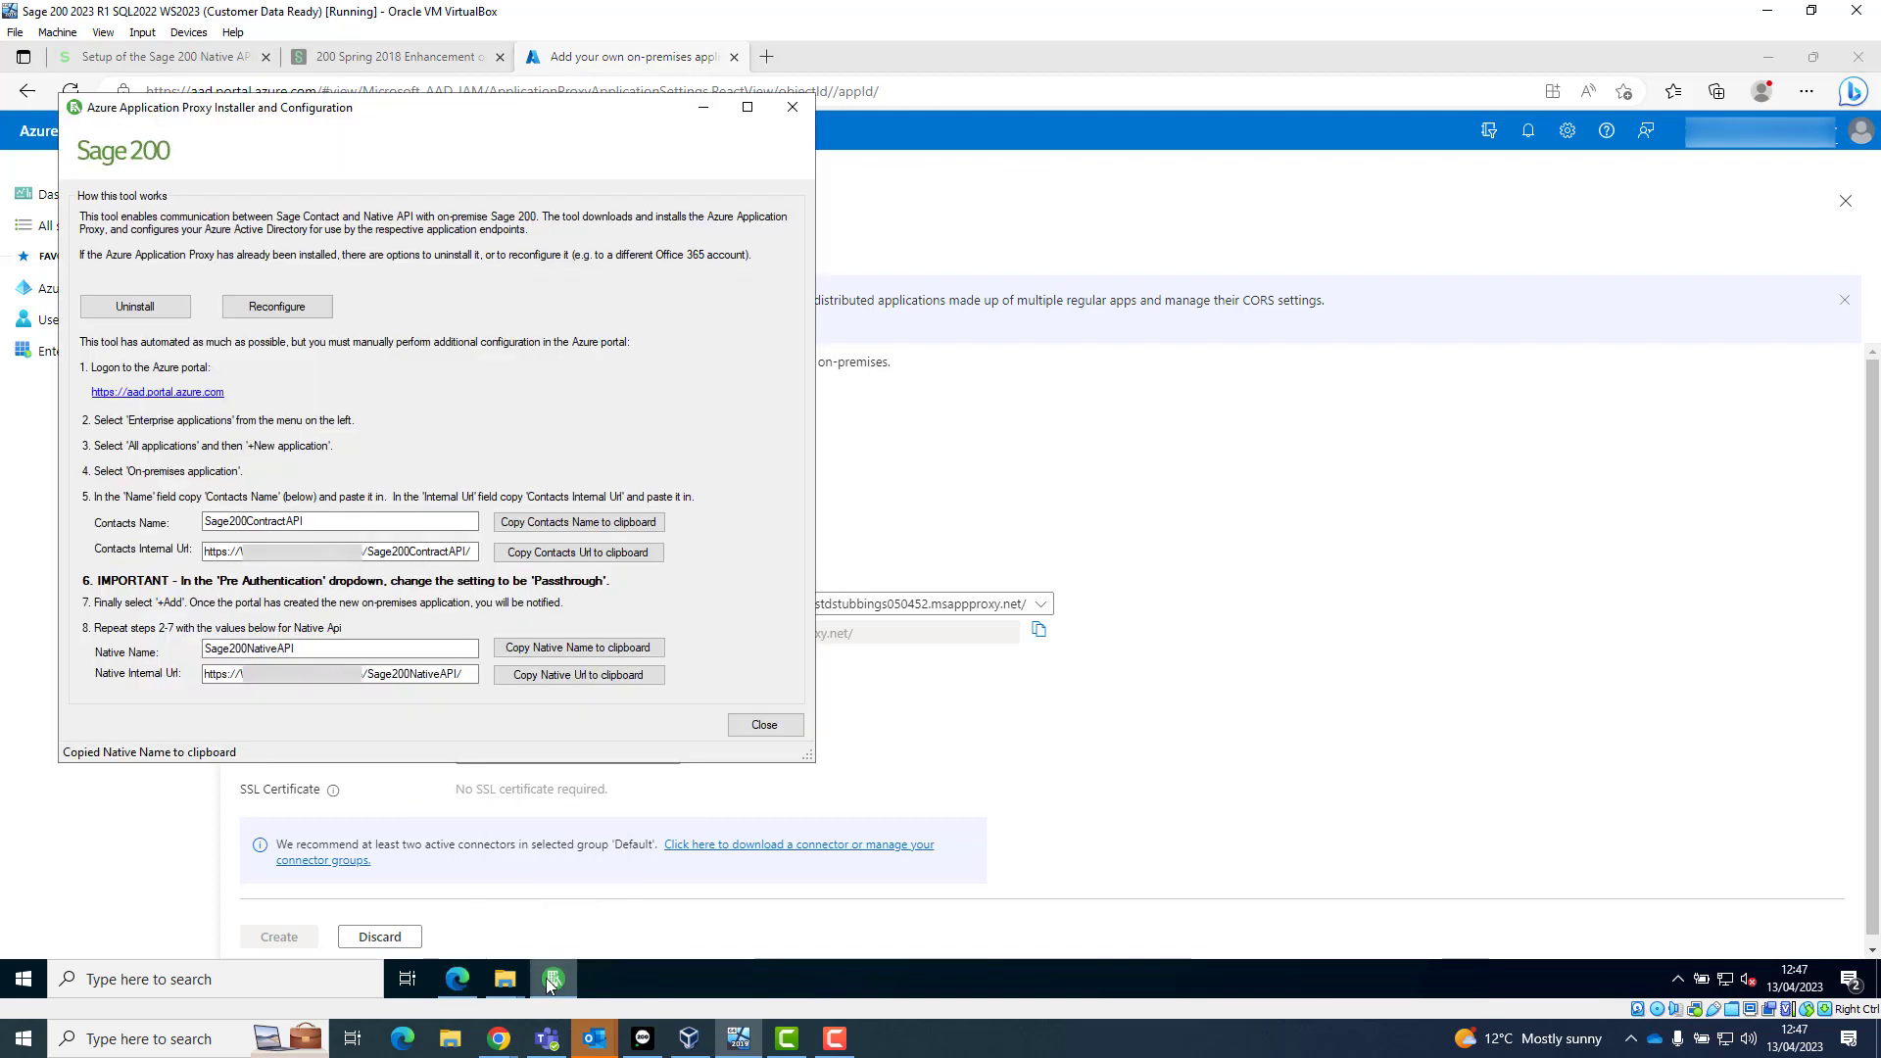
click(558, 677)
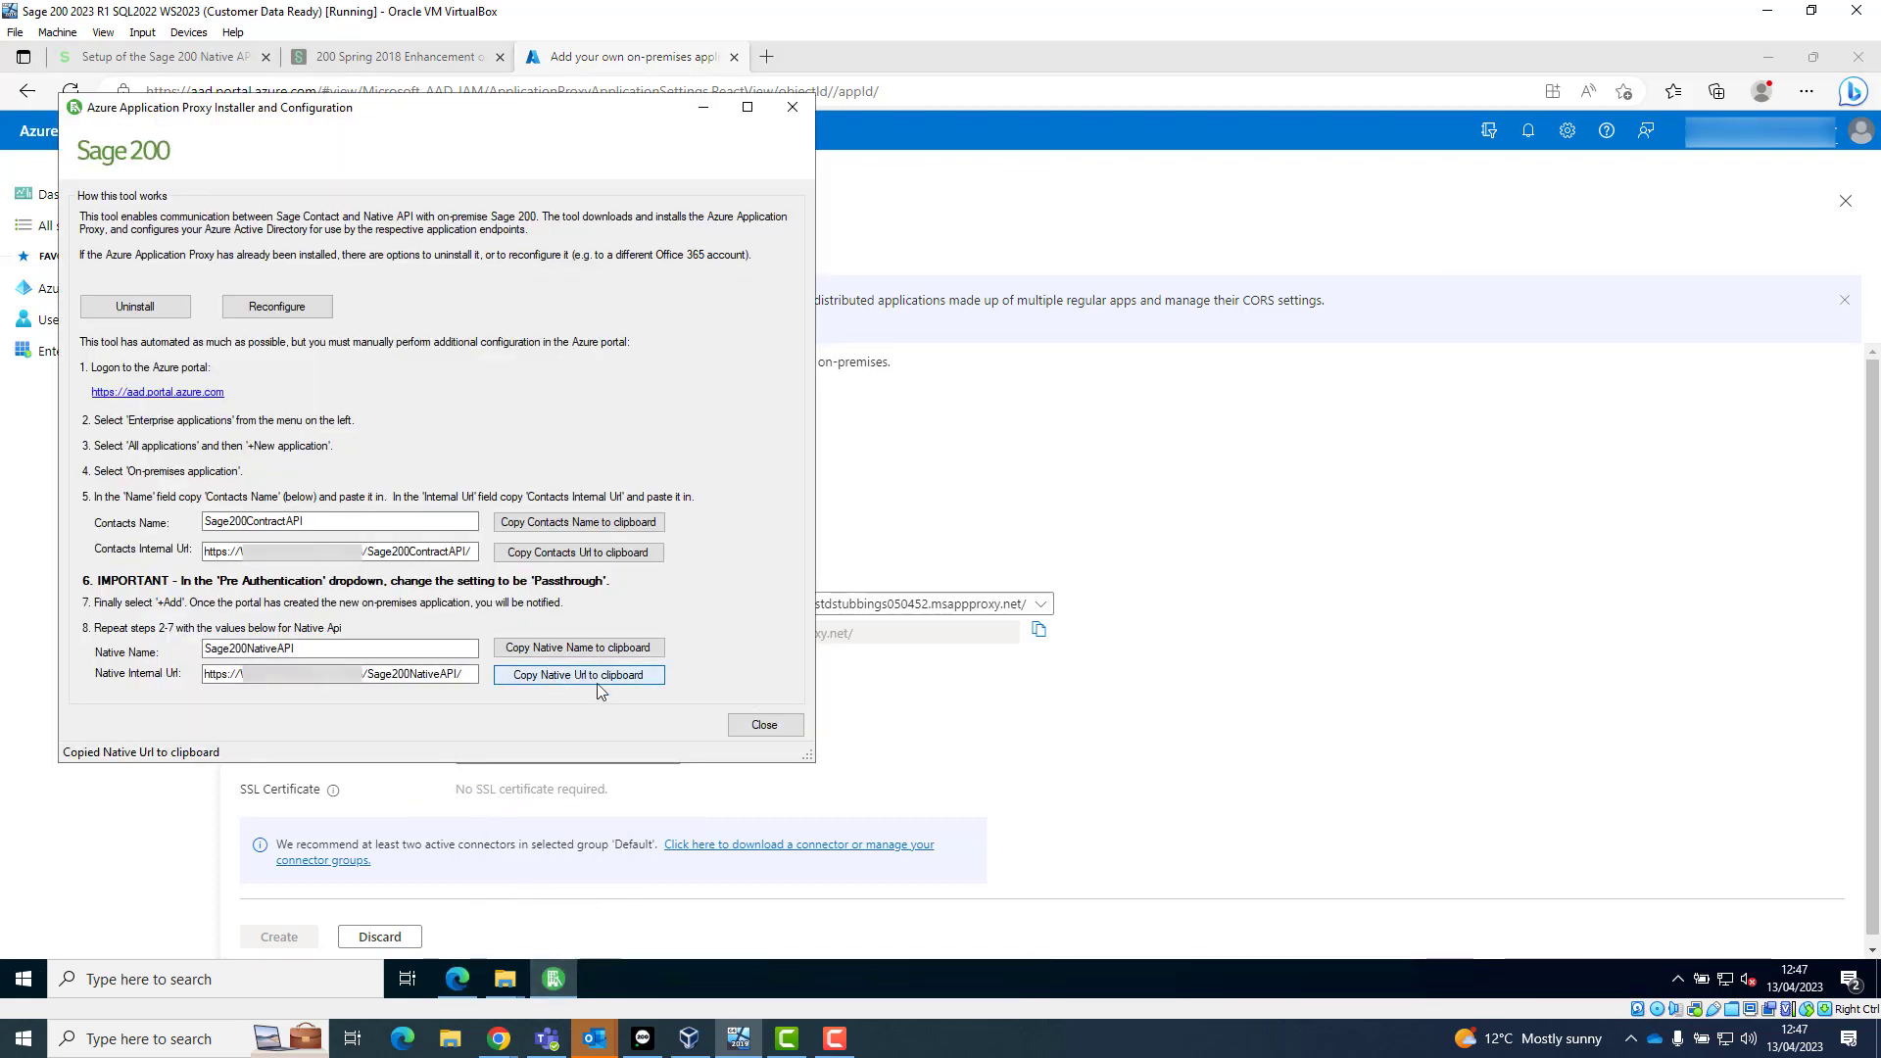
click(904, 535)
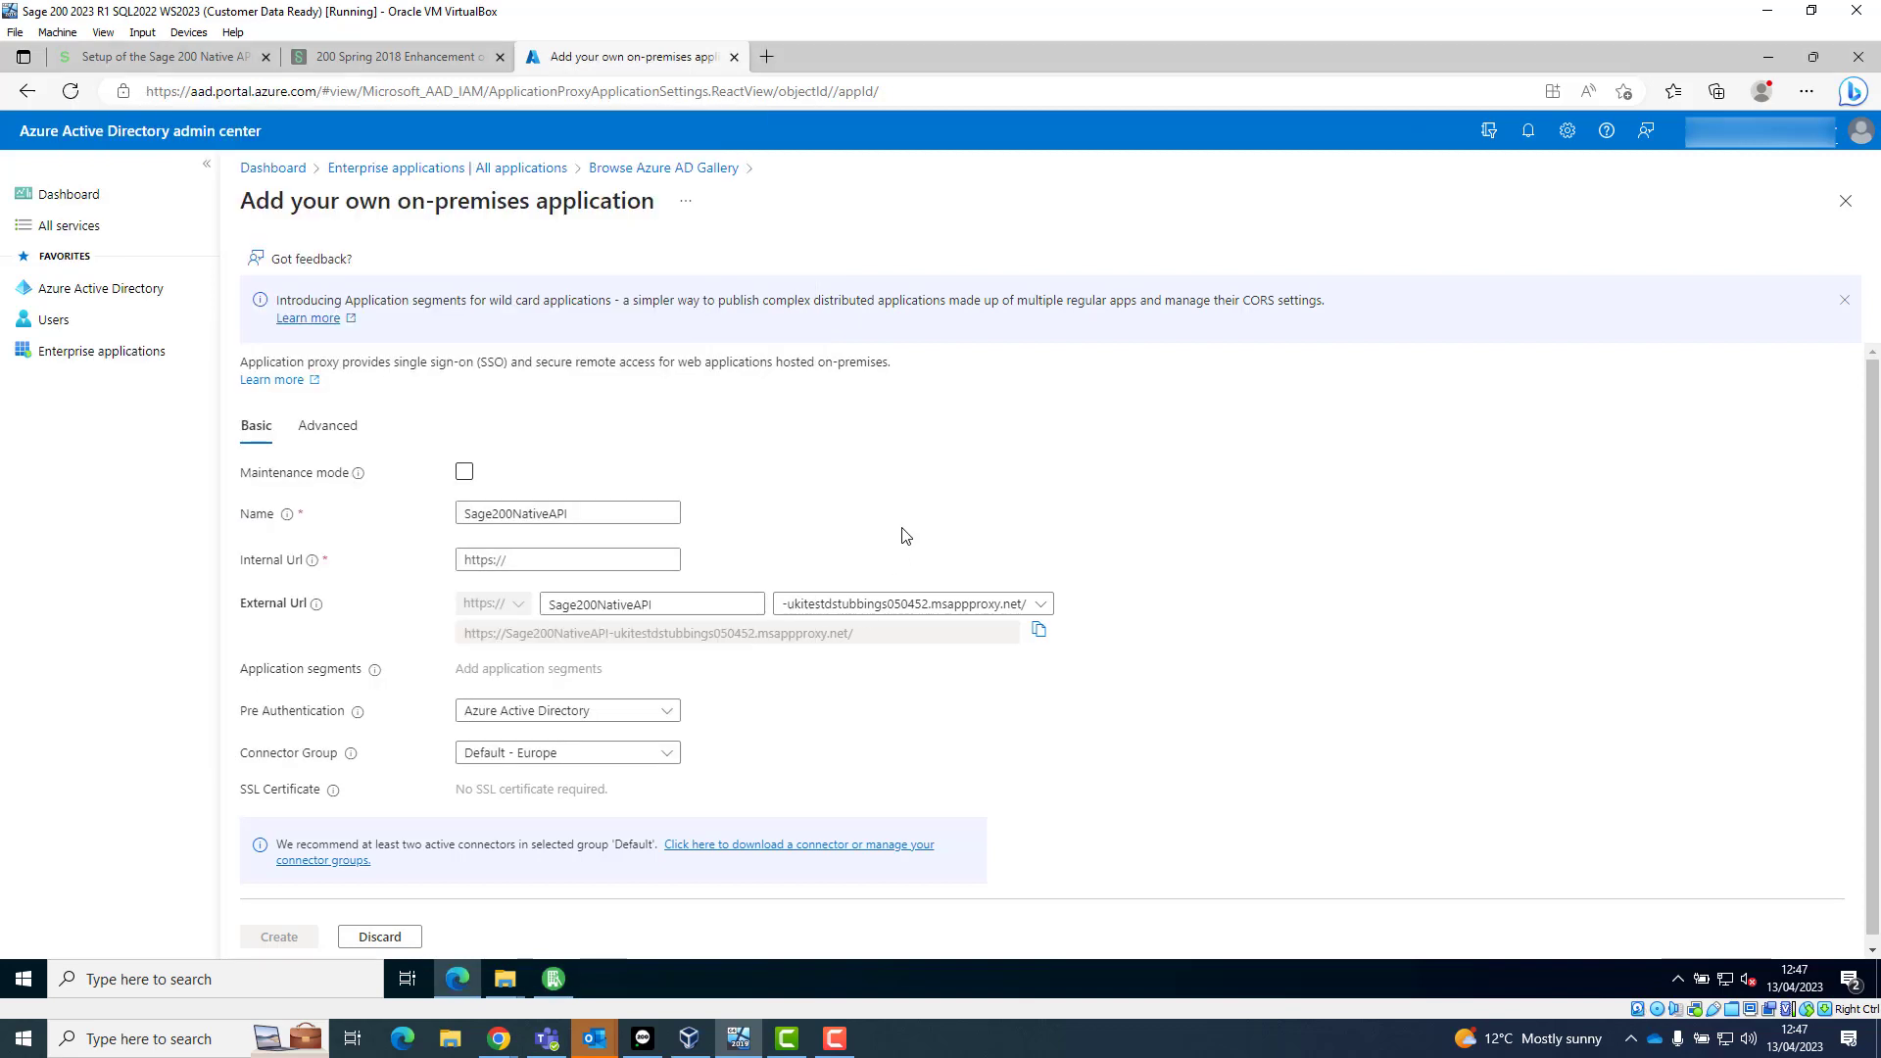
click(580, 563)
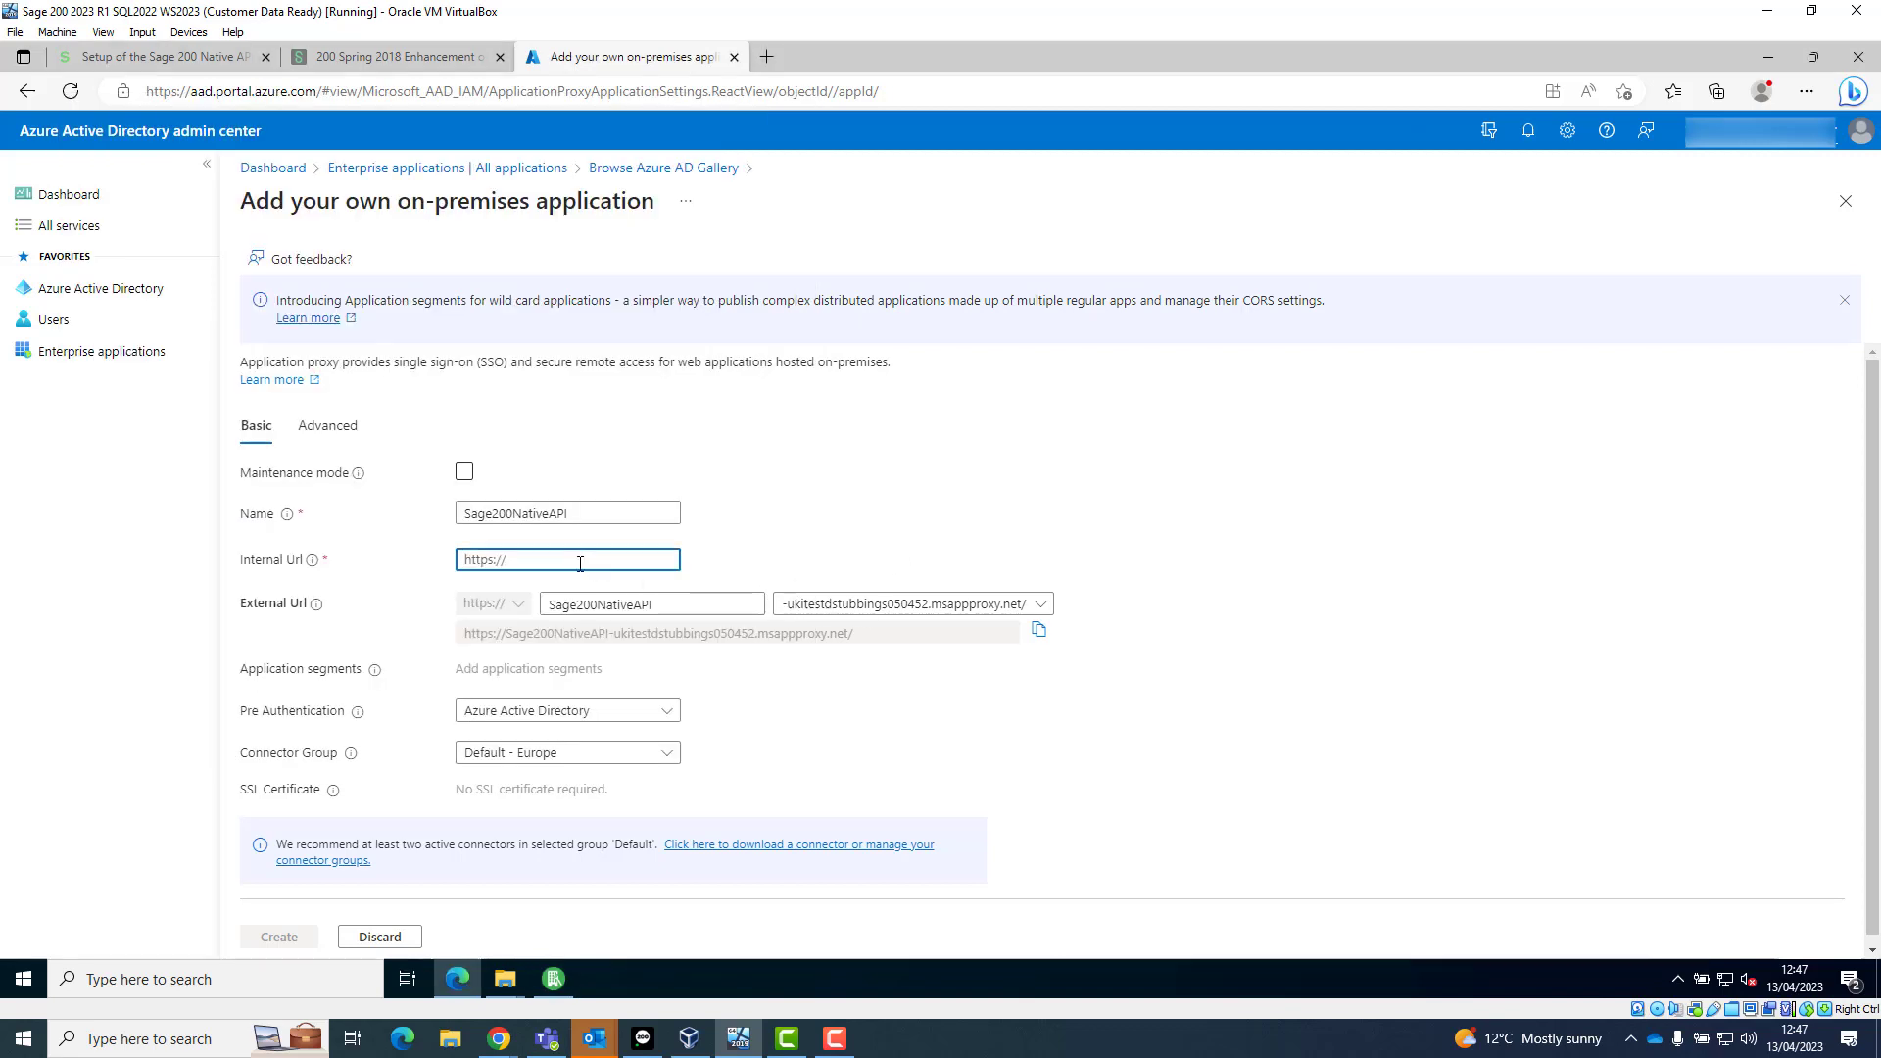
key(ctrl+v)
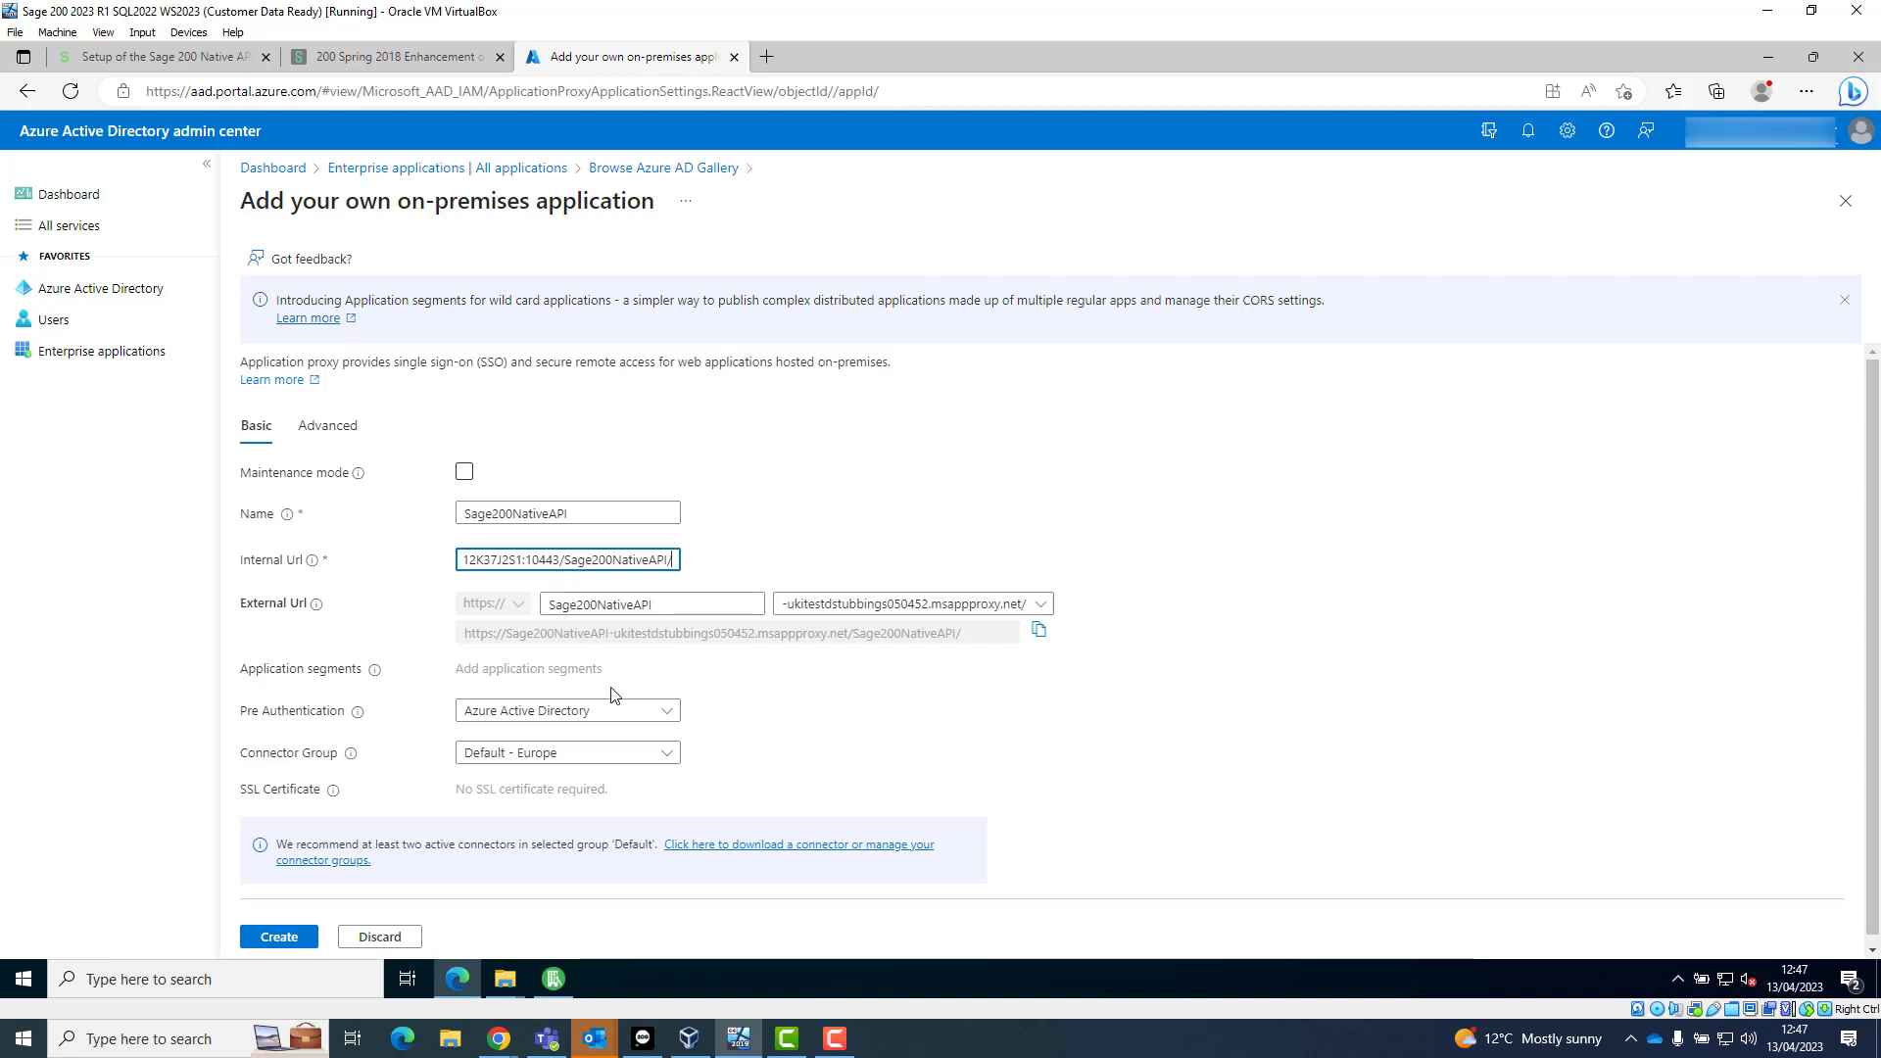
- Set Pre Authentication to Passthrough and create the application
click(663, 722)
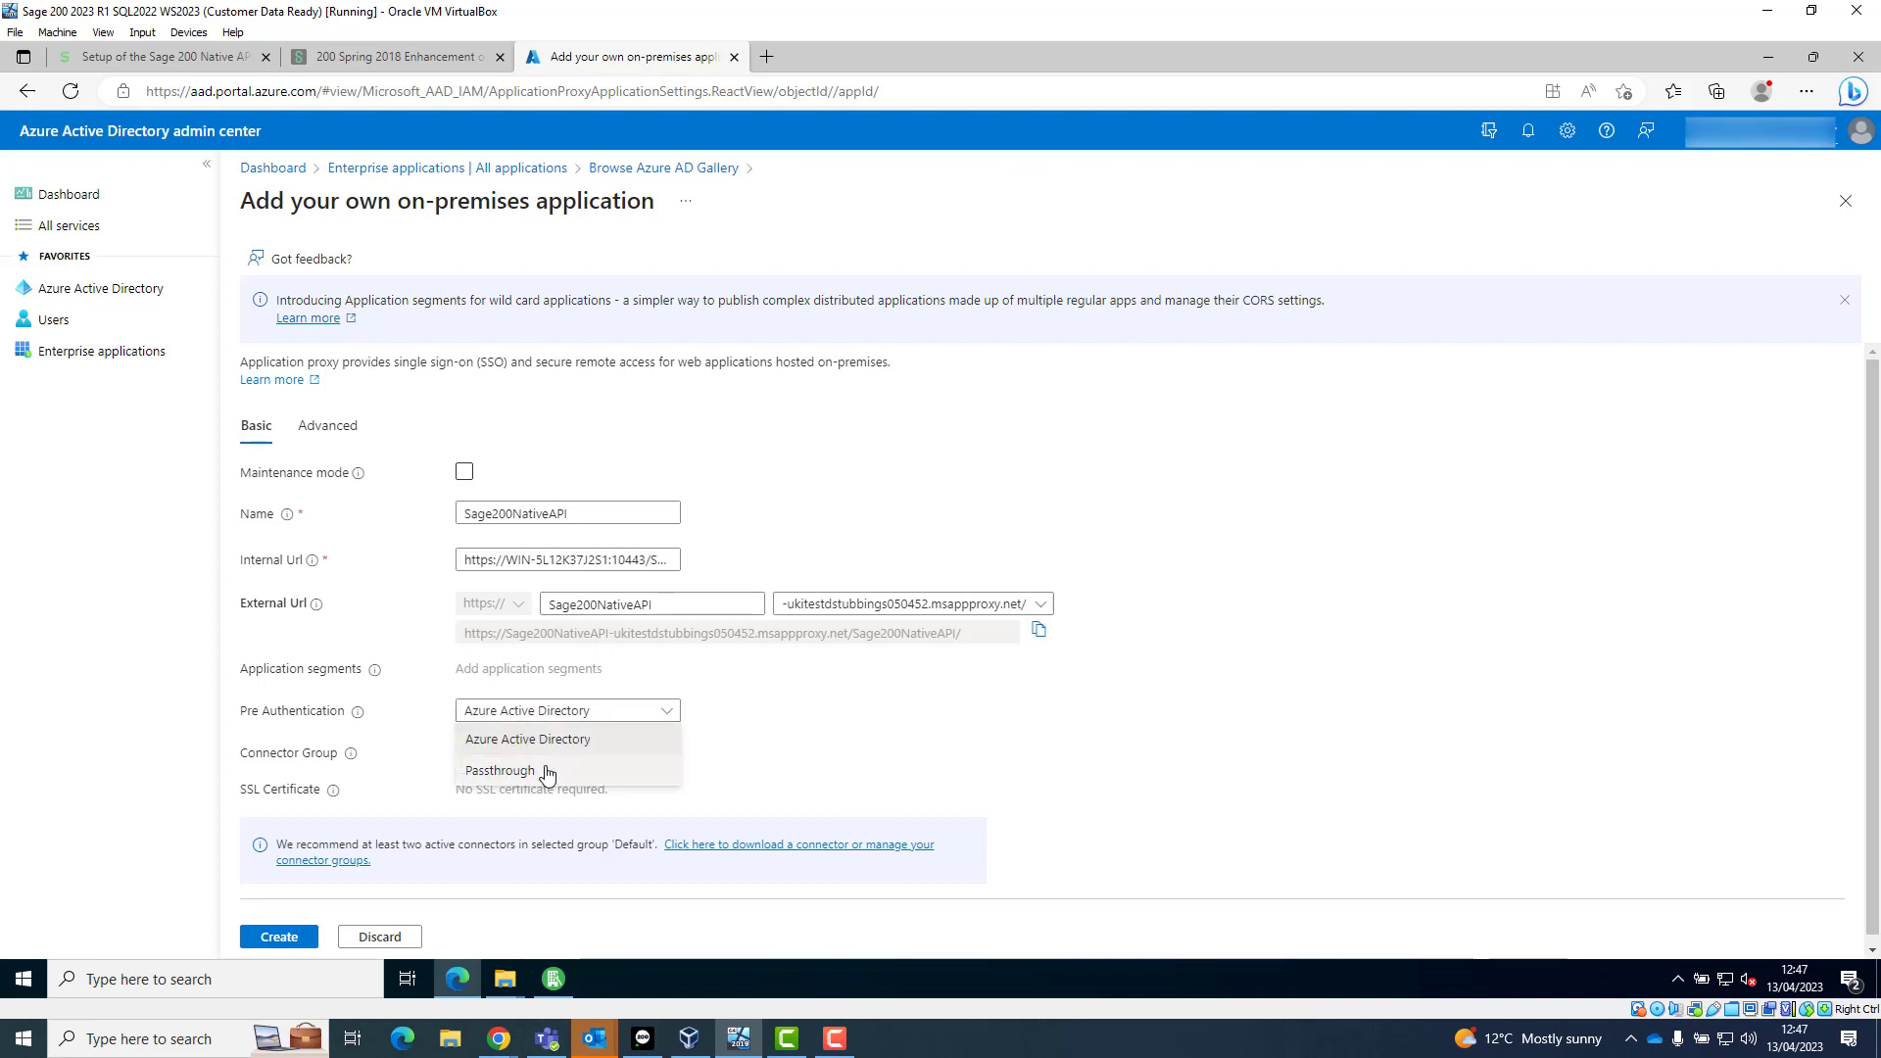
click(546, 772)
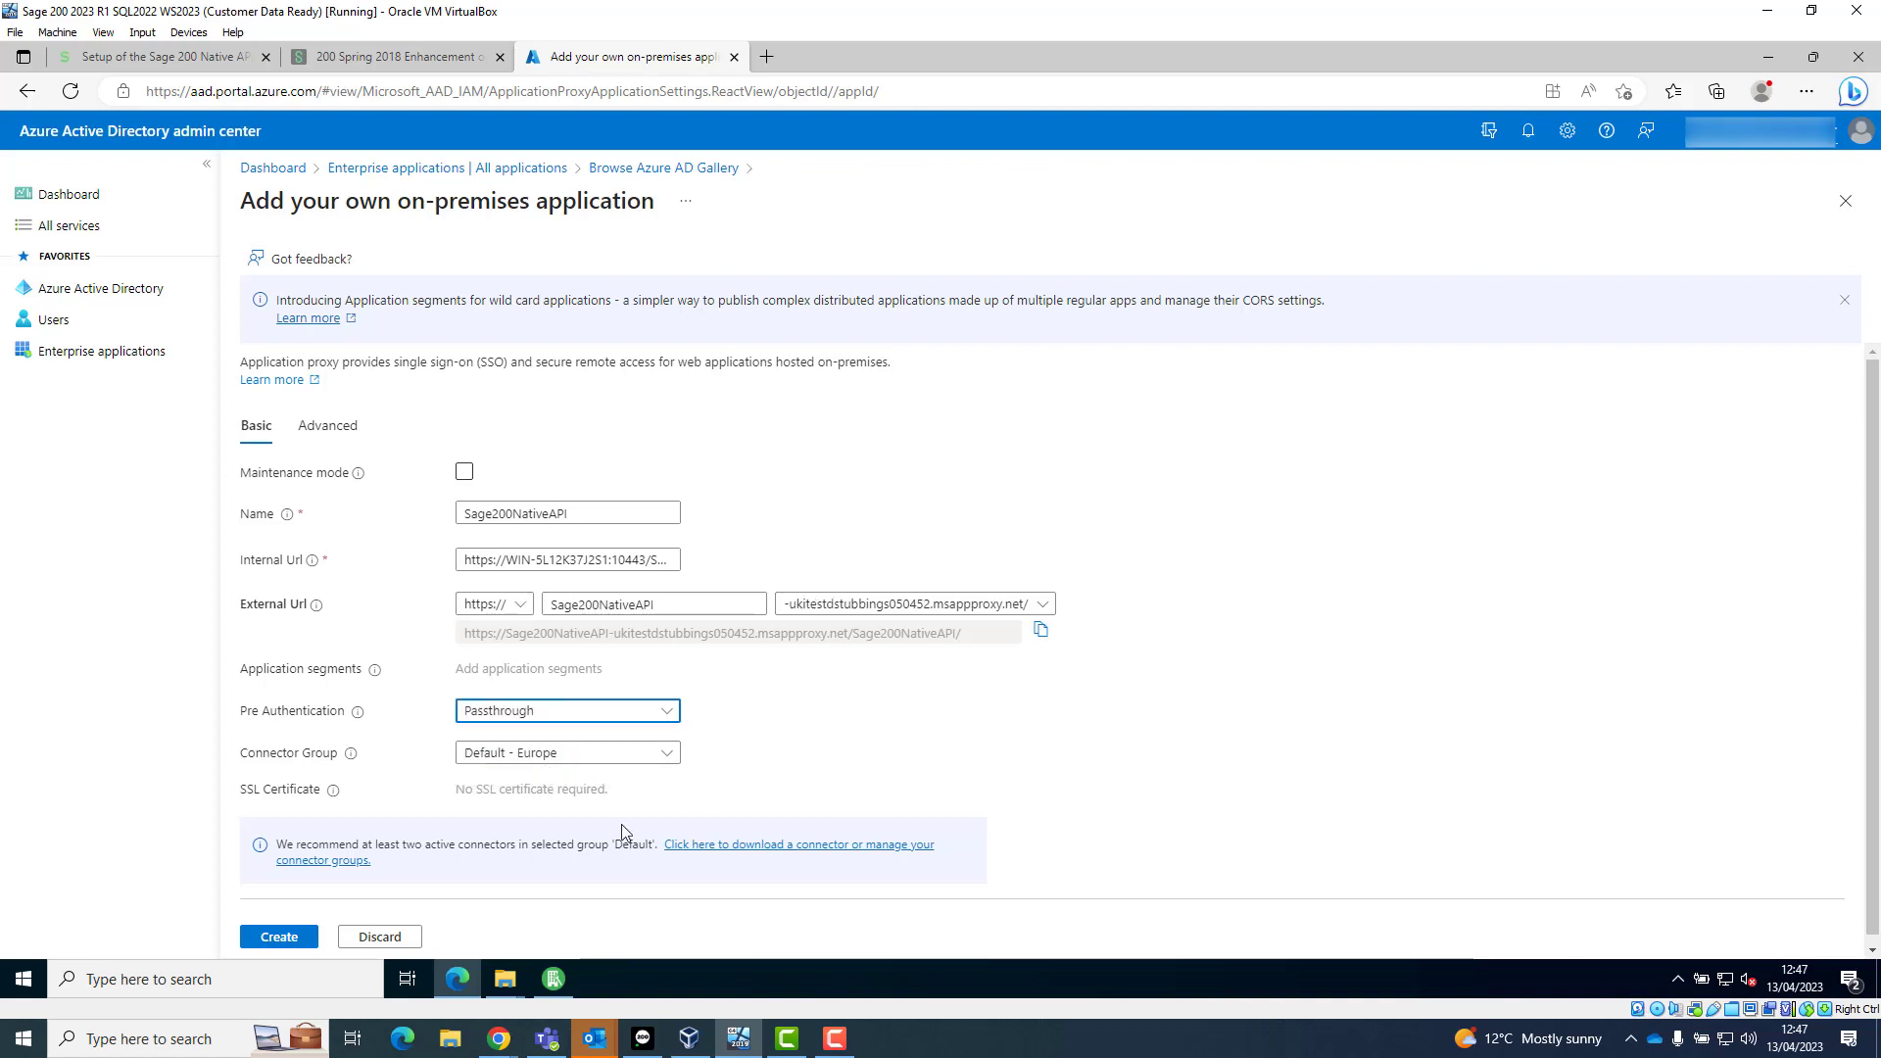
click(282, 942)
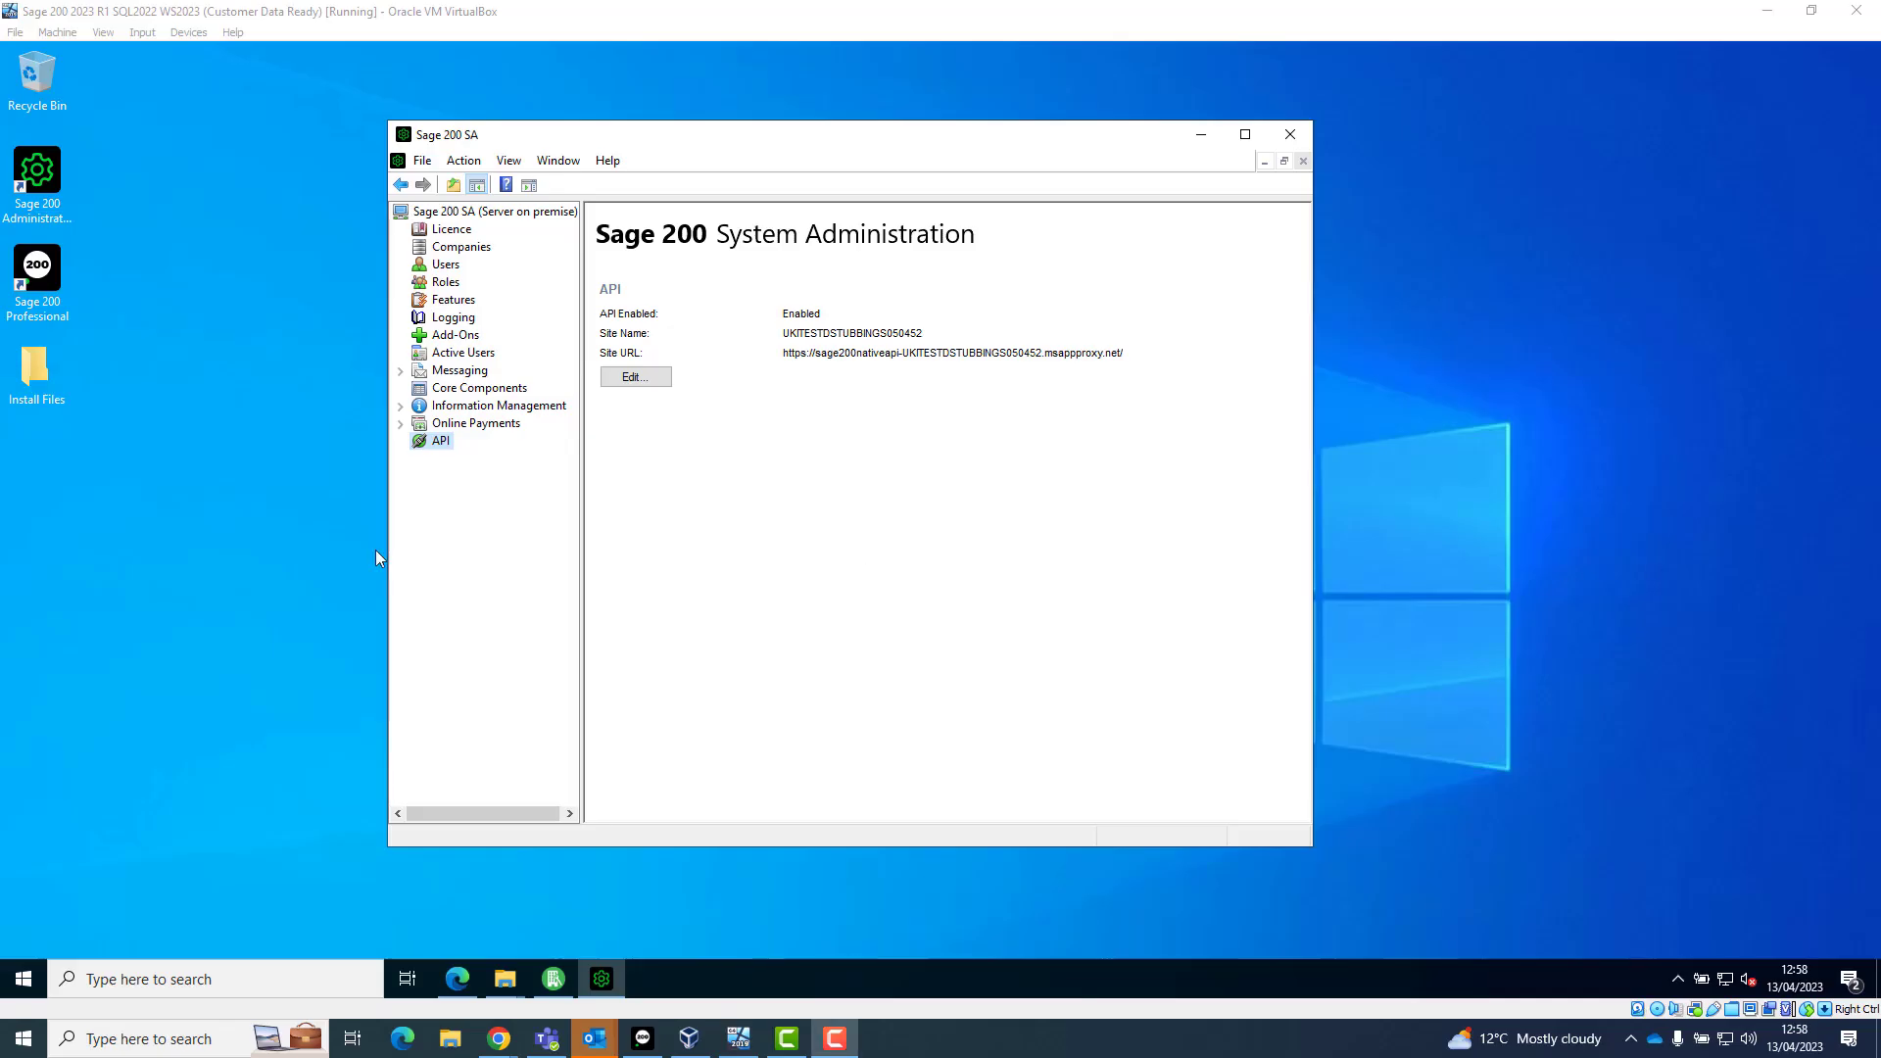
- On the Administrator's API tab, tick Sage login, enter their Sage username and apply
click(446, 266)
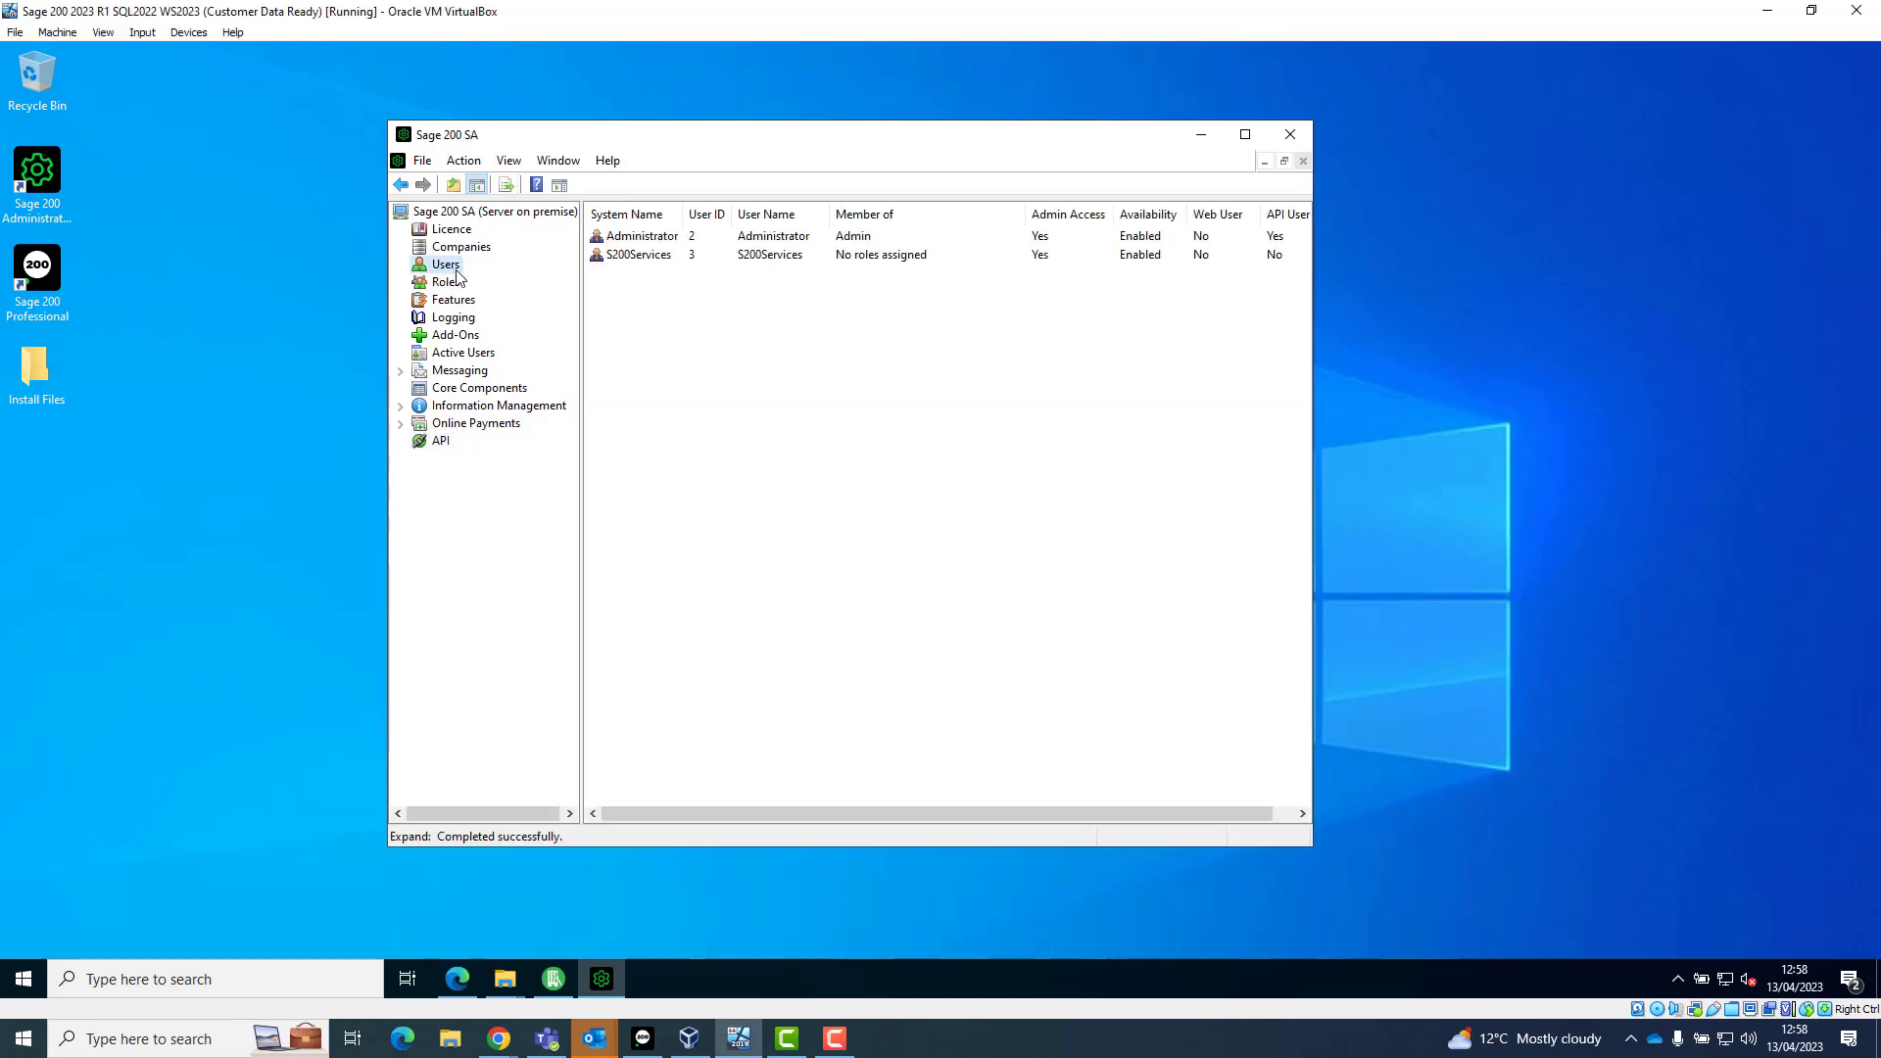
click(666, 241)
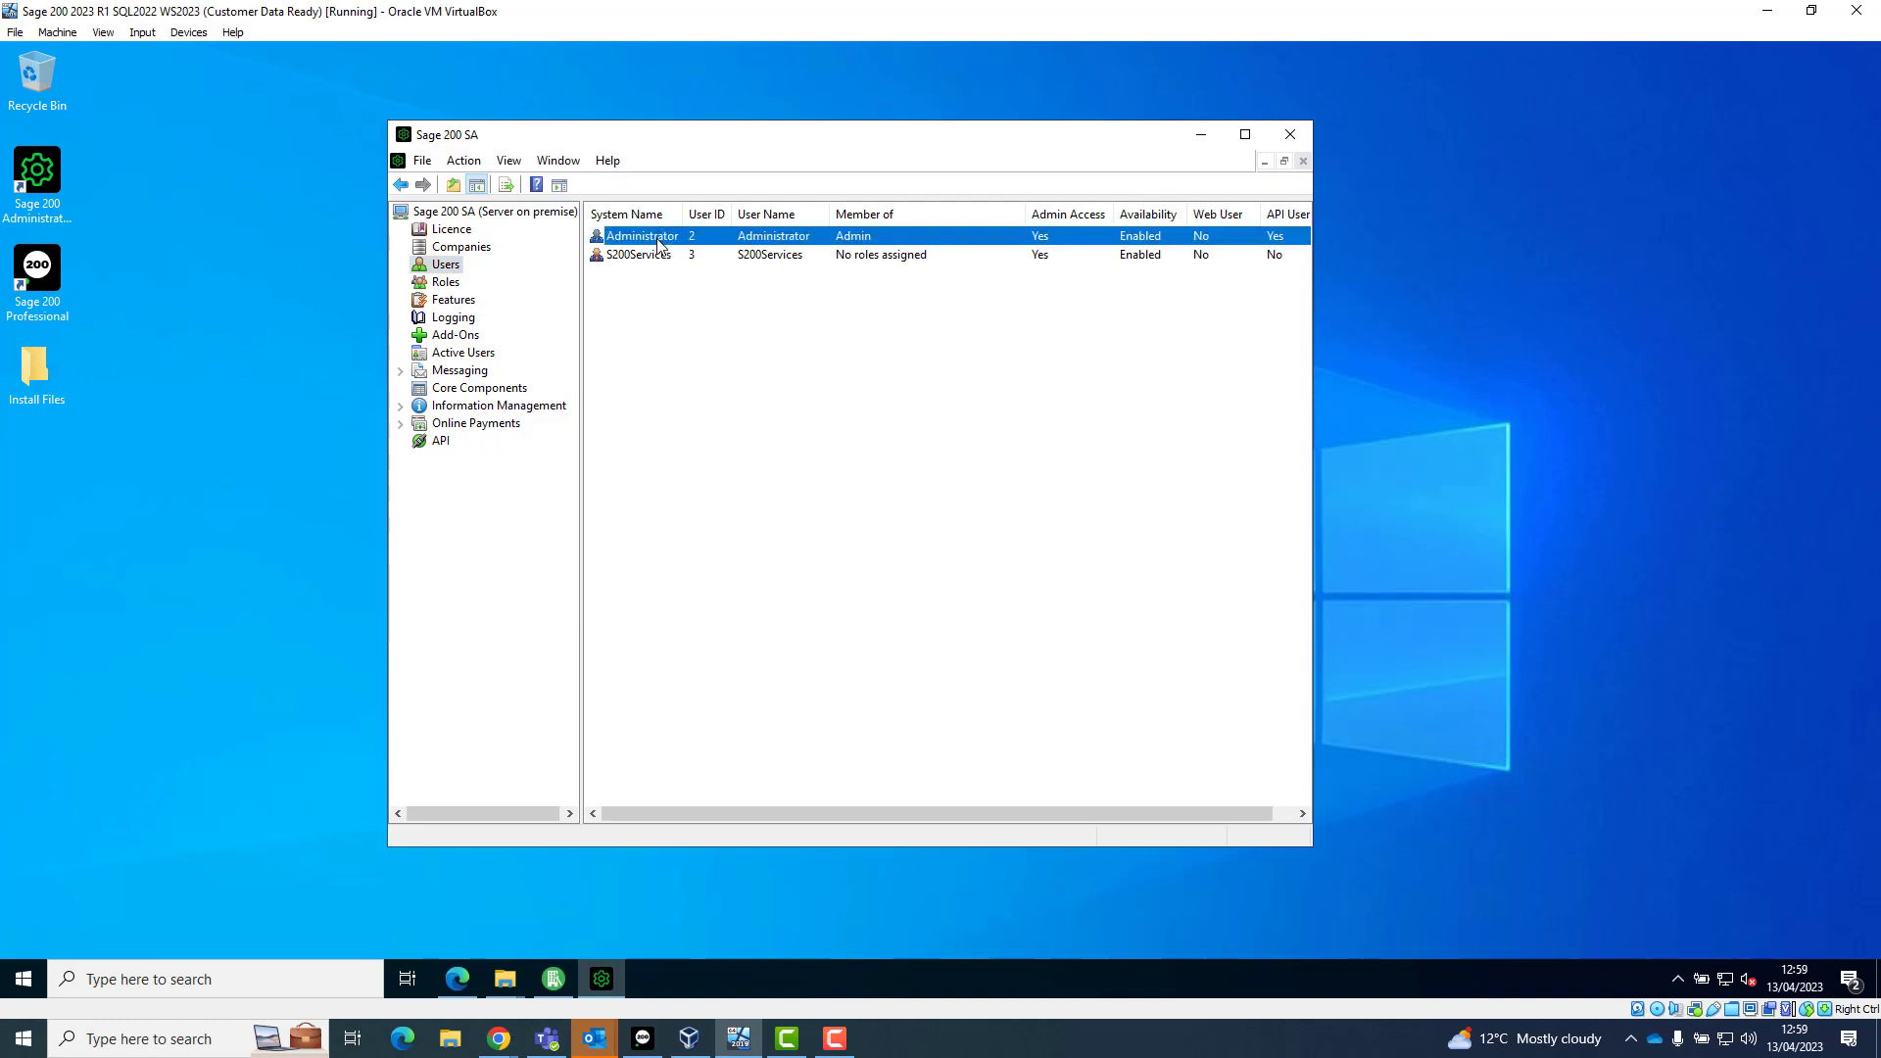
right_click(659, 241)
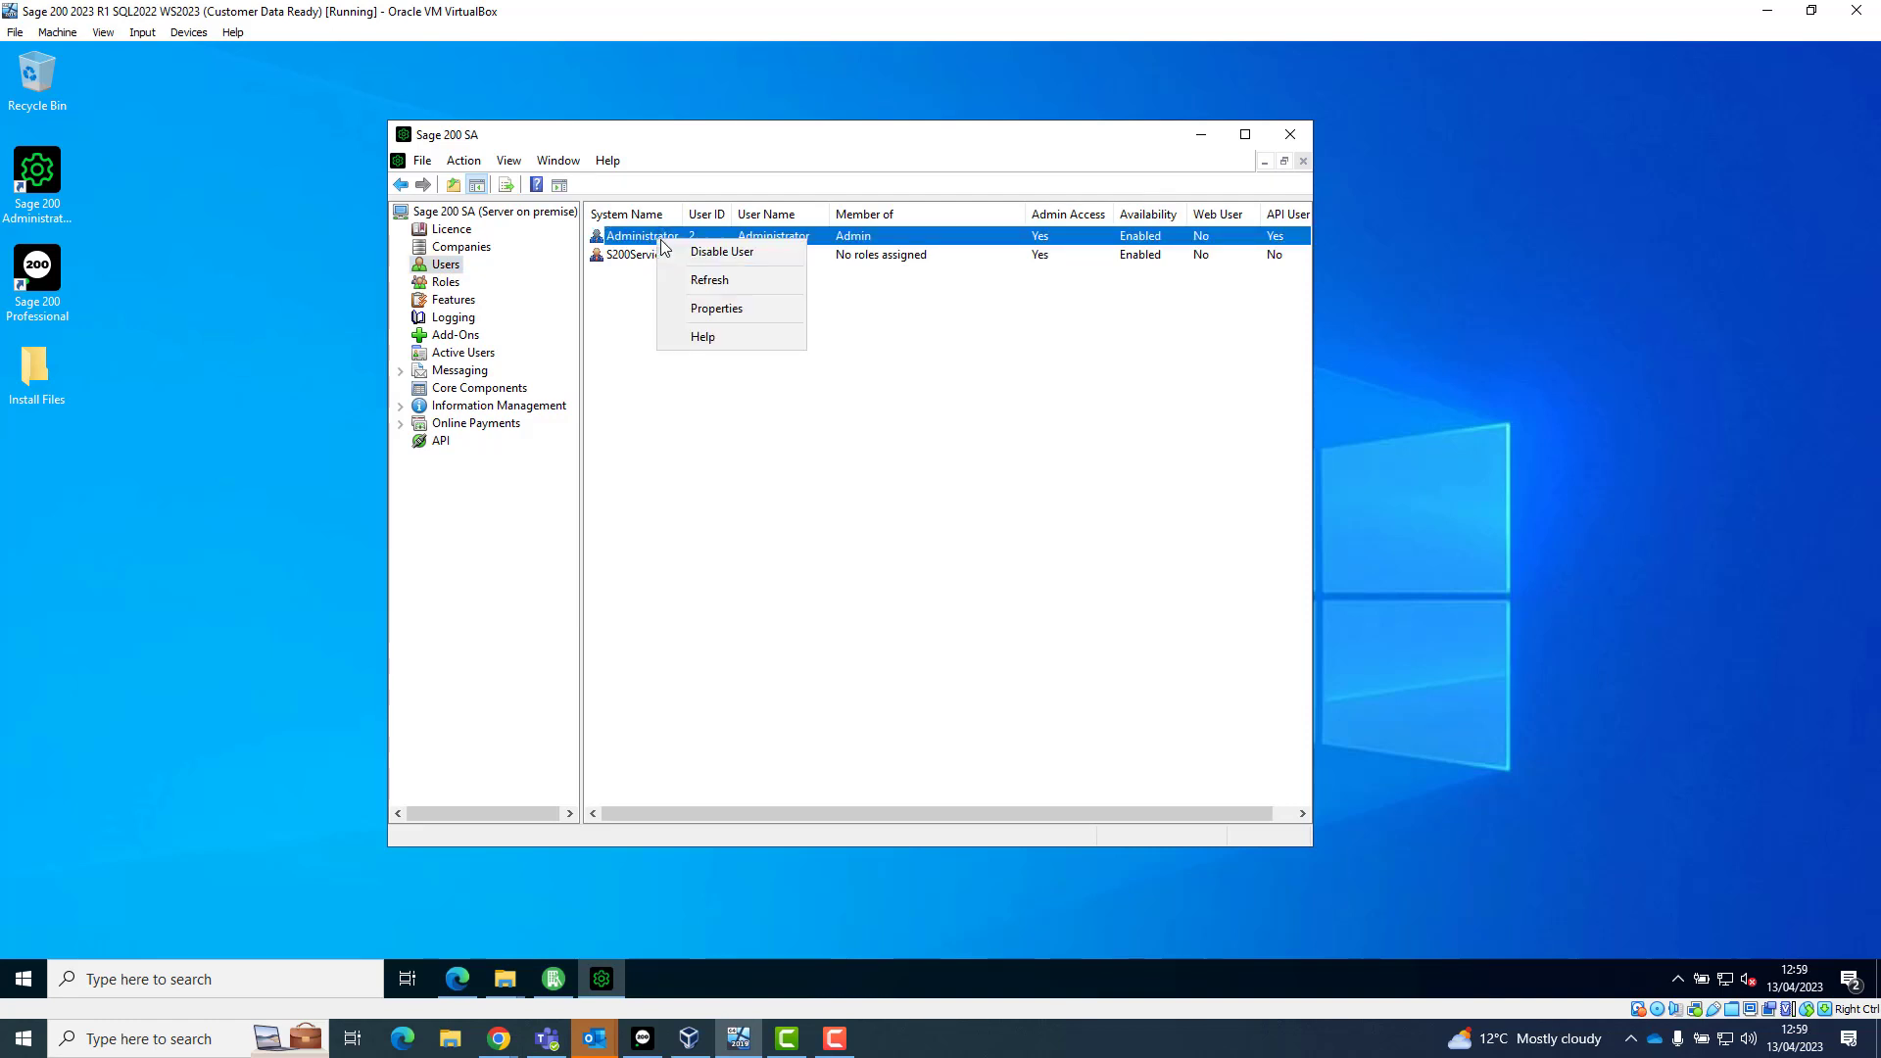
click(726, 312)
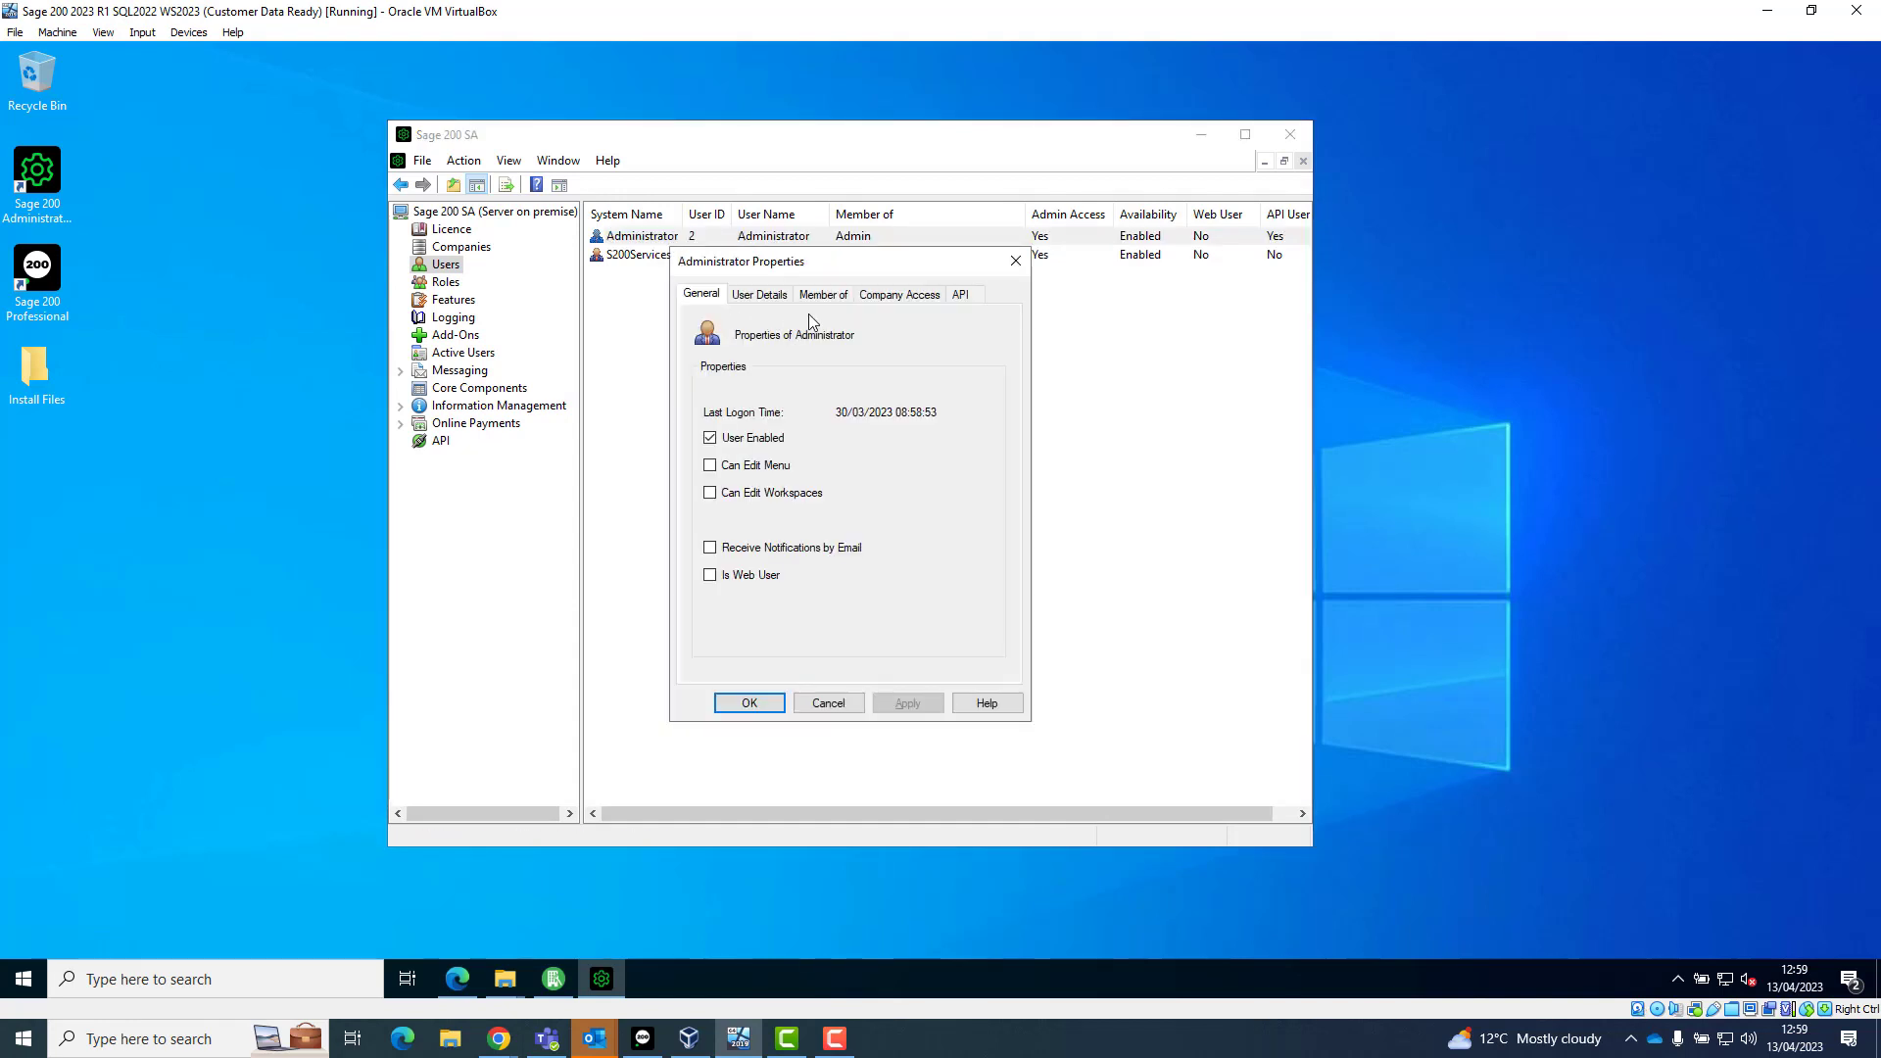
click(966, 292)
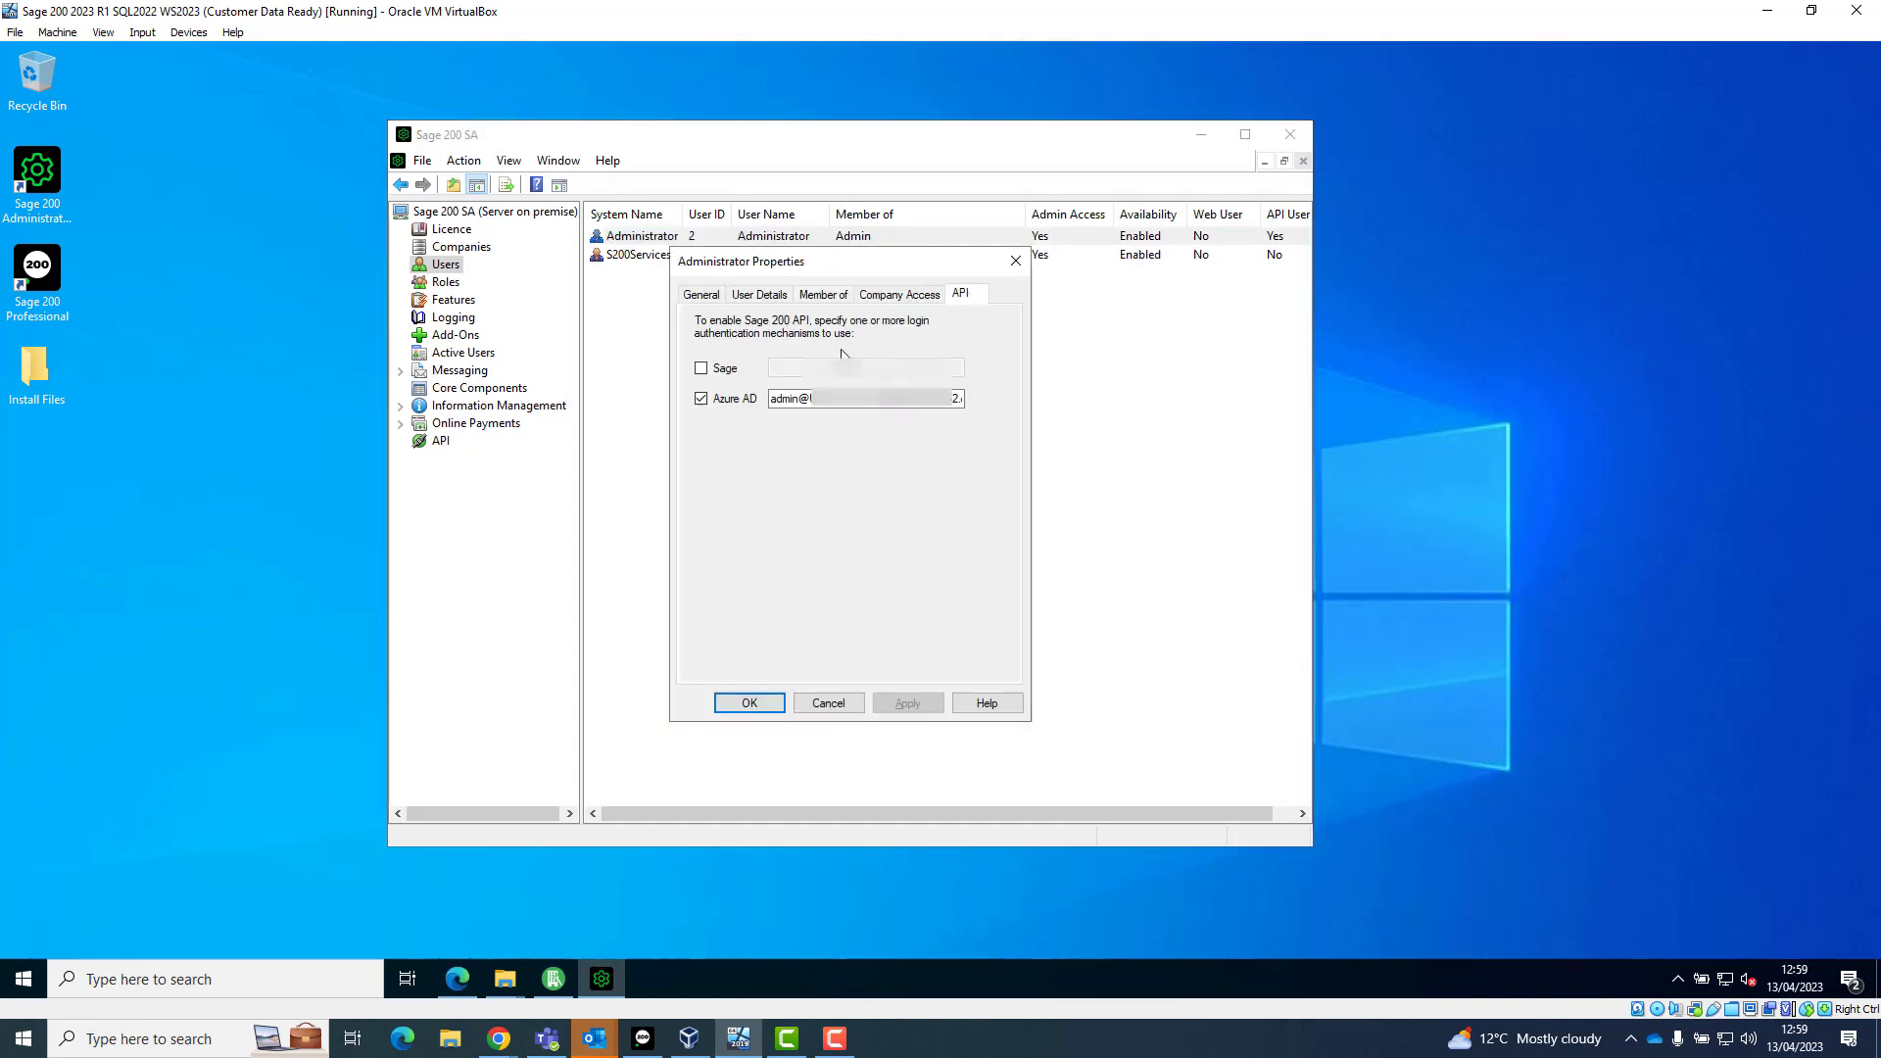
click(702, 368)
click(791, 368)
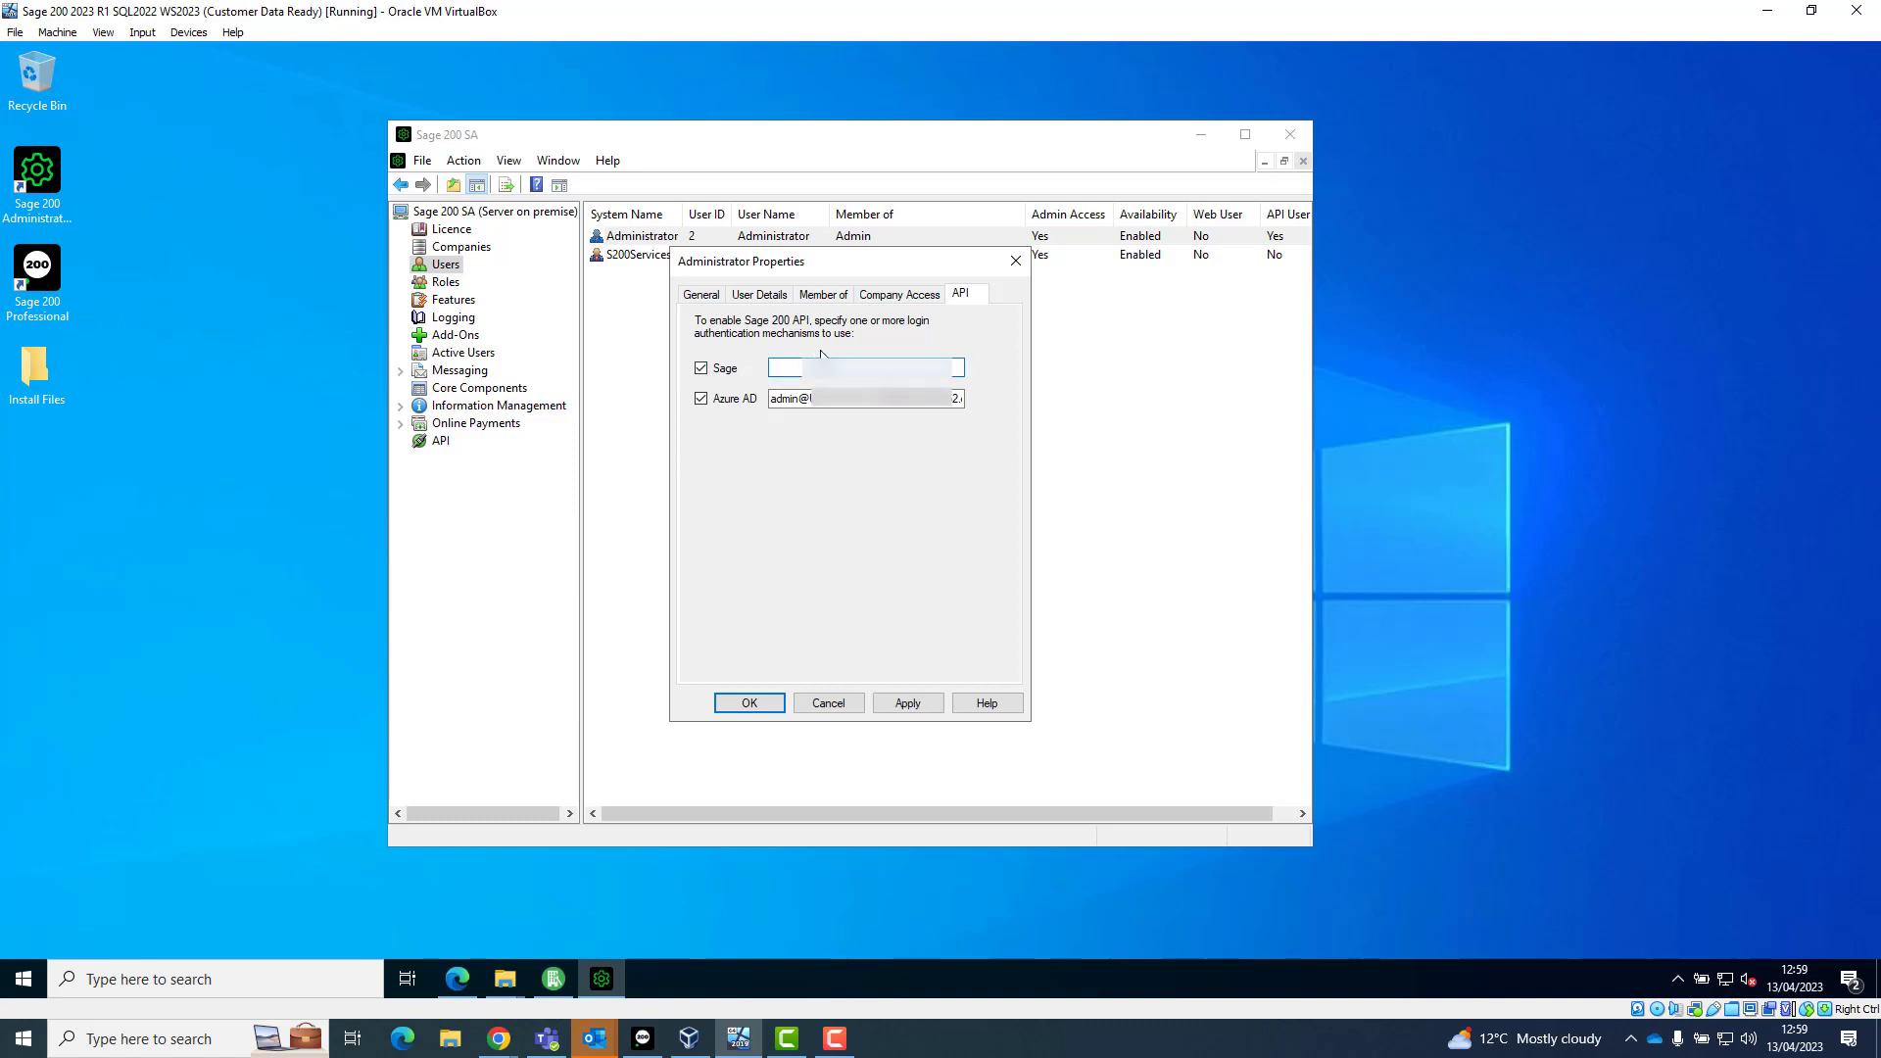
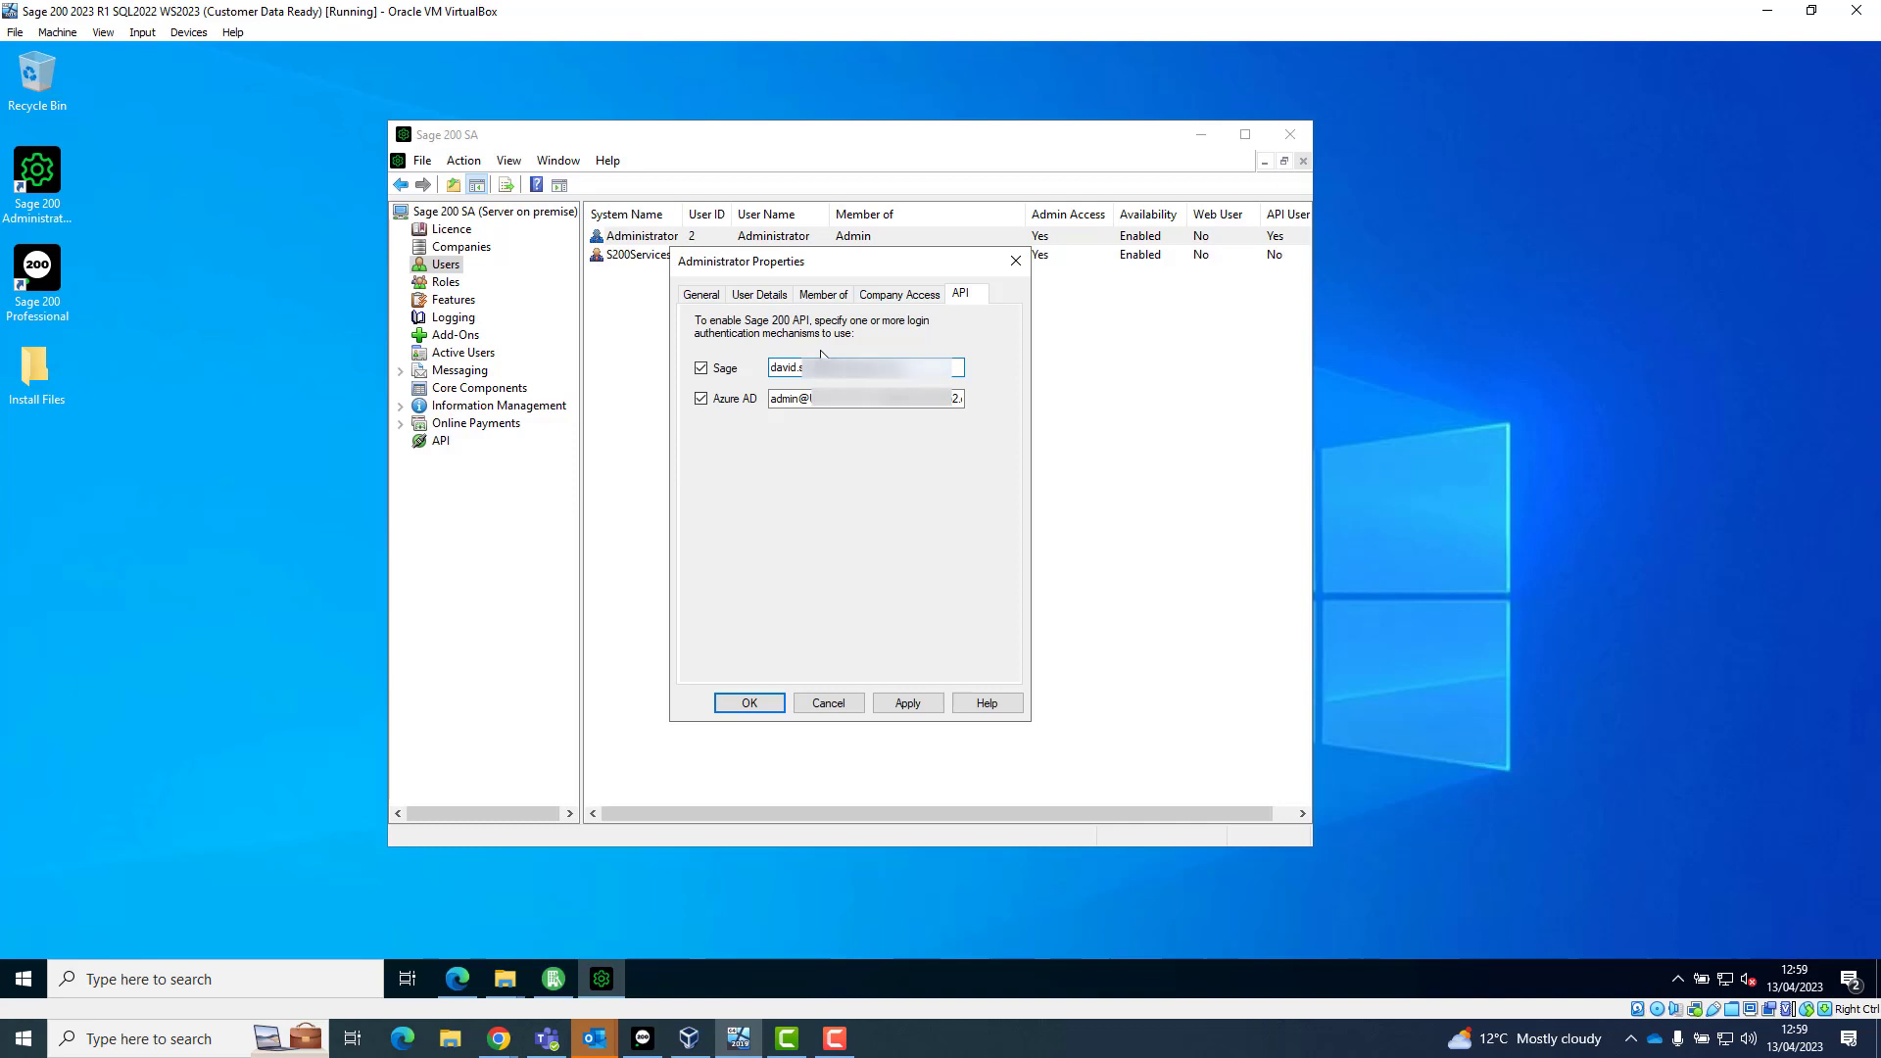
click(908, 702)
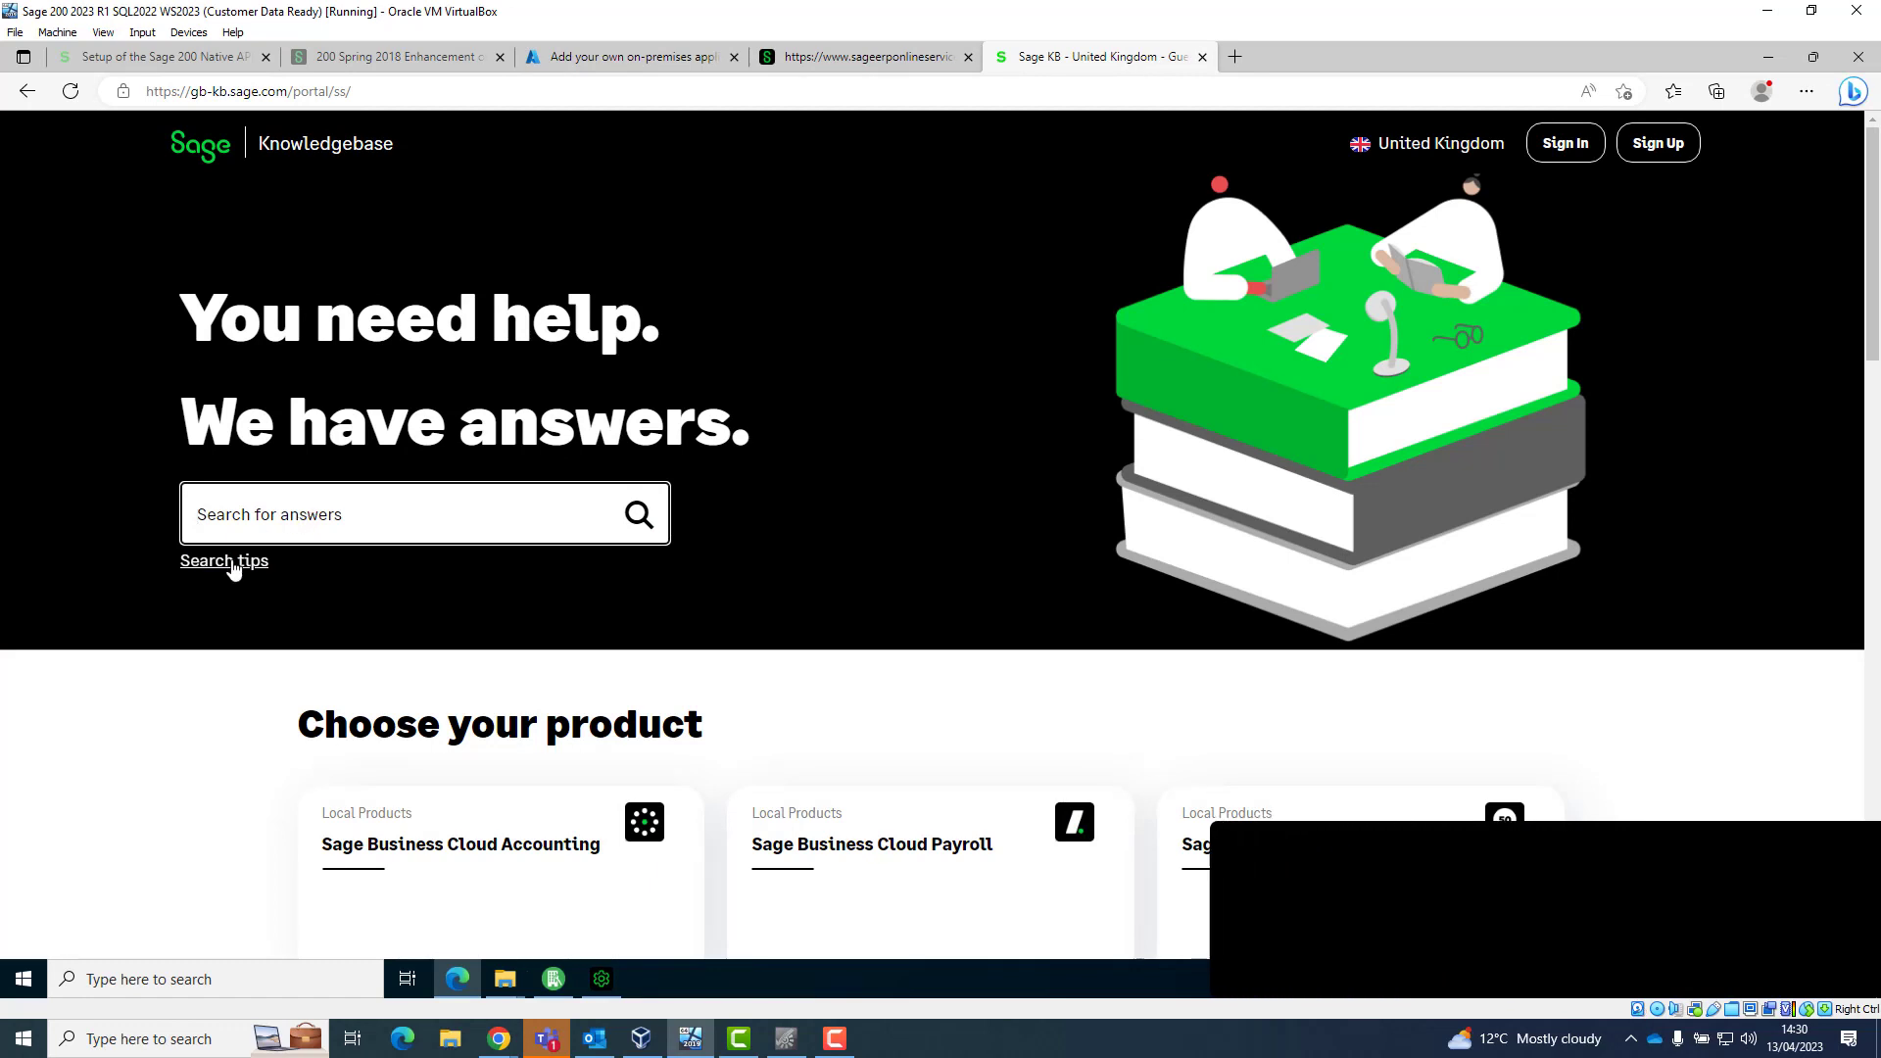
- Search the Knowledgebase for 'sage 200 api test tool' and open the Sage 200 - API Test Tool article
text(sage 200 api tess)
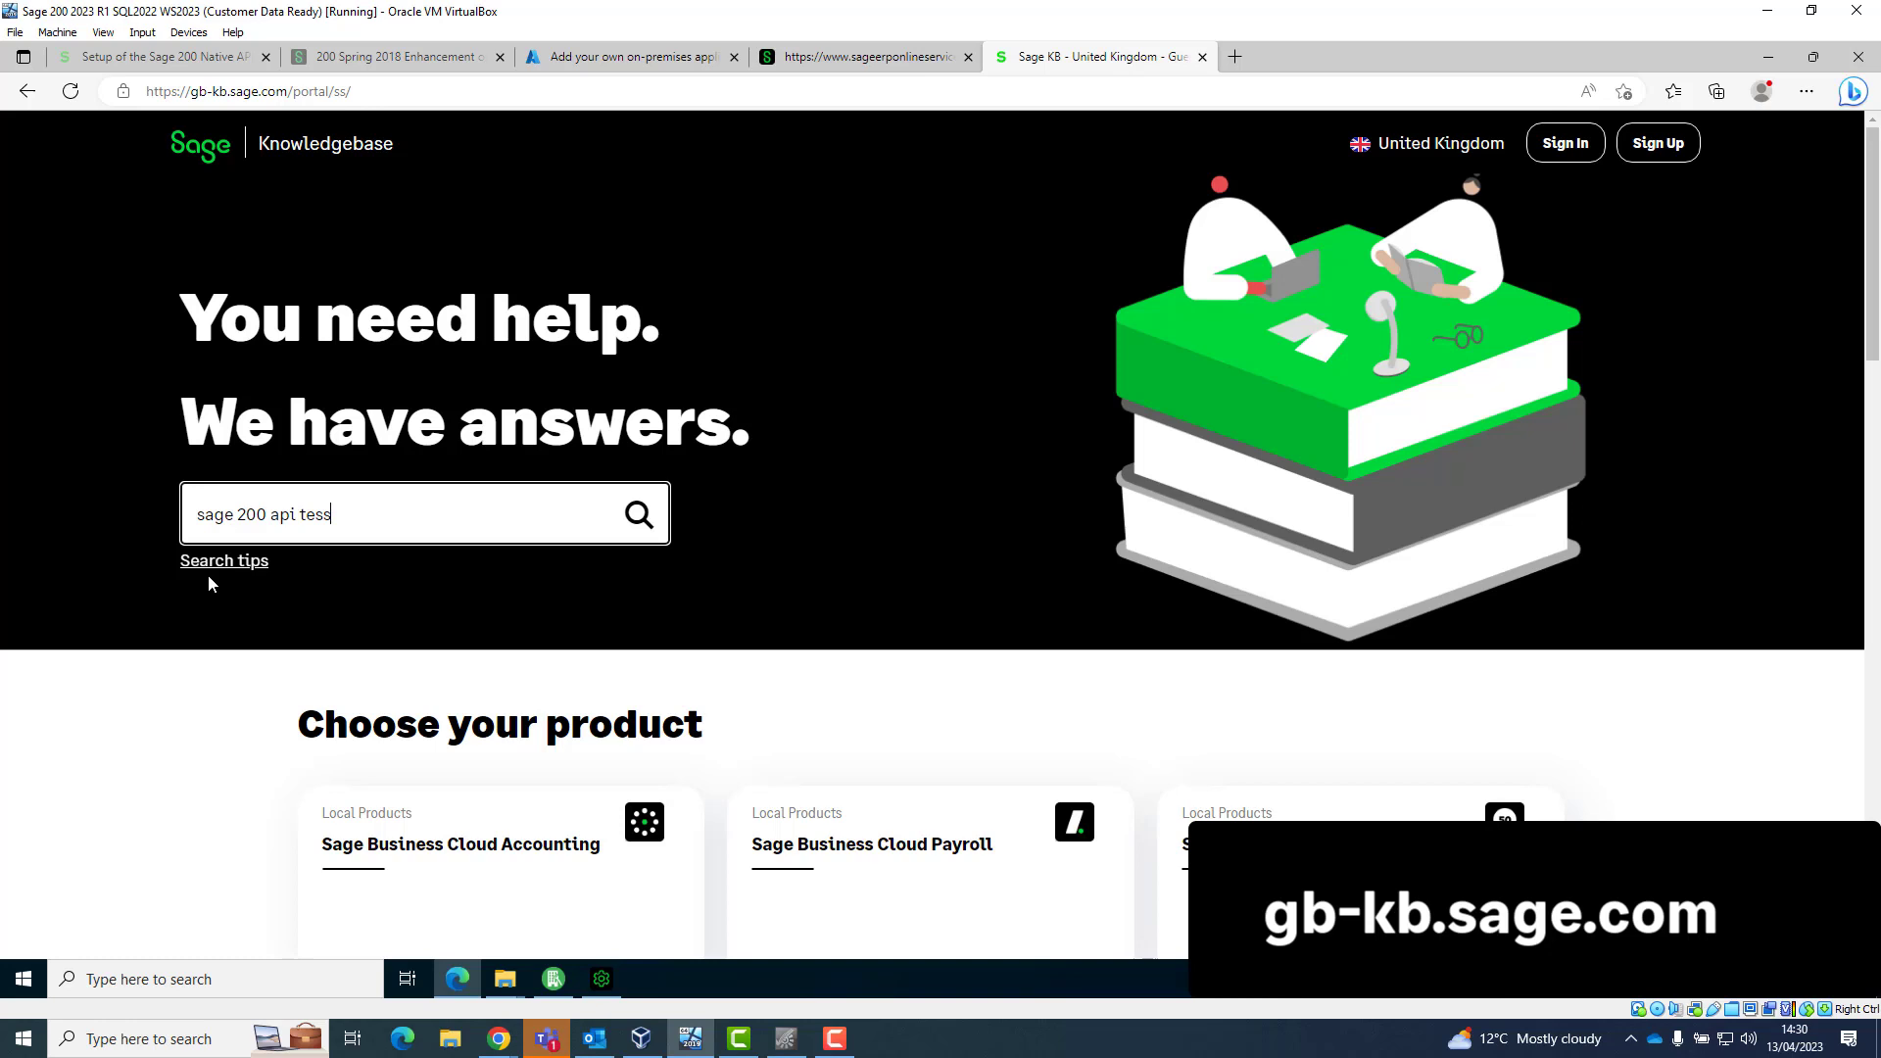
key(BackSpace)
text(t tool)
key(Return)
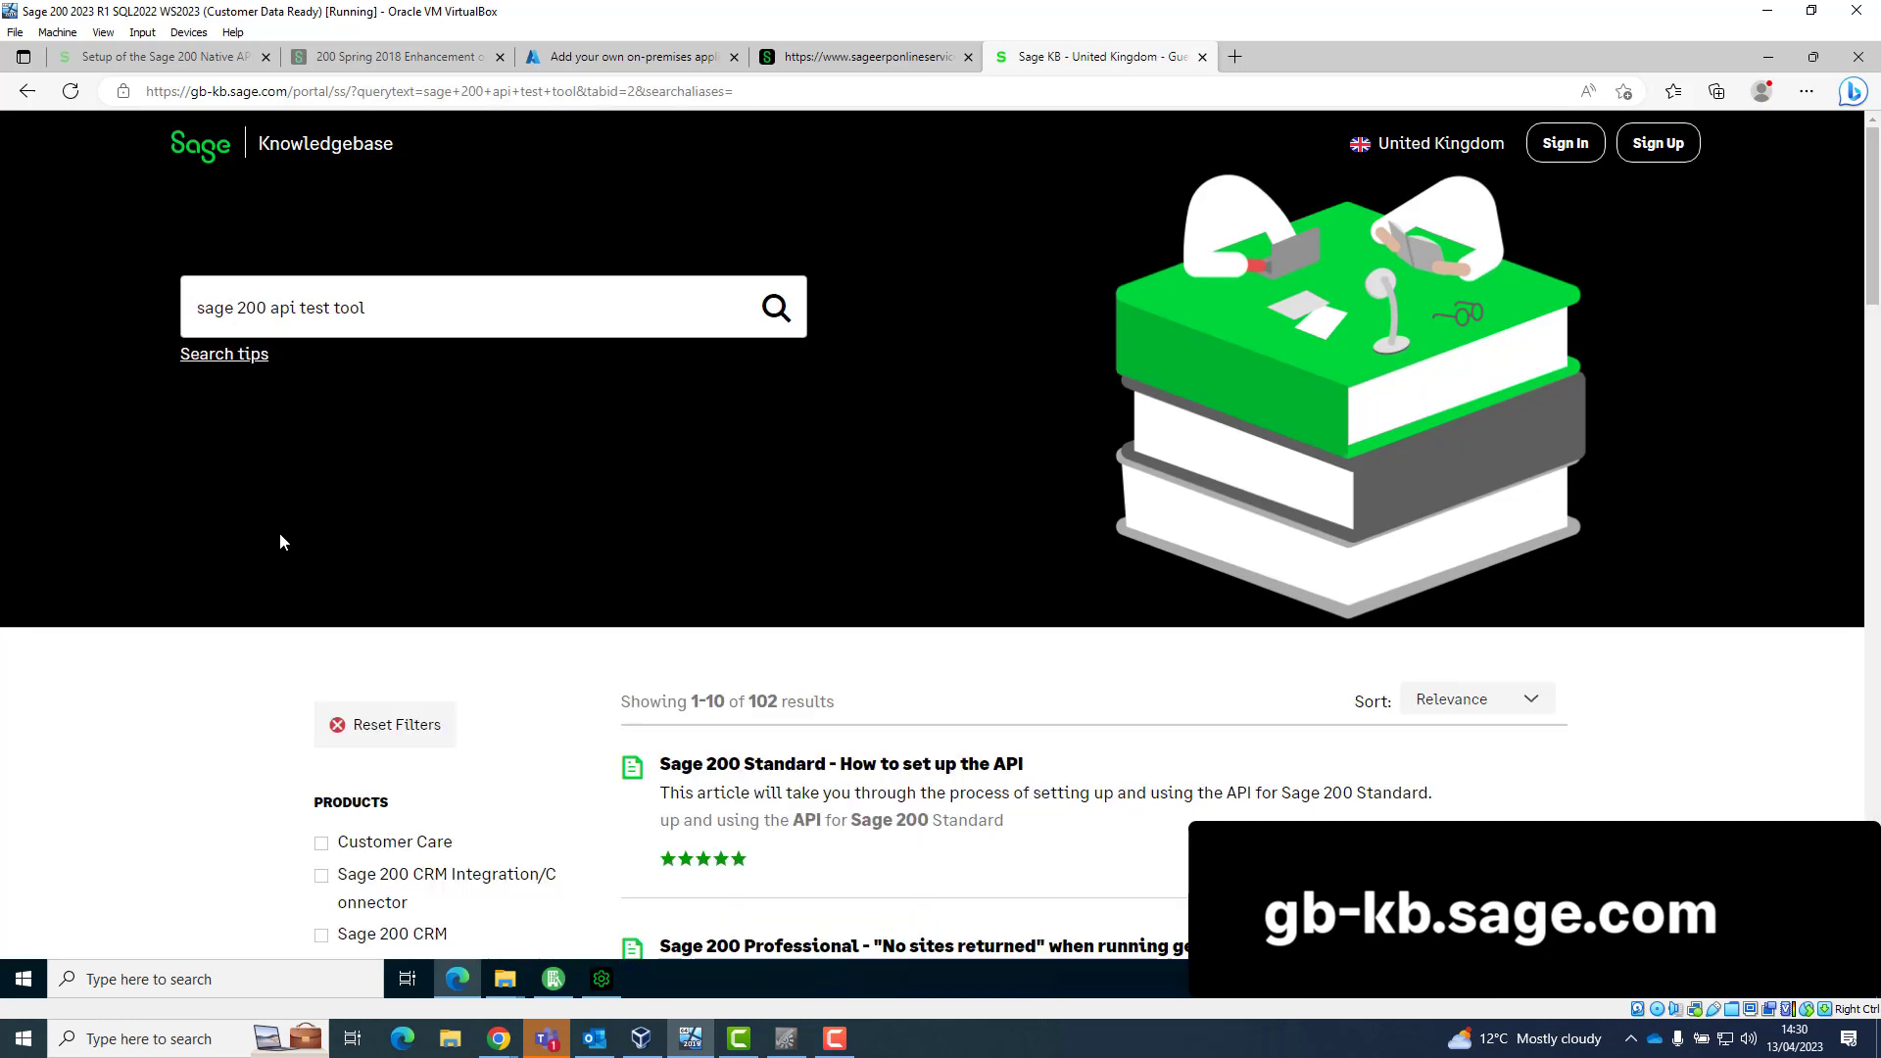
scroll(1000, 711, down, 8)
scroll(999, 710, down, 4)
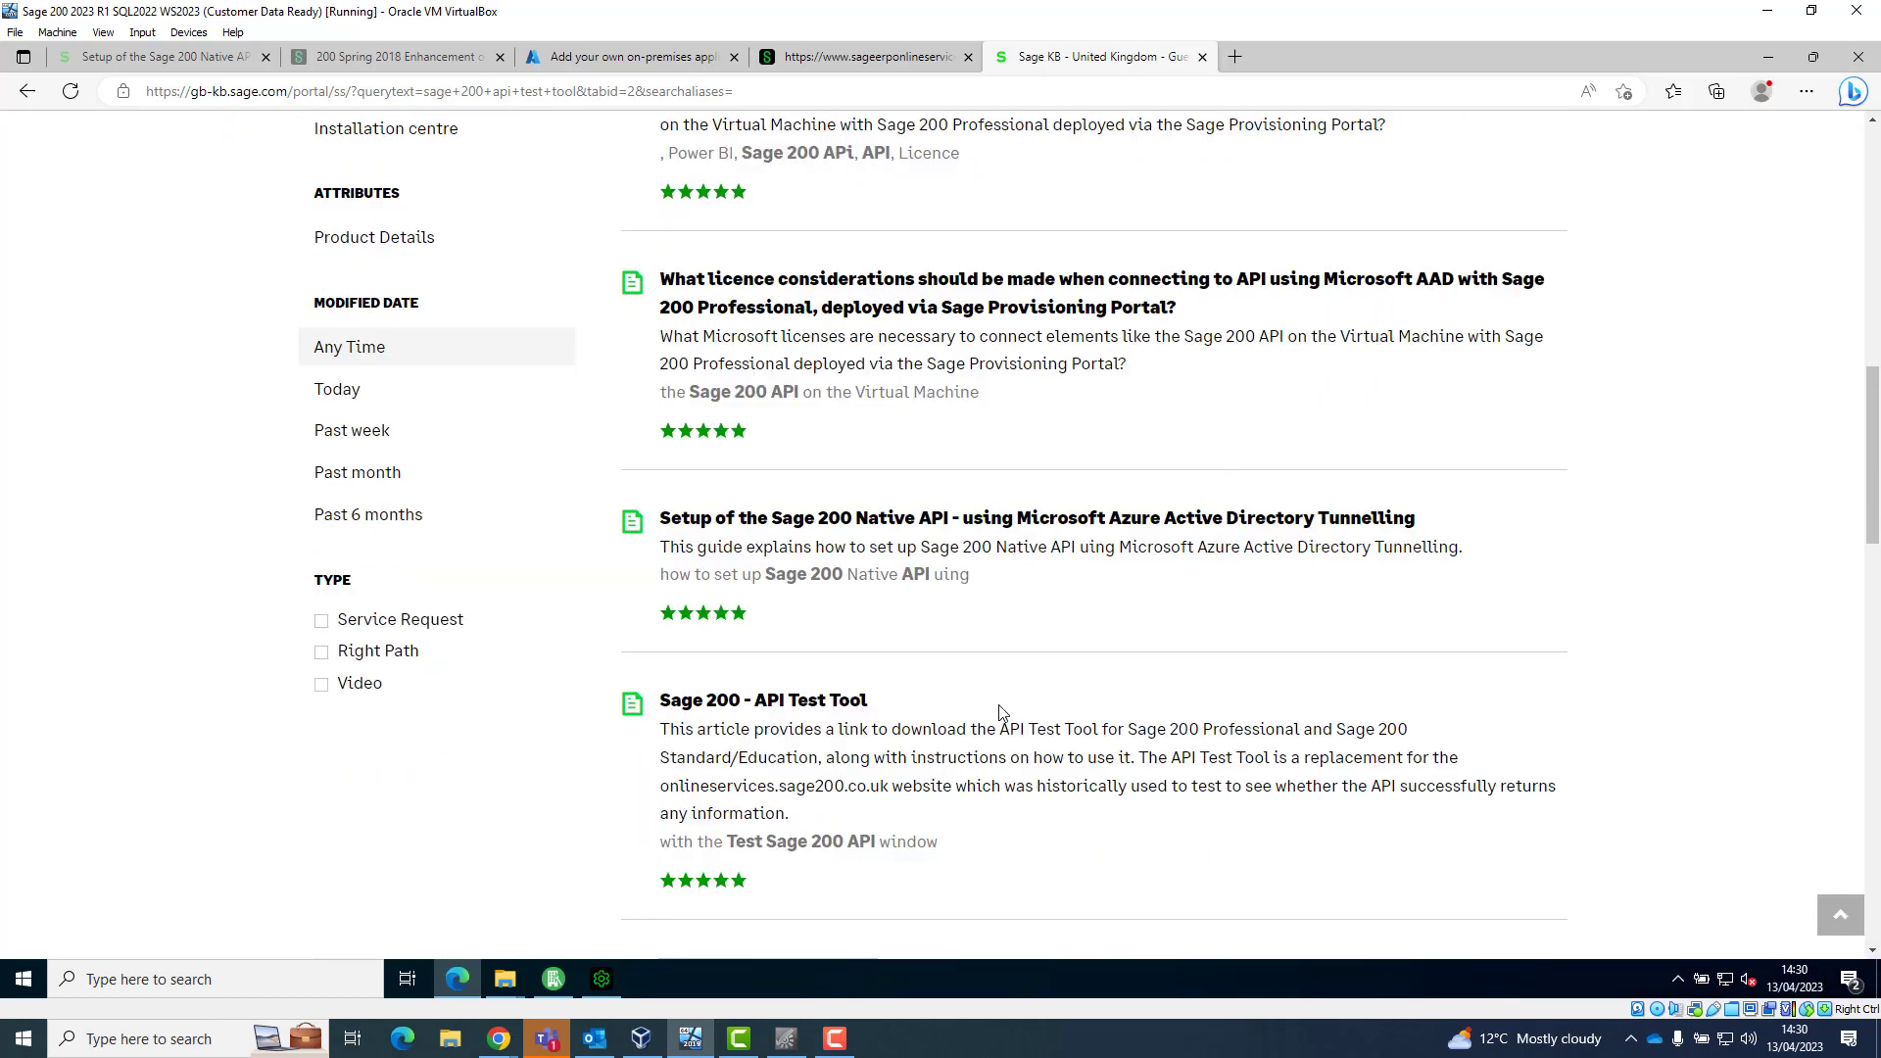
click(817, 702)
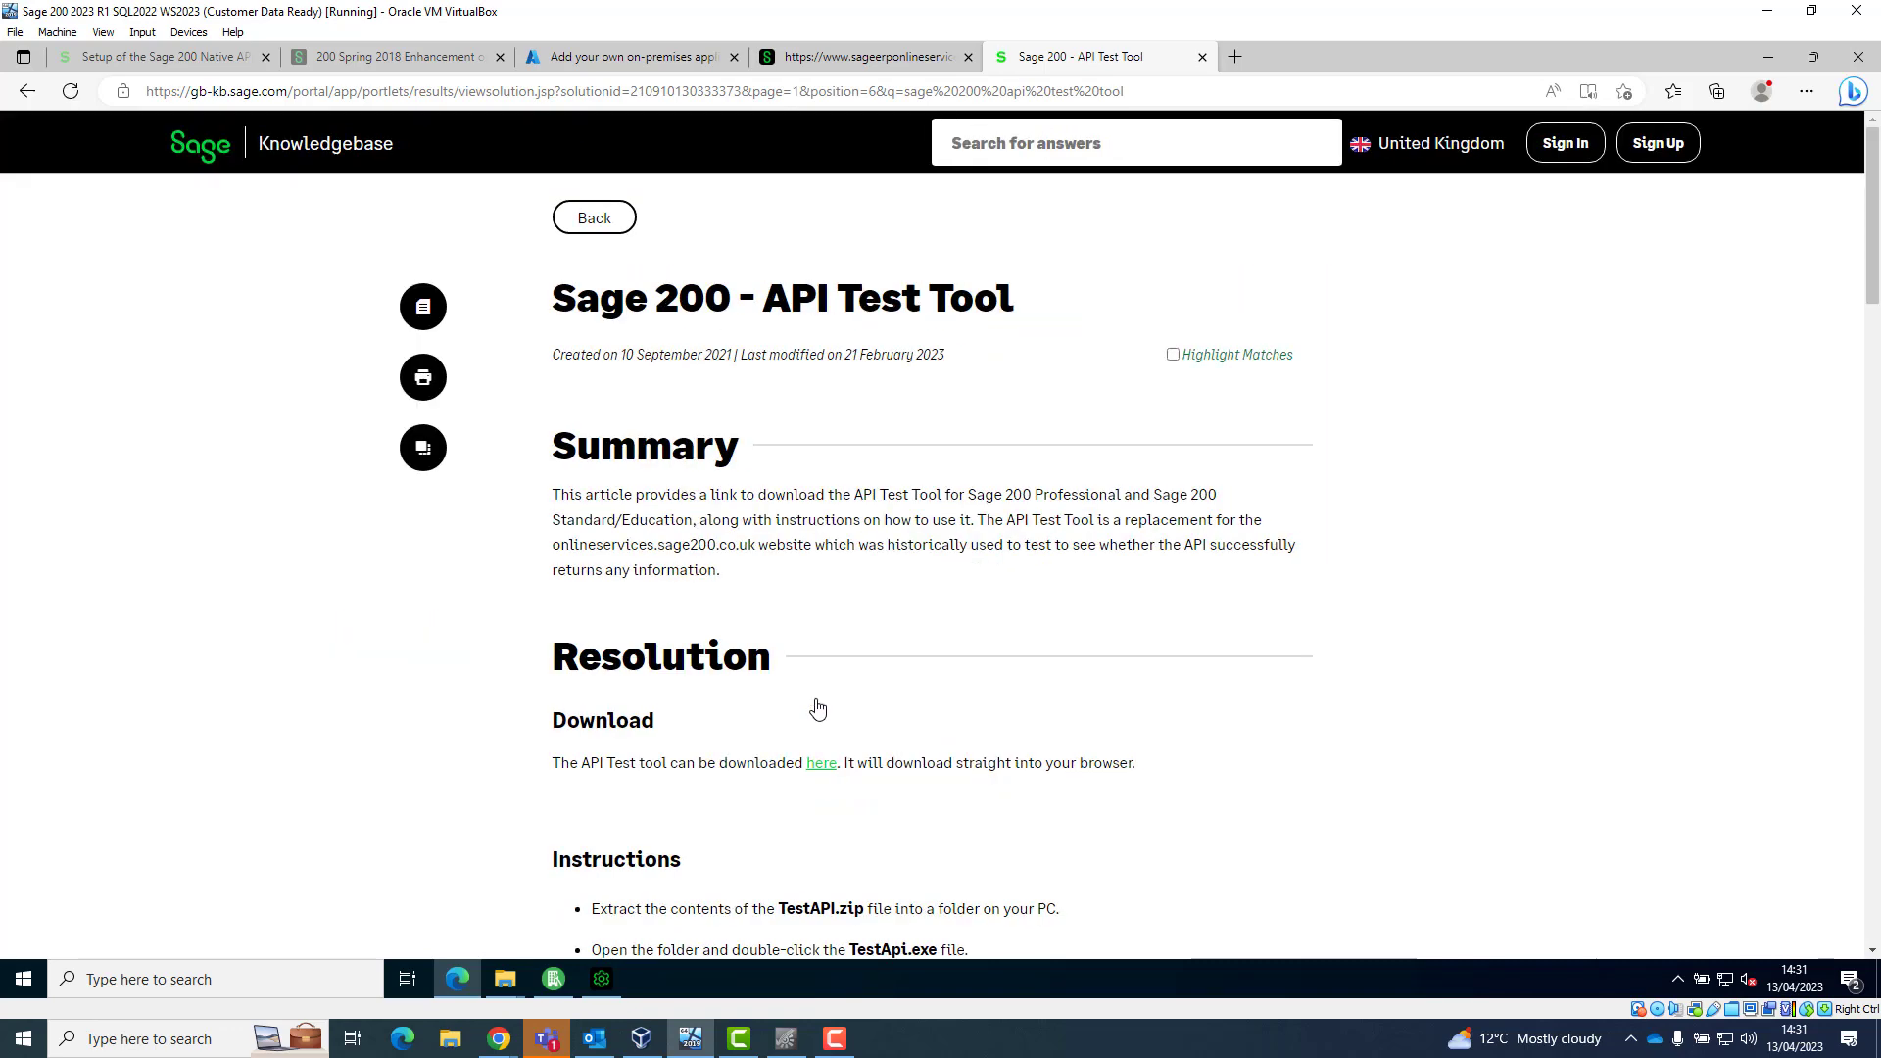
scroll(1264, 725, down, 3)
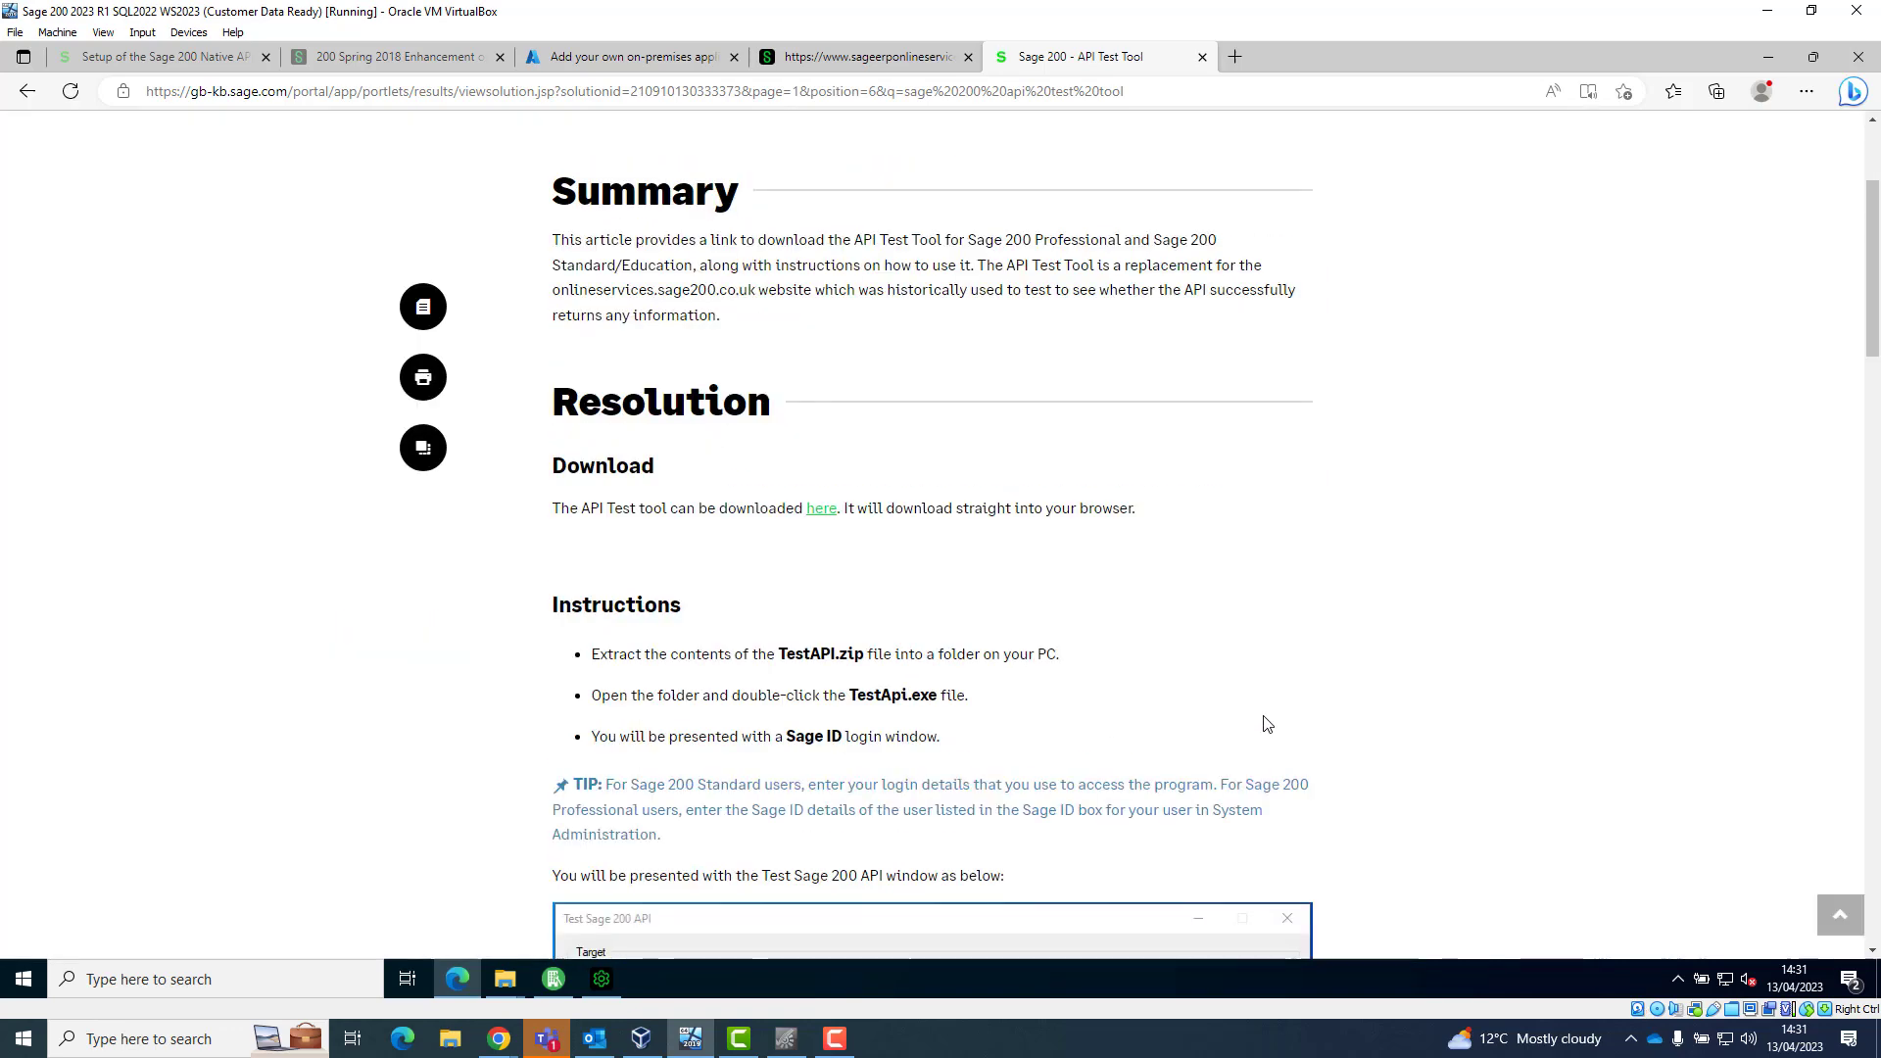
- Download TestAPI.zip, extract it into a Downloads\TestAPI folder, and launch TestApi
click(820, 514)
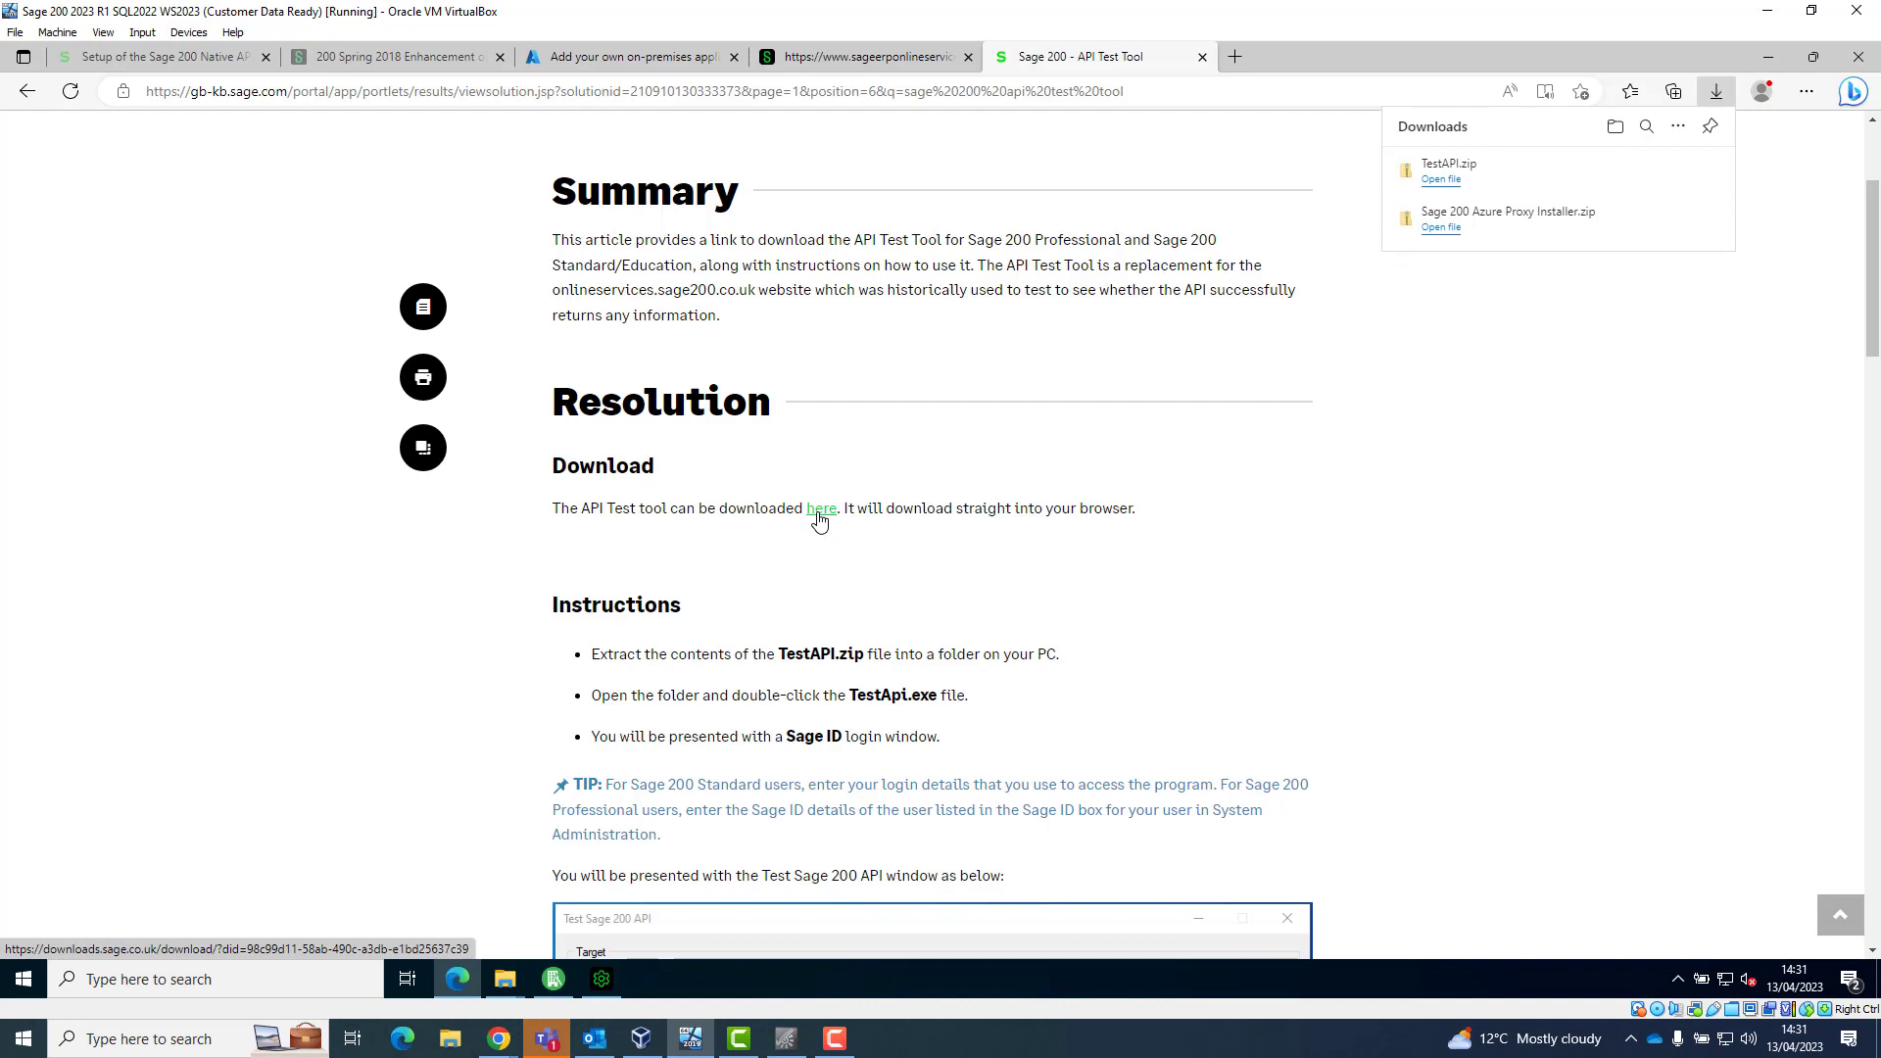
click(1616, 126)
right_click(652, 412)
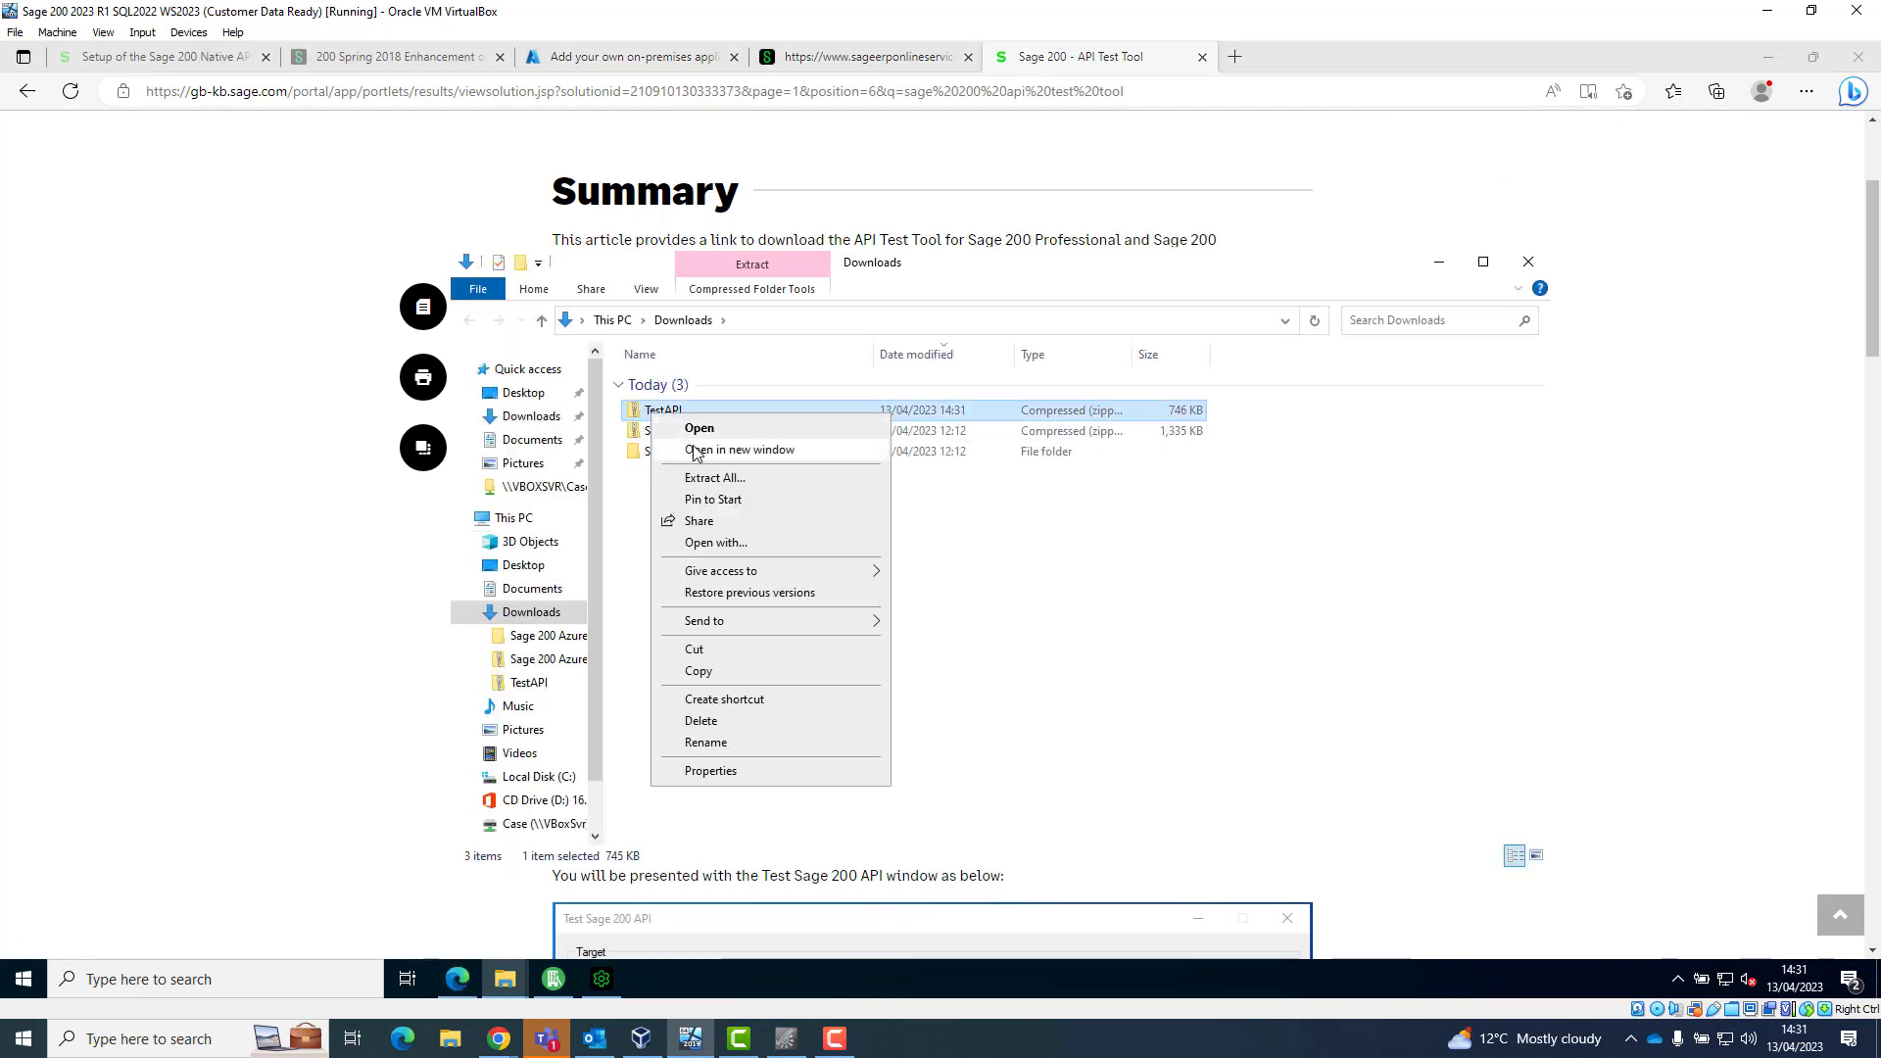
click(706, 490)
click(1115, 696)
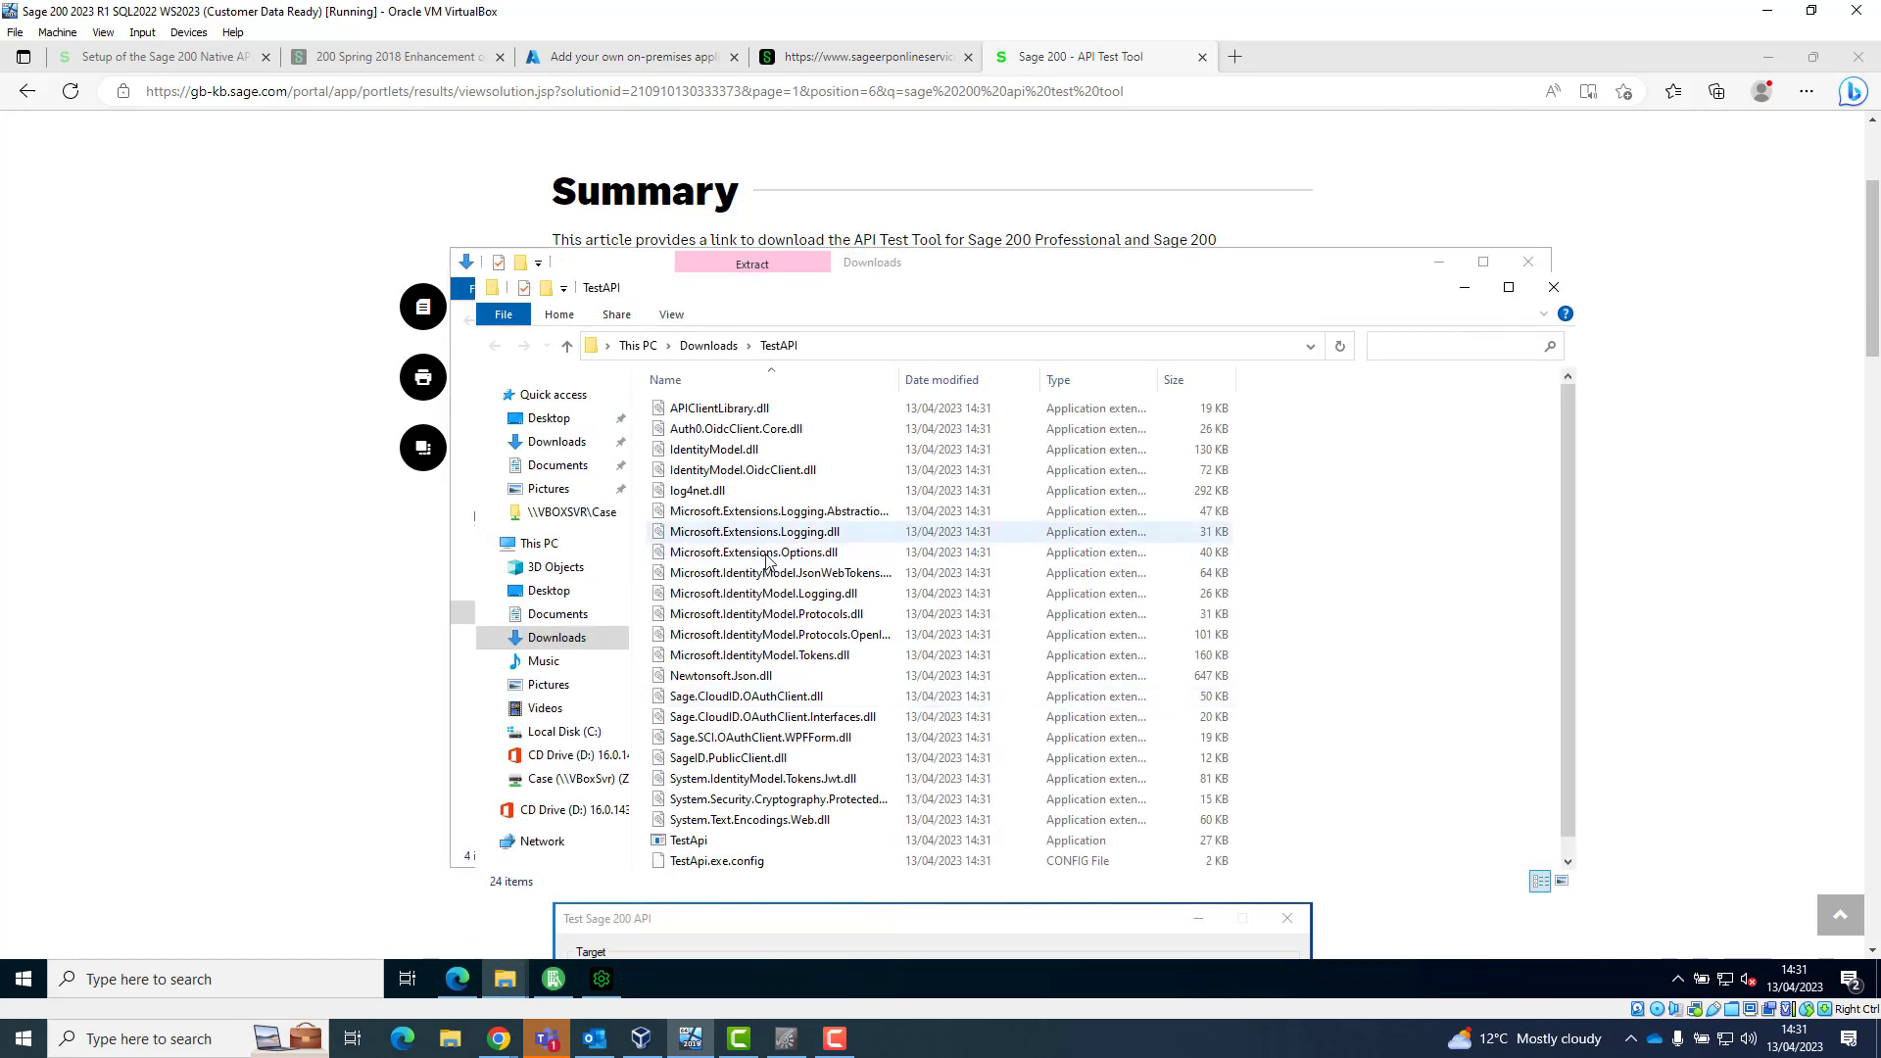
double_click(690, 847)
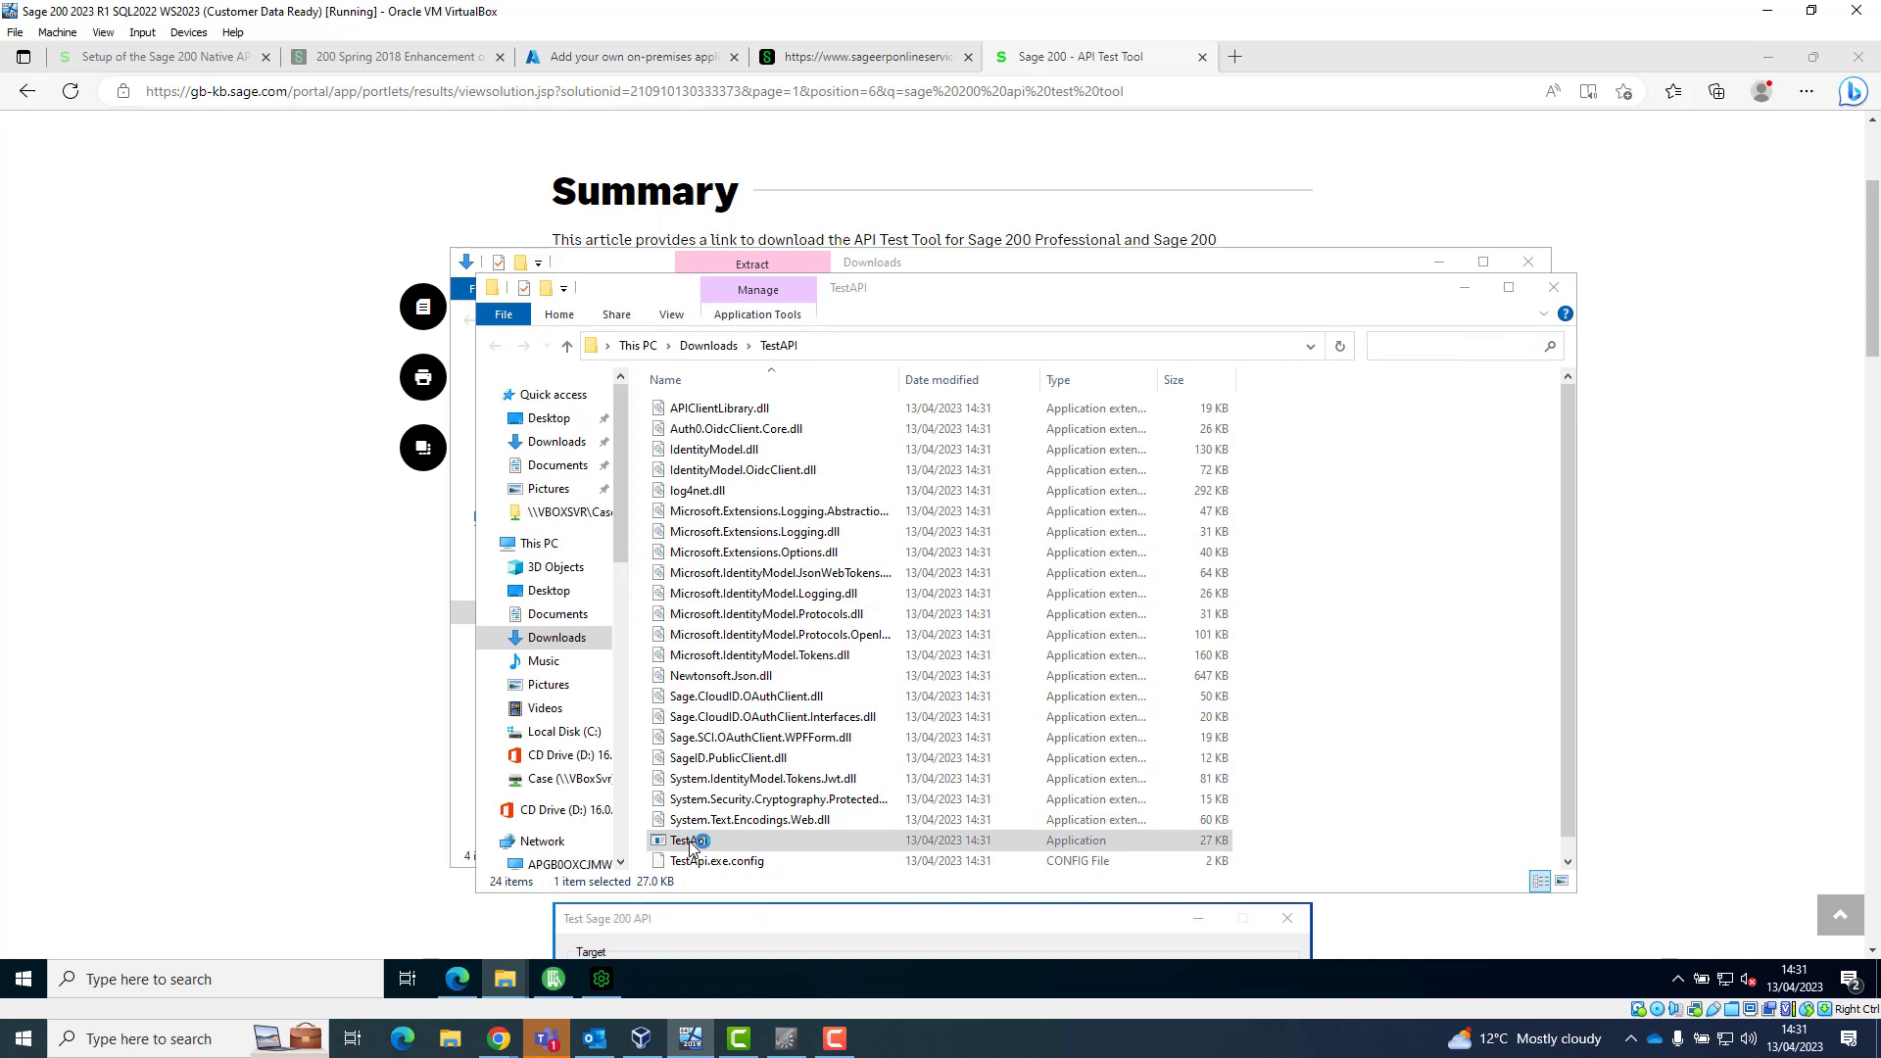
- Run TestApi past the SmartScreen warning and log in with the Sage ID email and password
click(731, 366)
click(1009, 686)
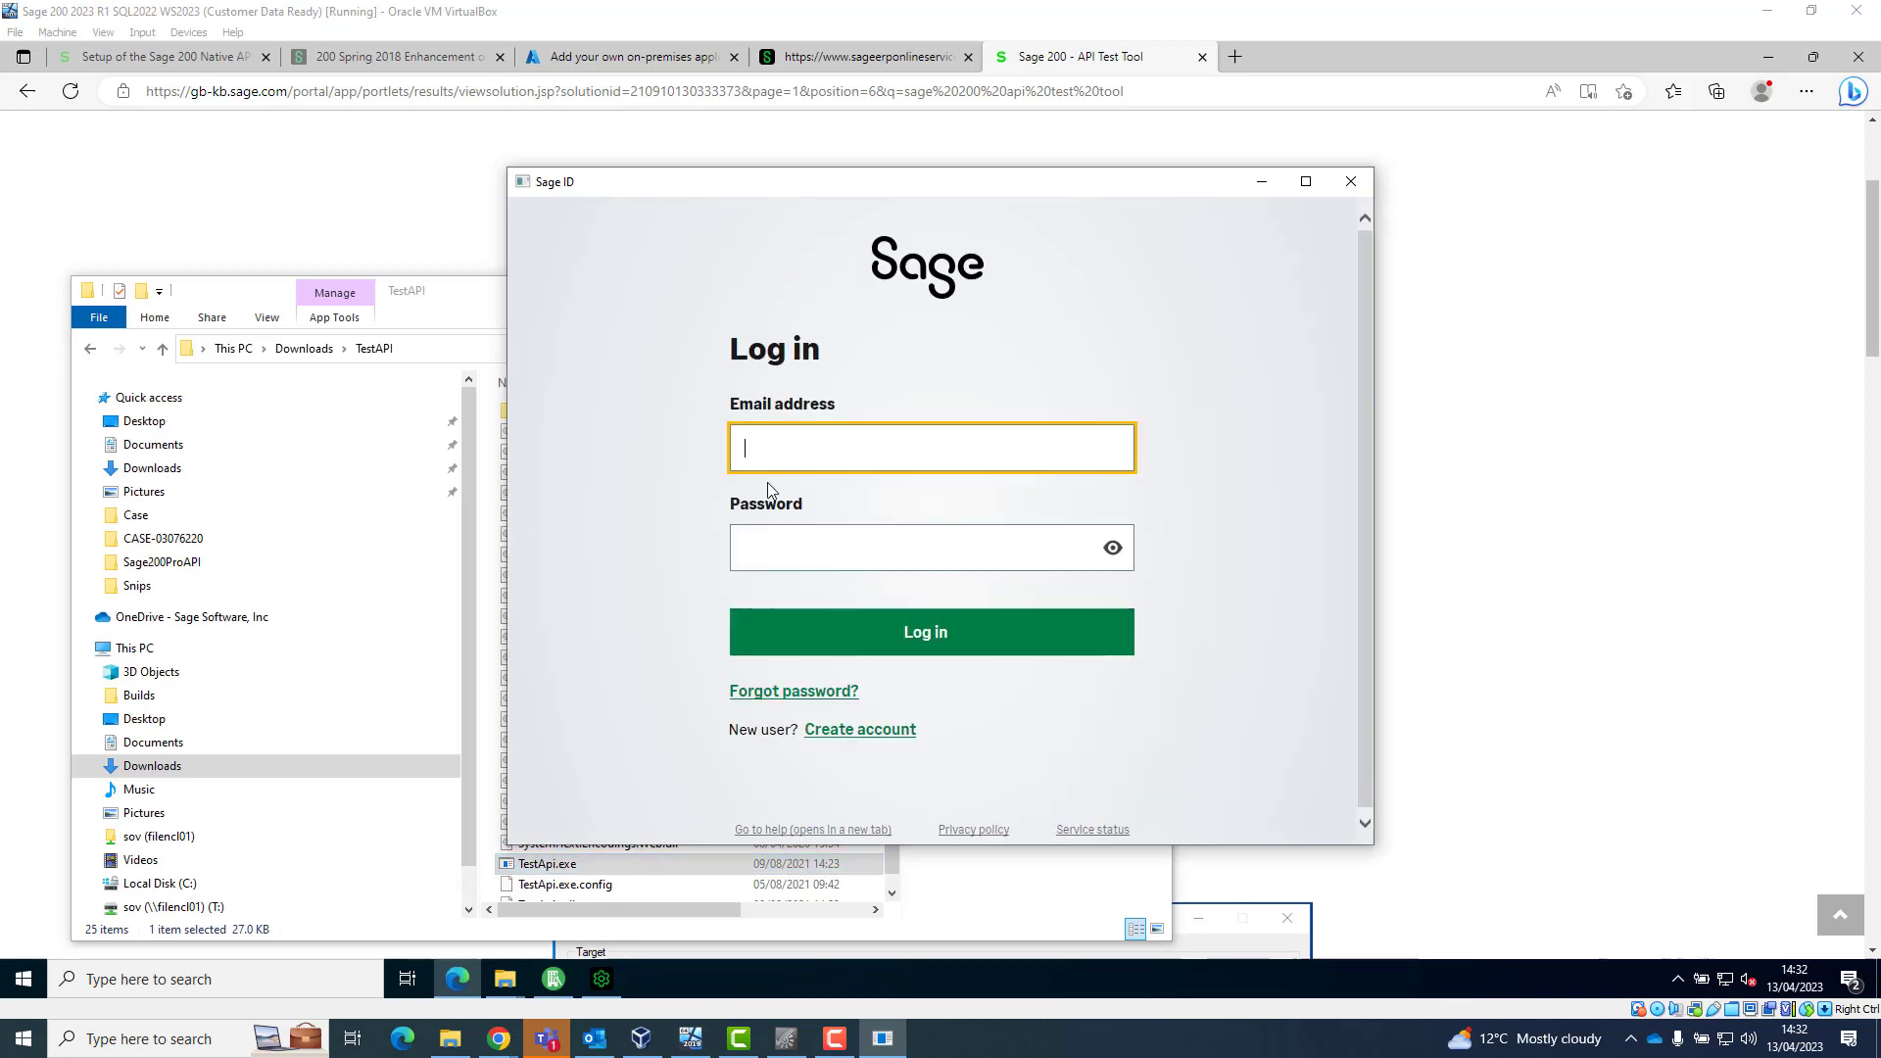
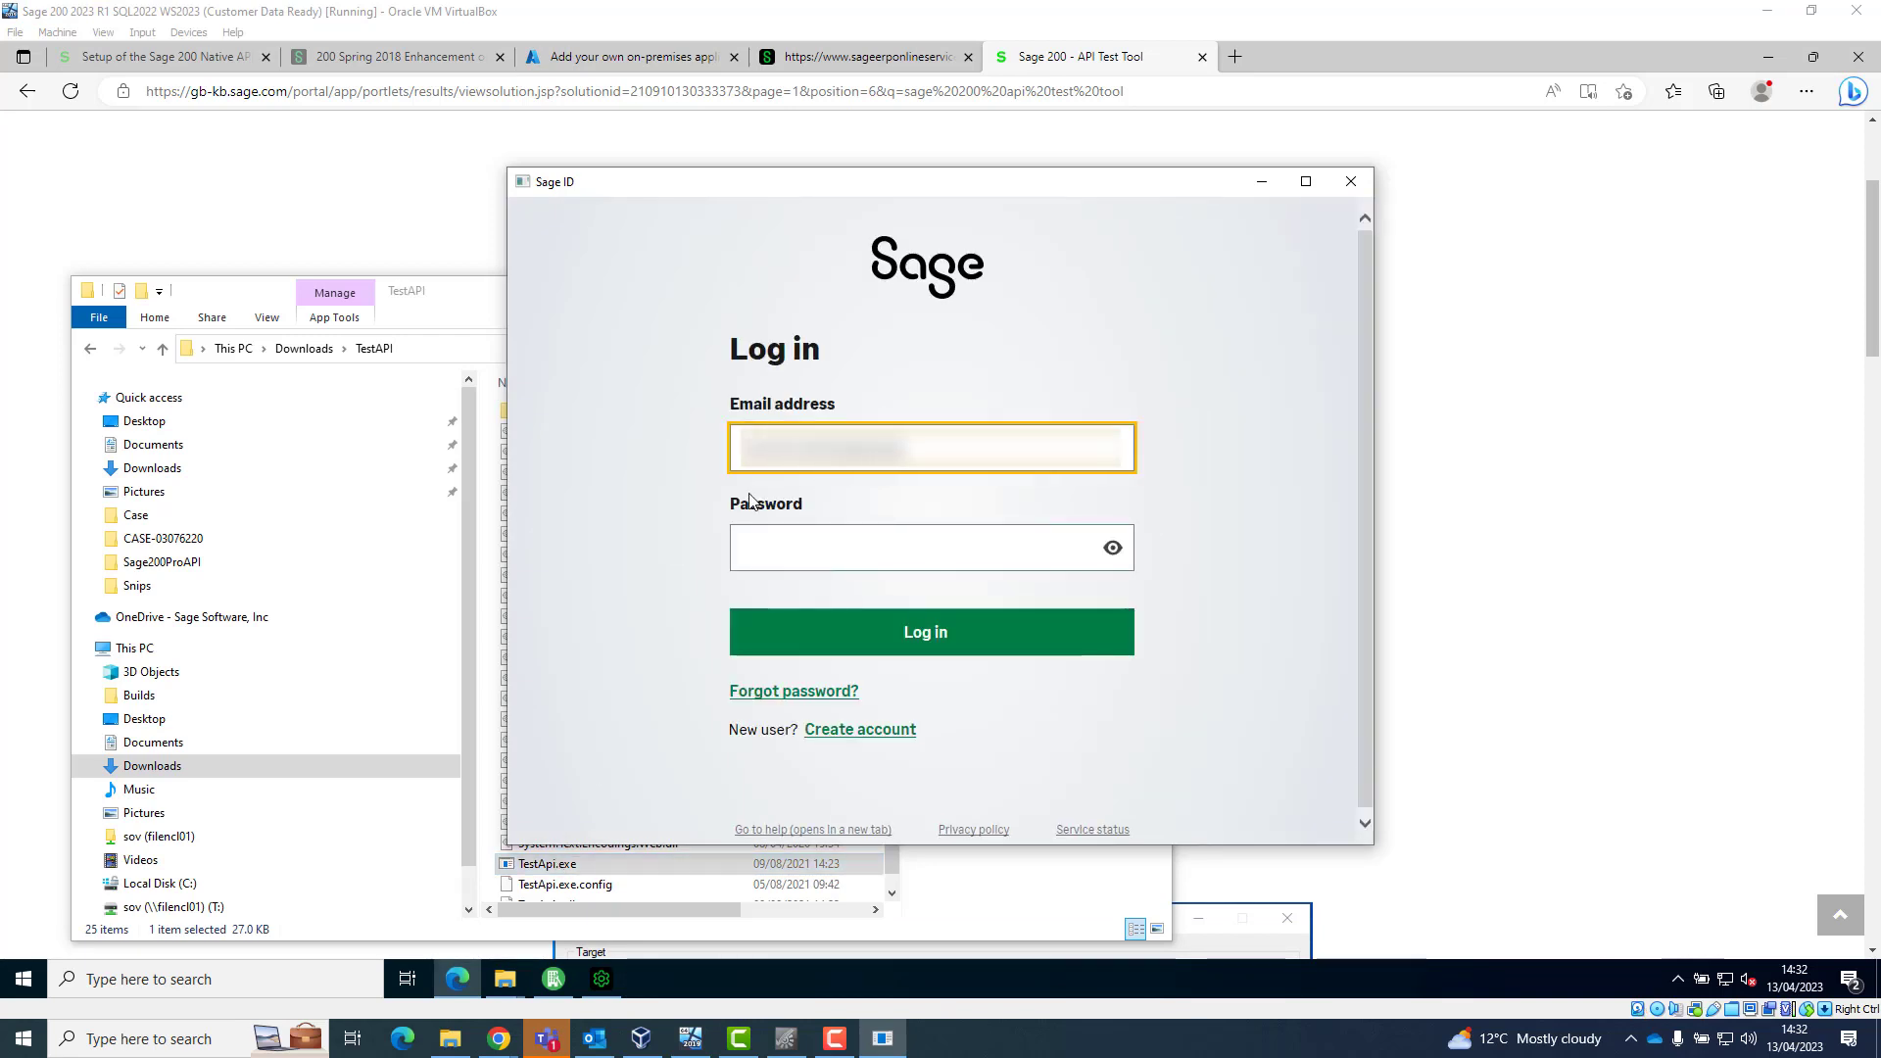
click(743, 547)
text(abc123456789)
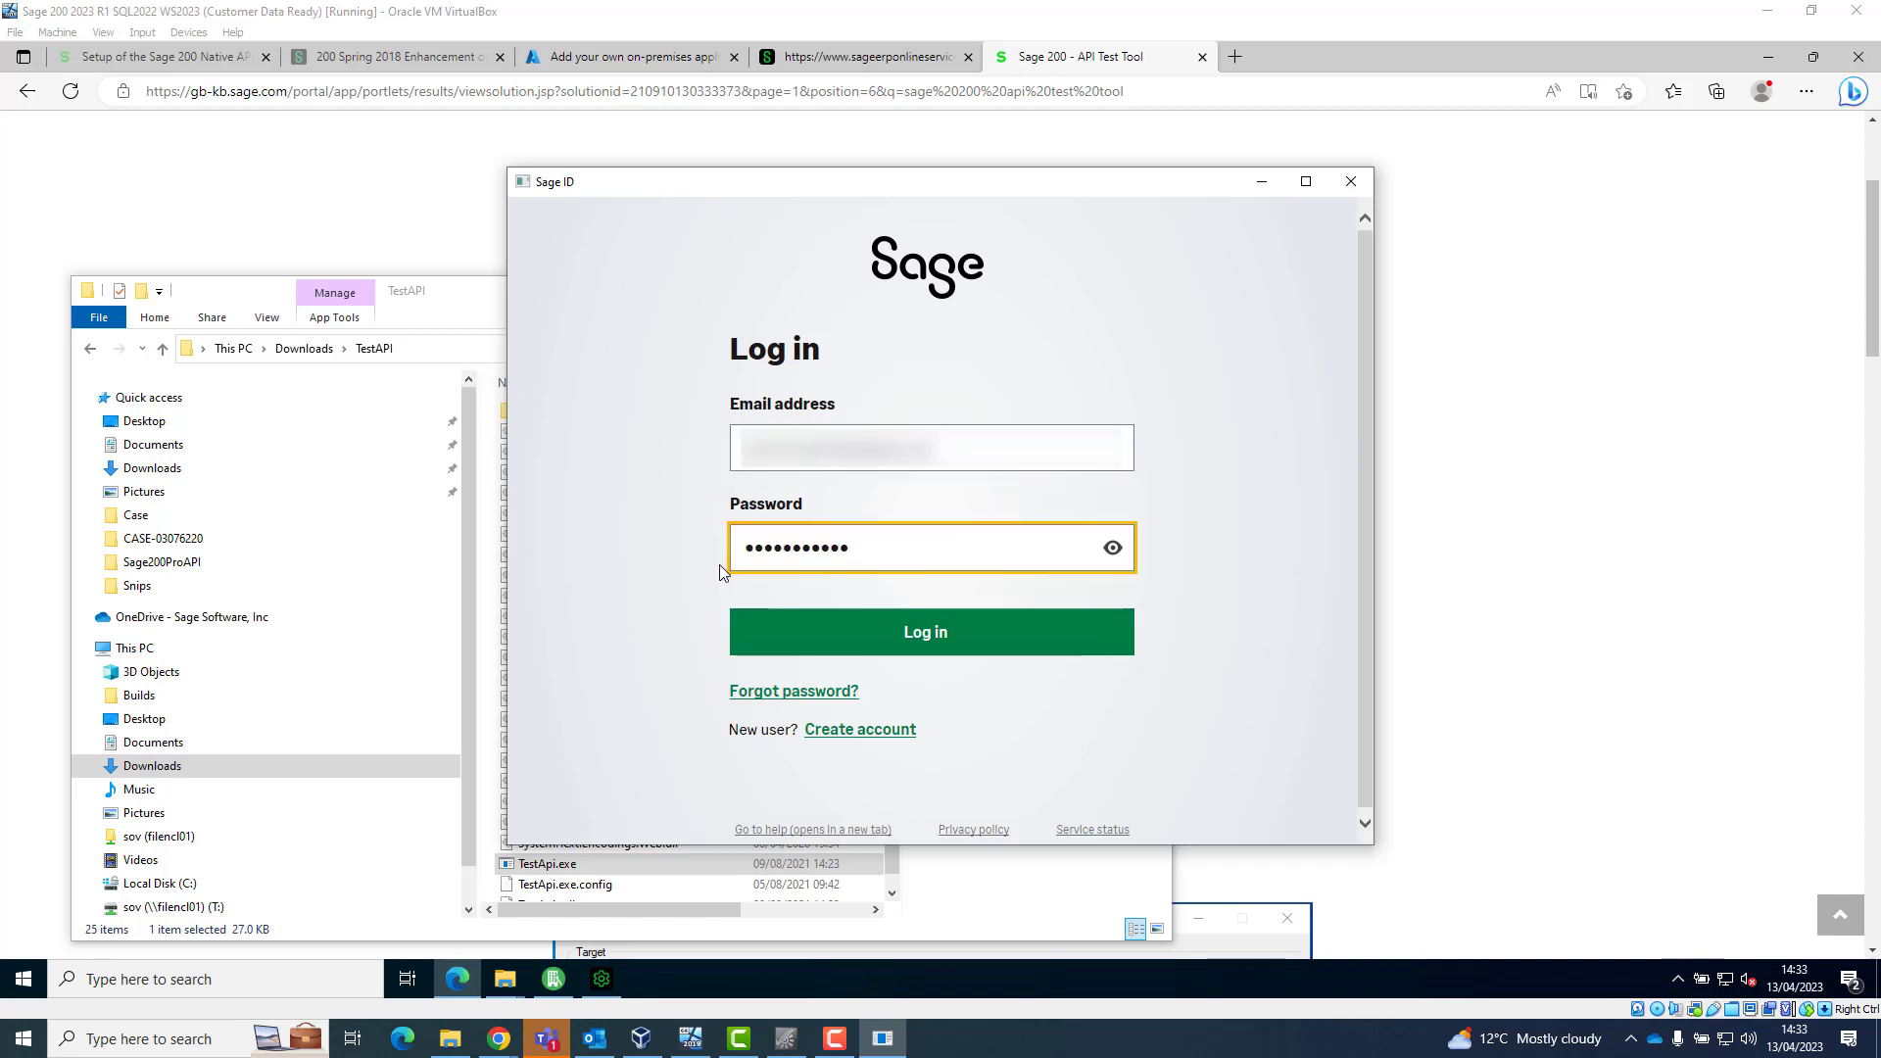
key(Return)
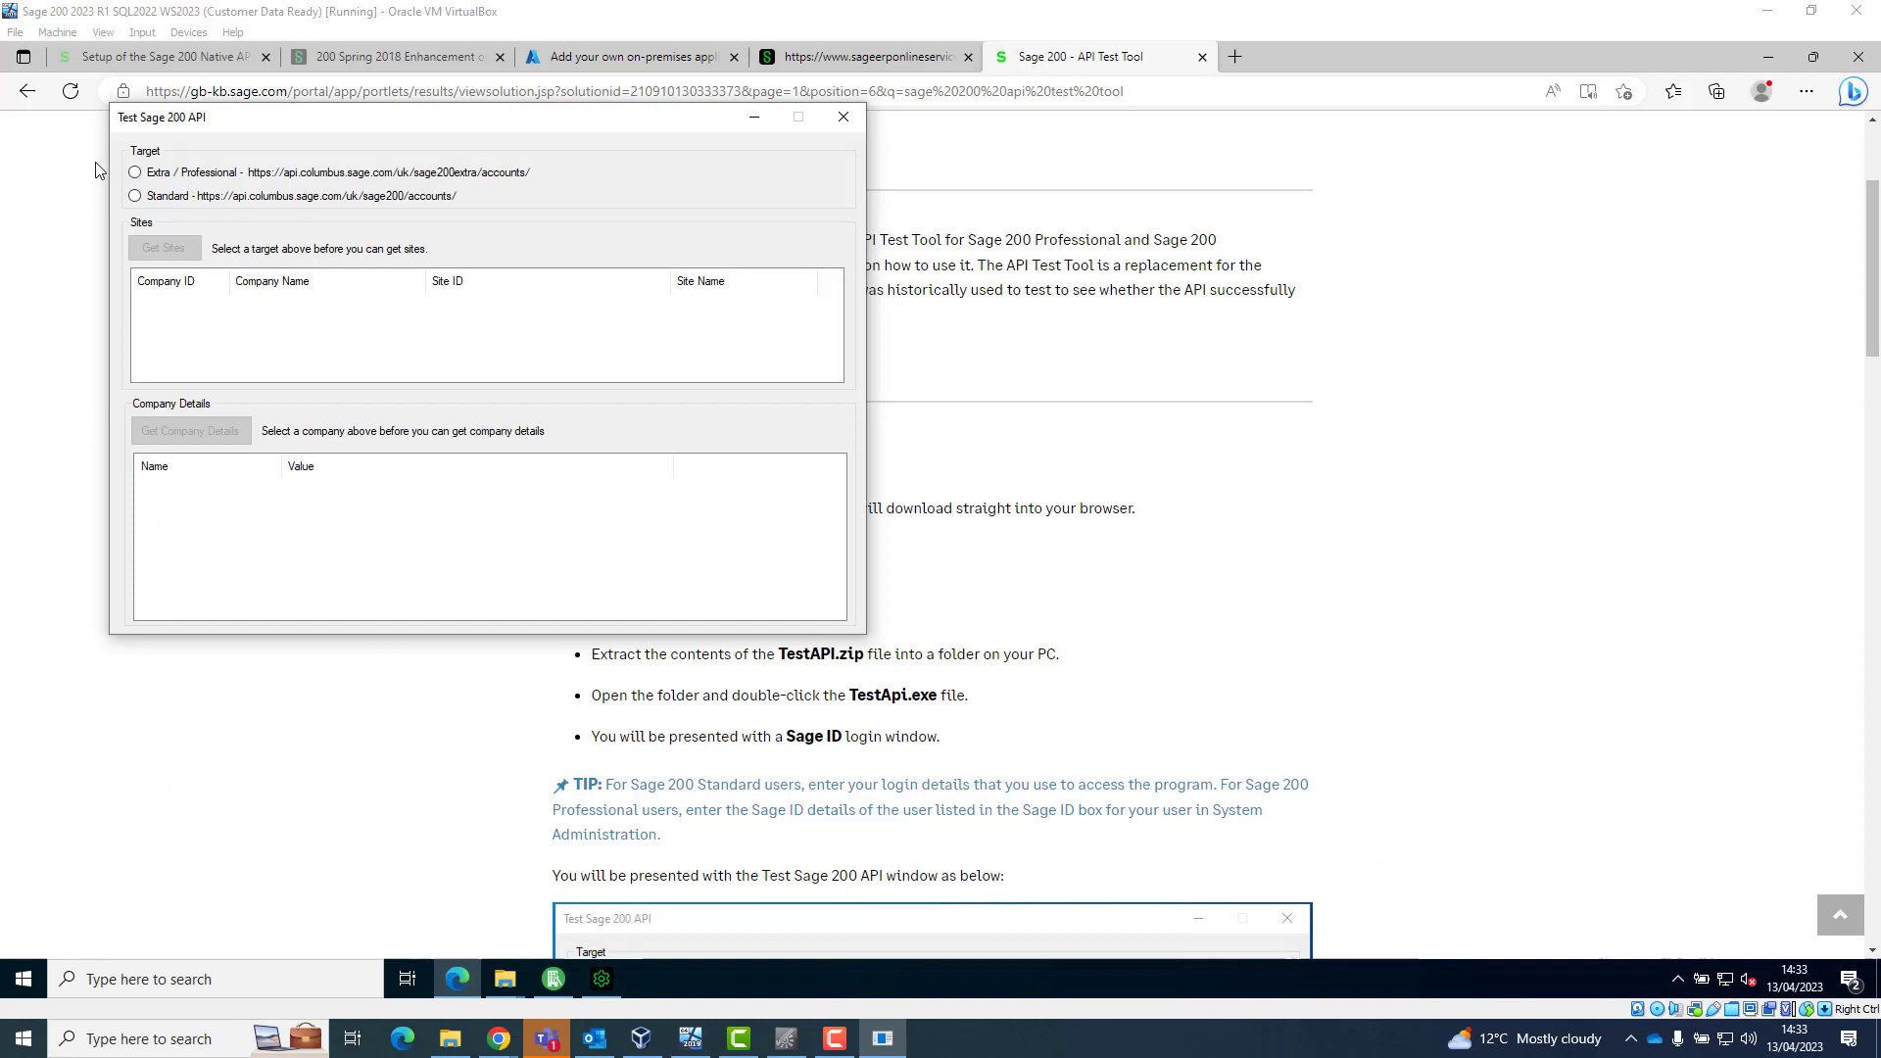
- Choose the Extra / Professional target, enter the site name, and check the site's API status
click(136, 174)
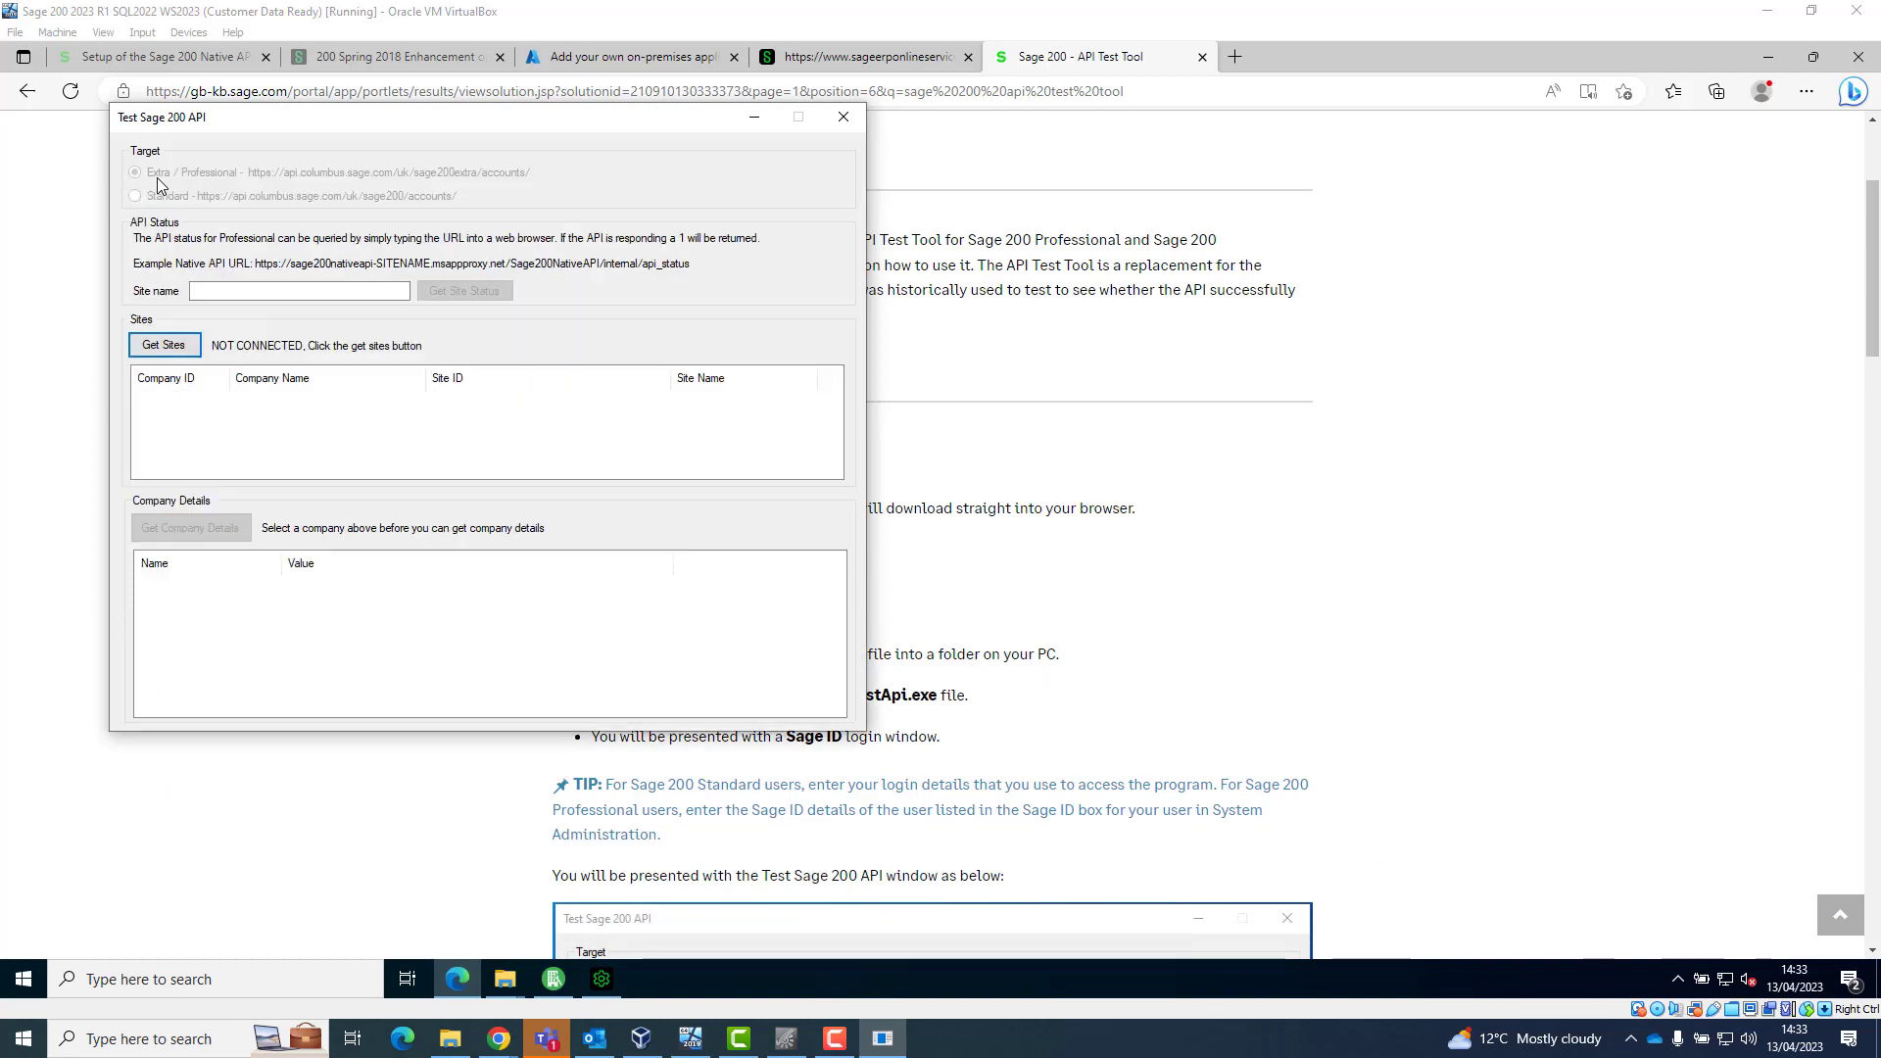
click(246, 292)
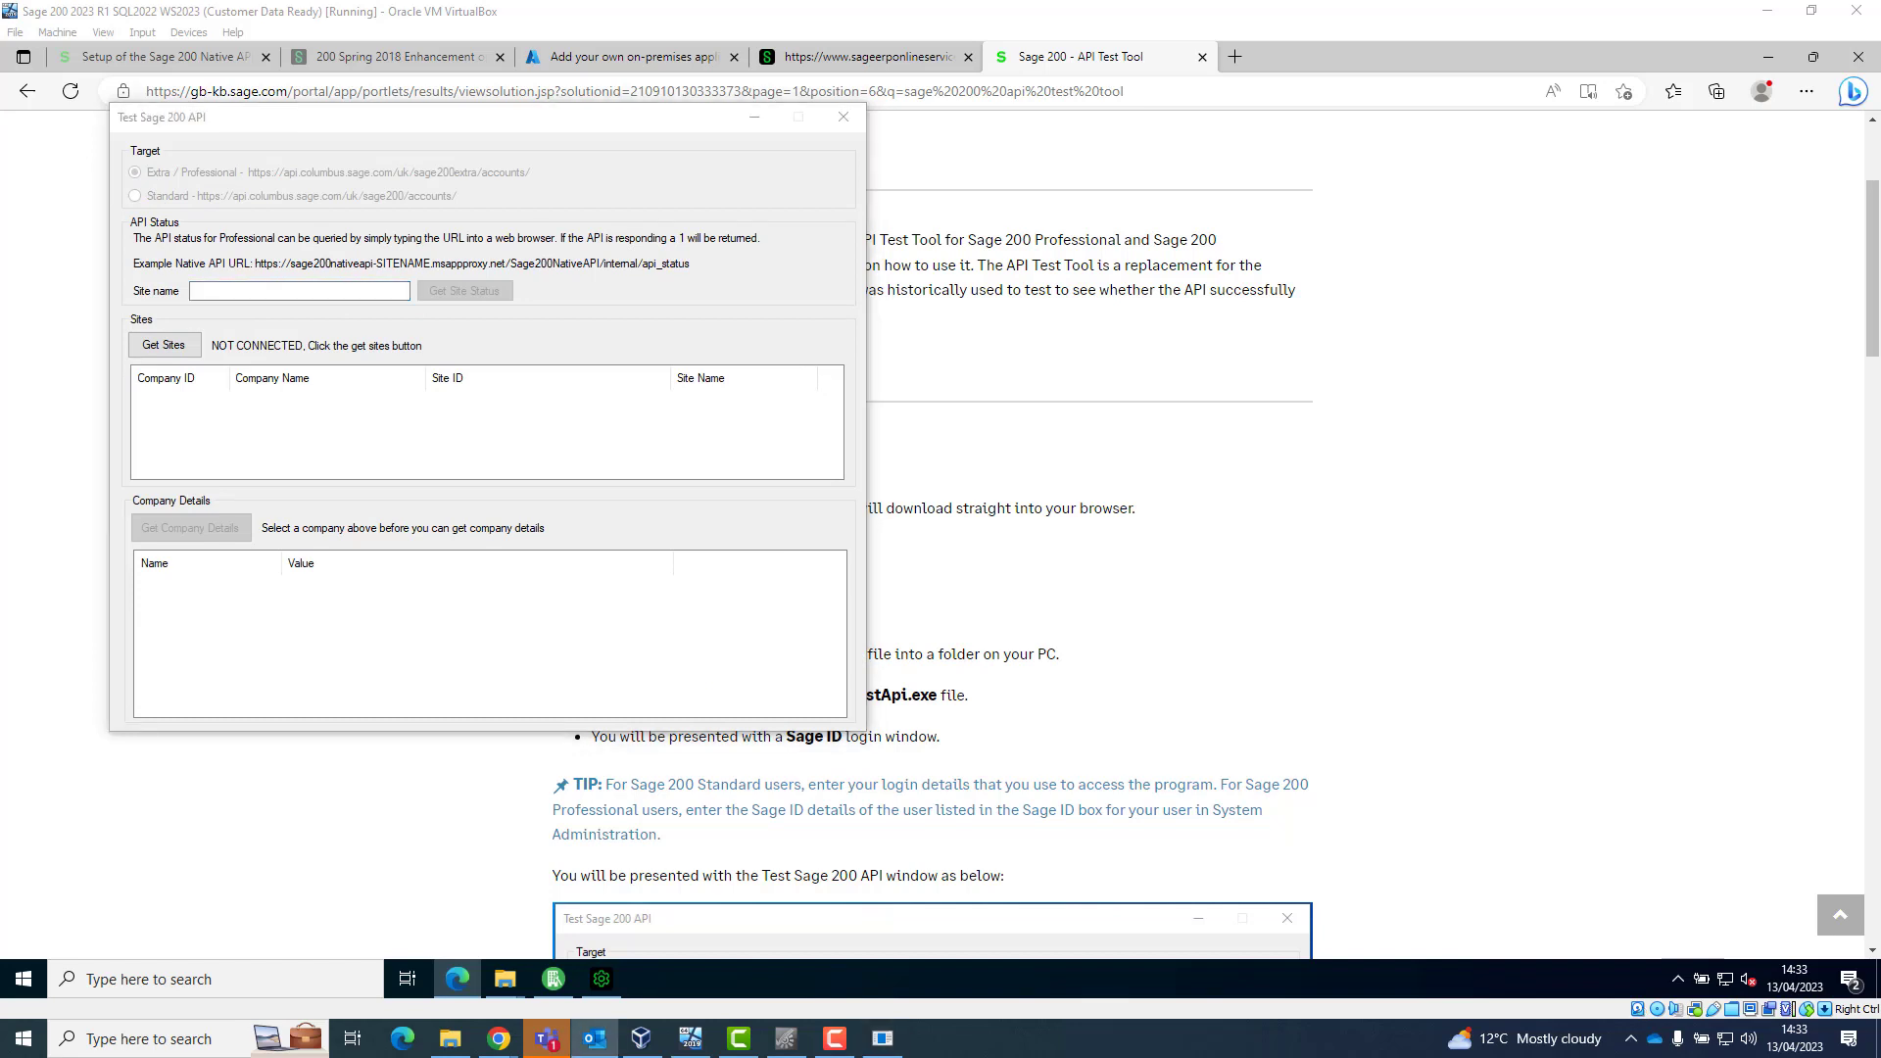
click(263, 292)
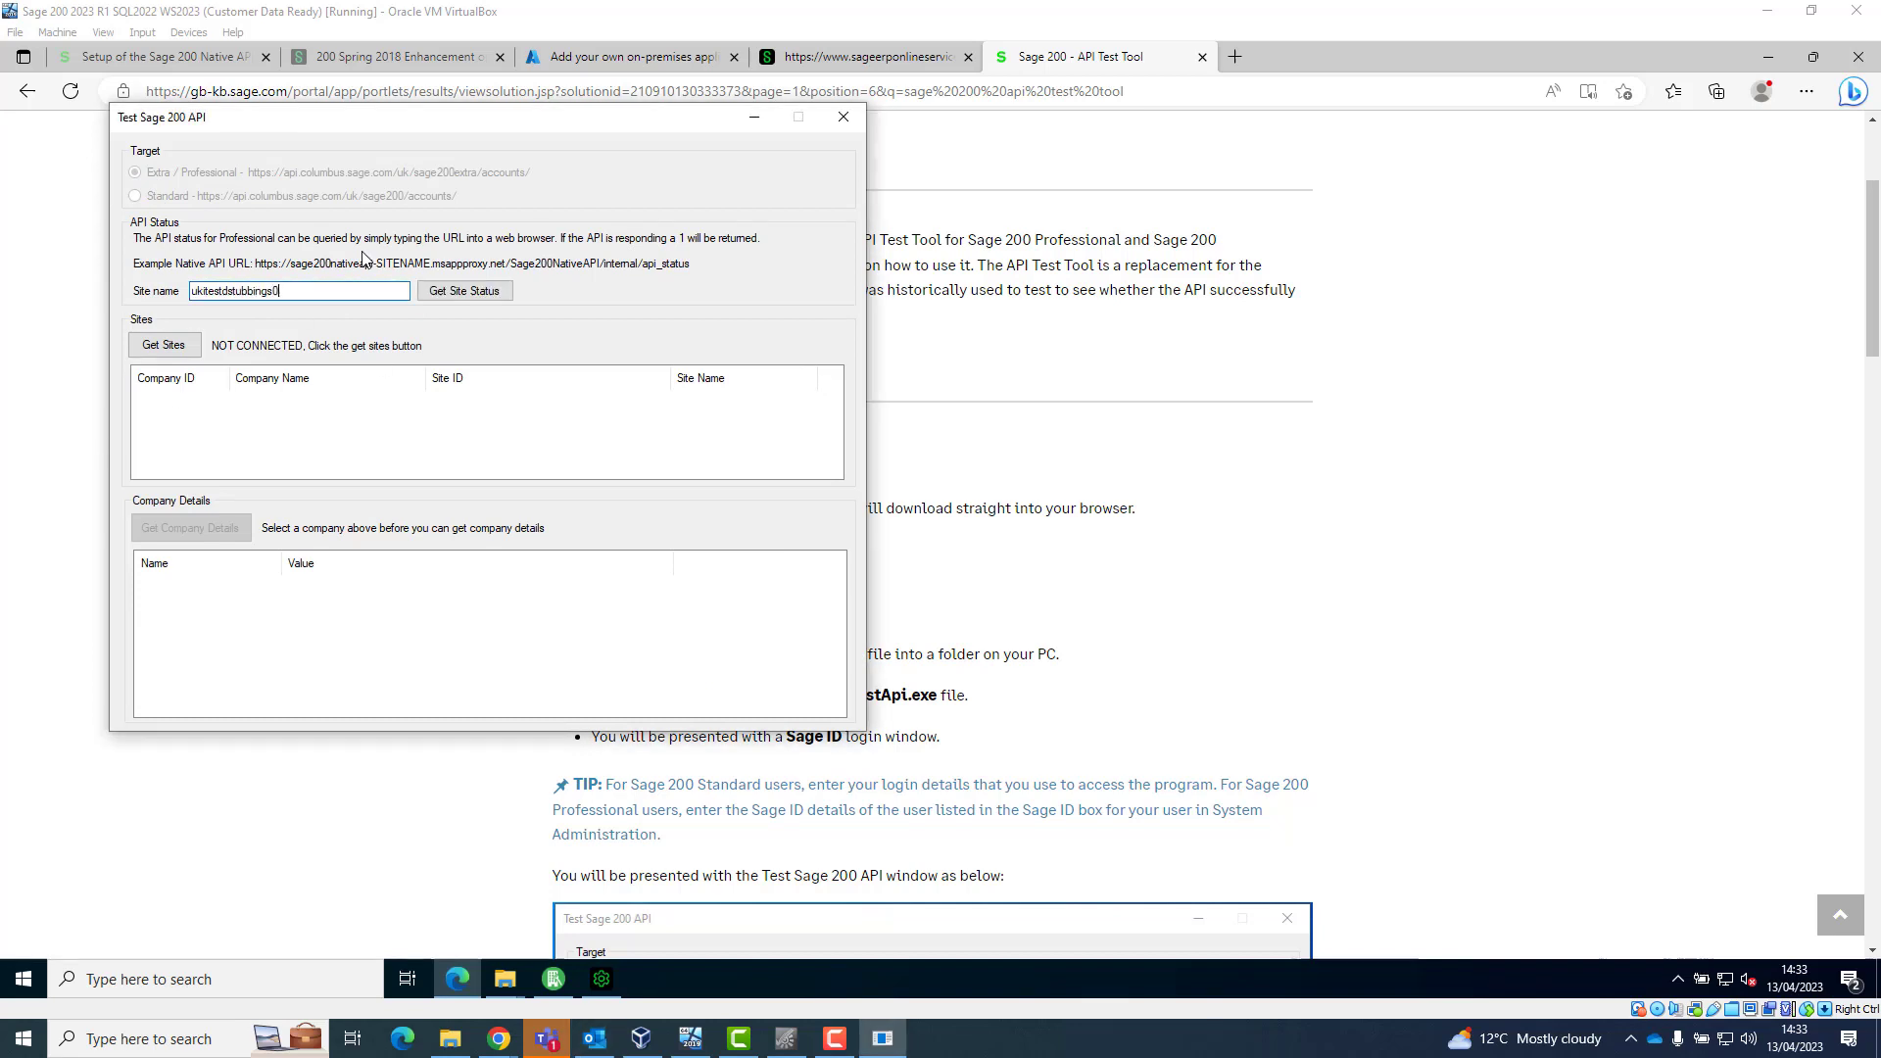
click(458, 292)
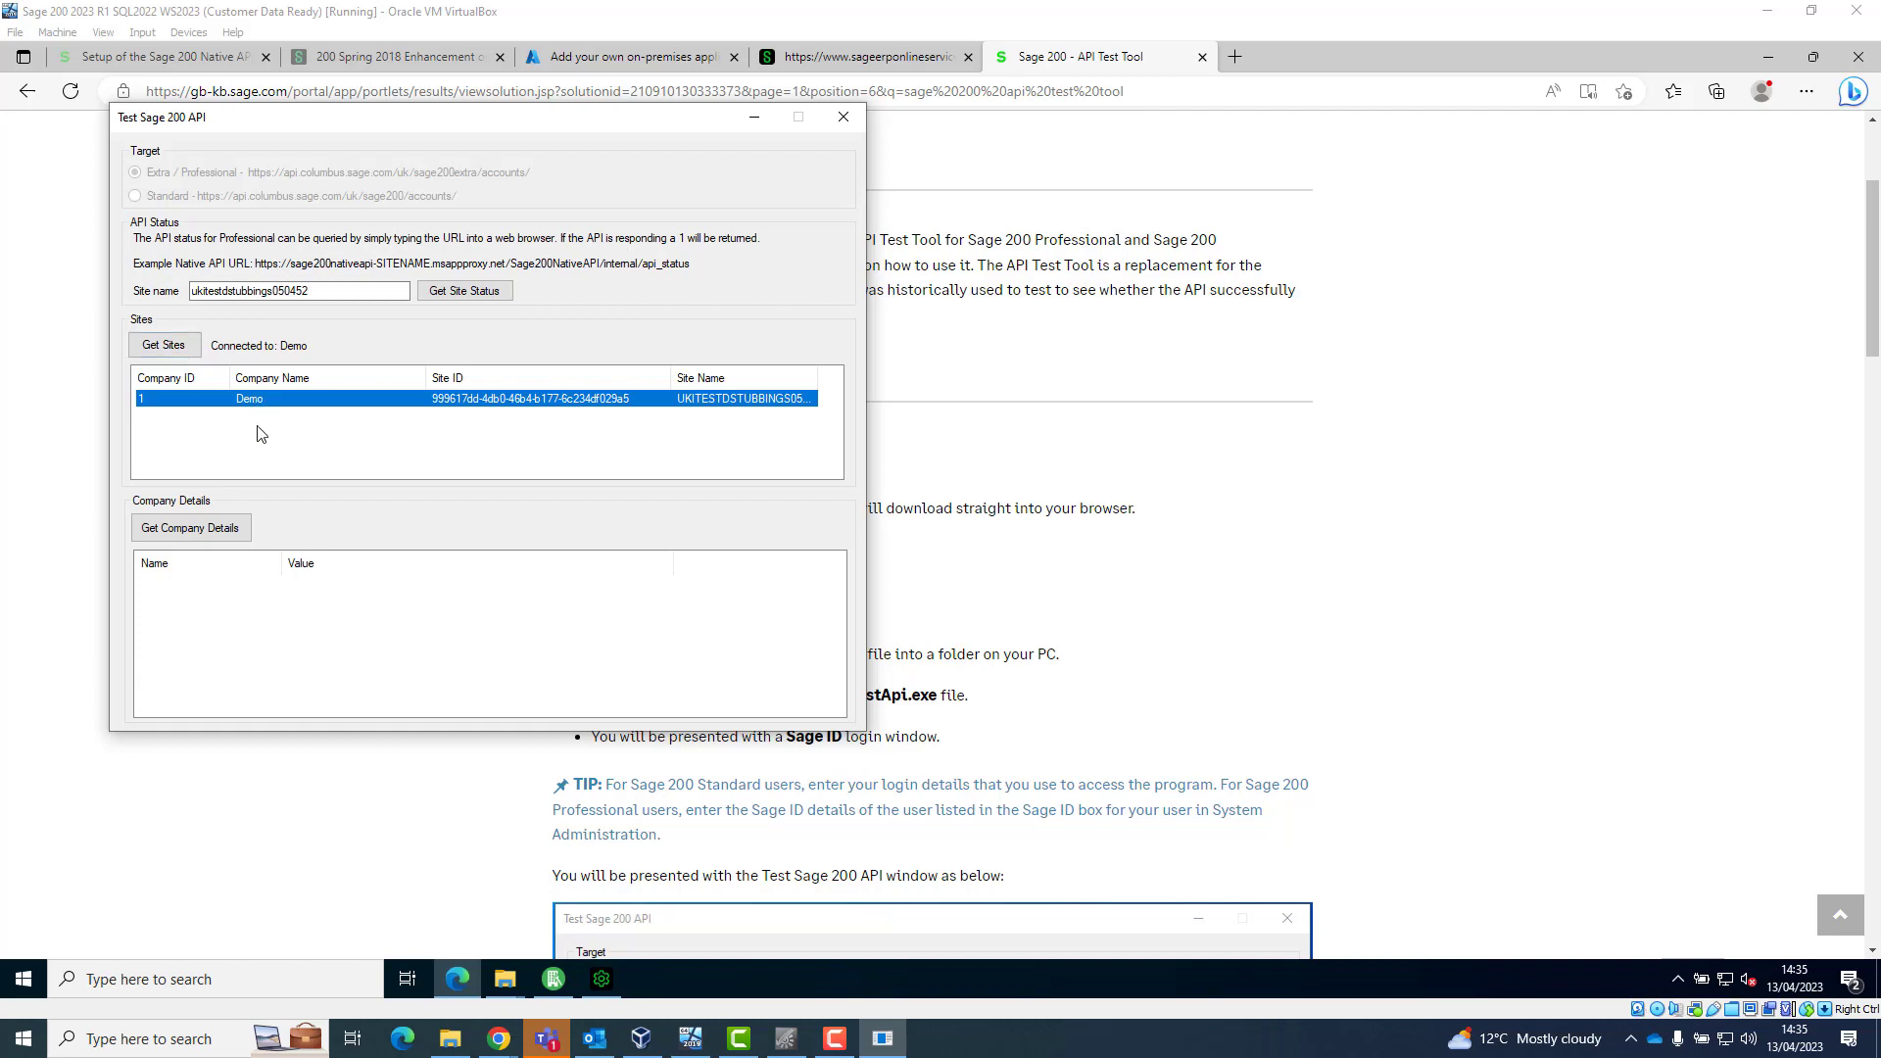
- Request company details for the selected Demo company (company 1)
click(211, 530)
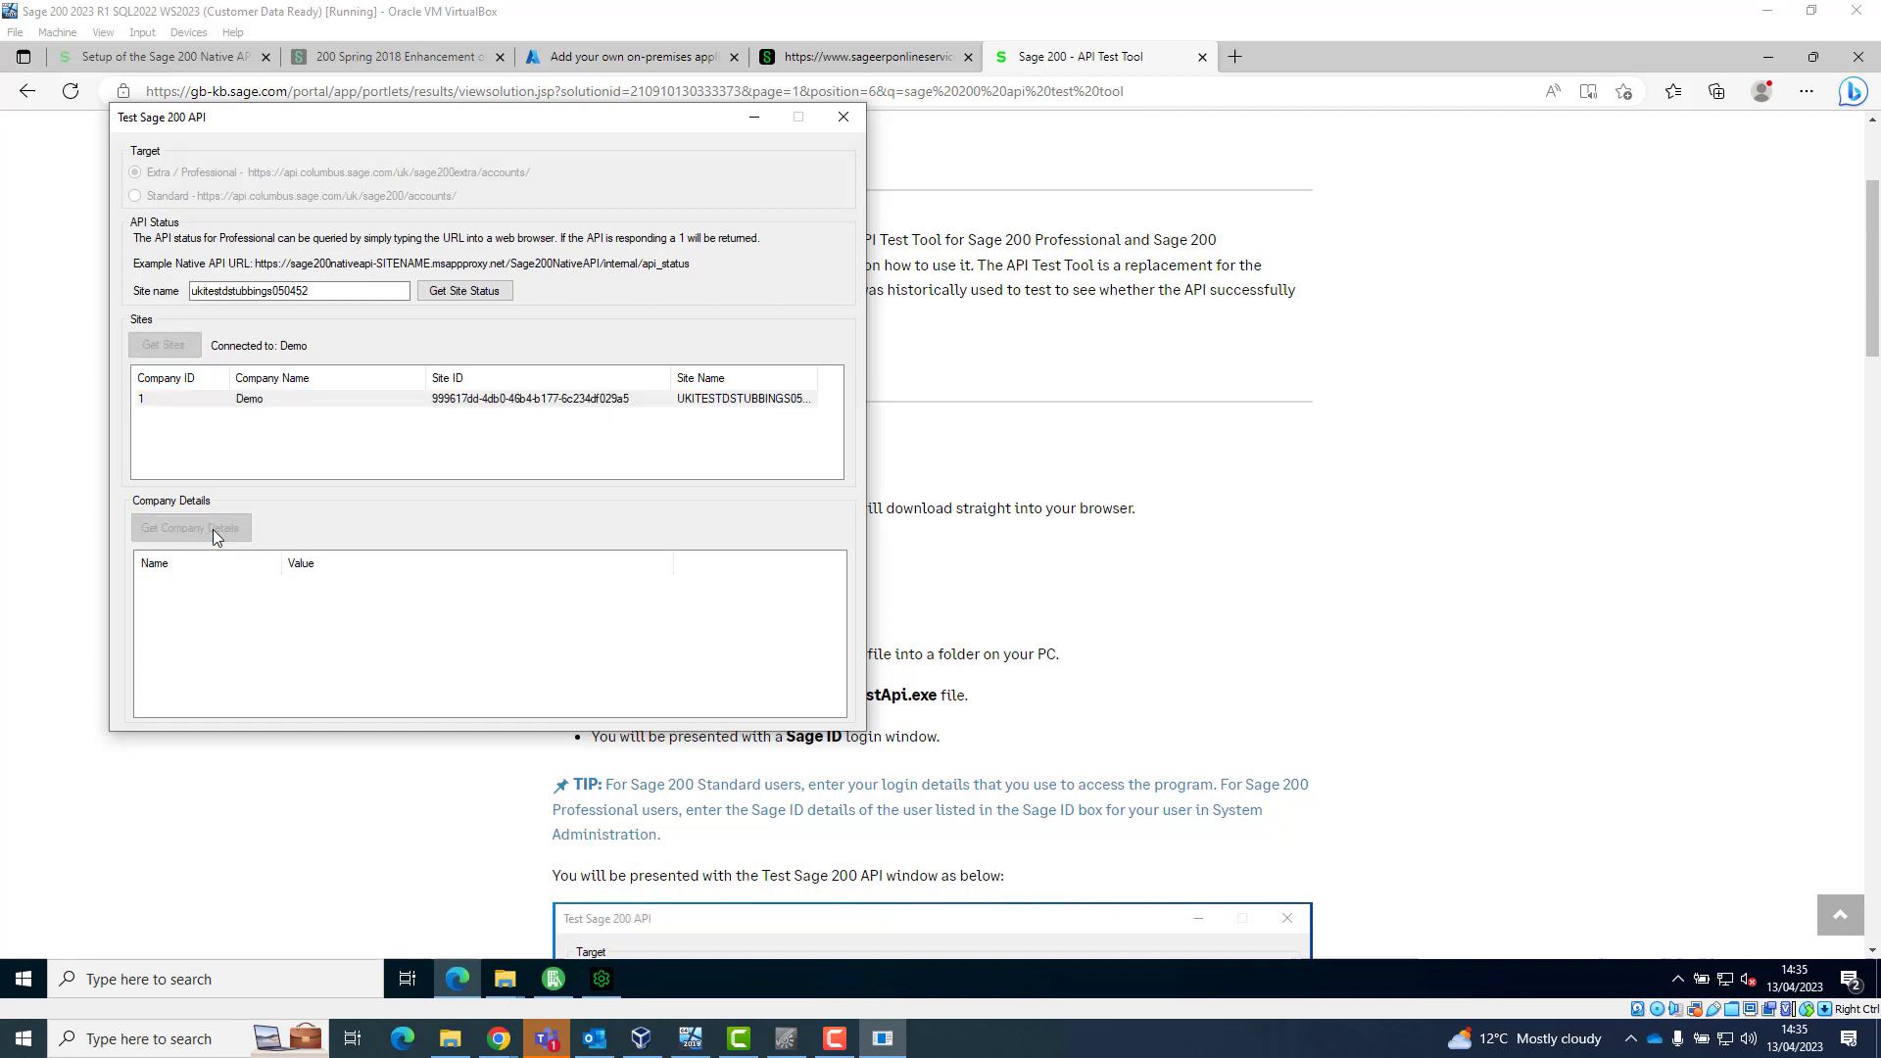